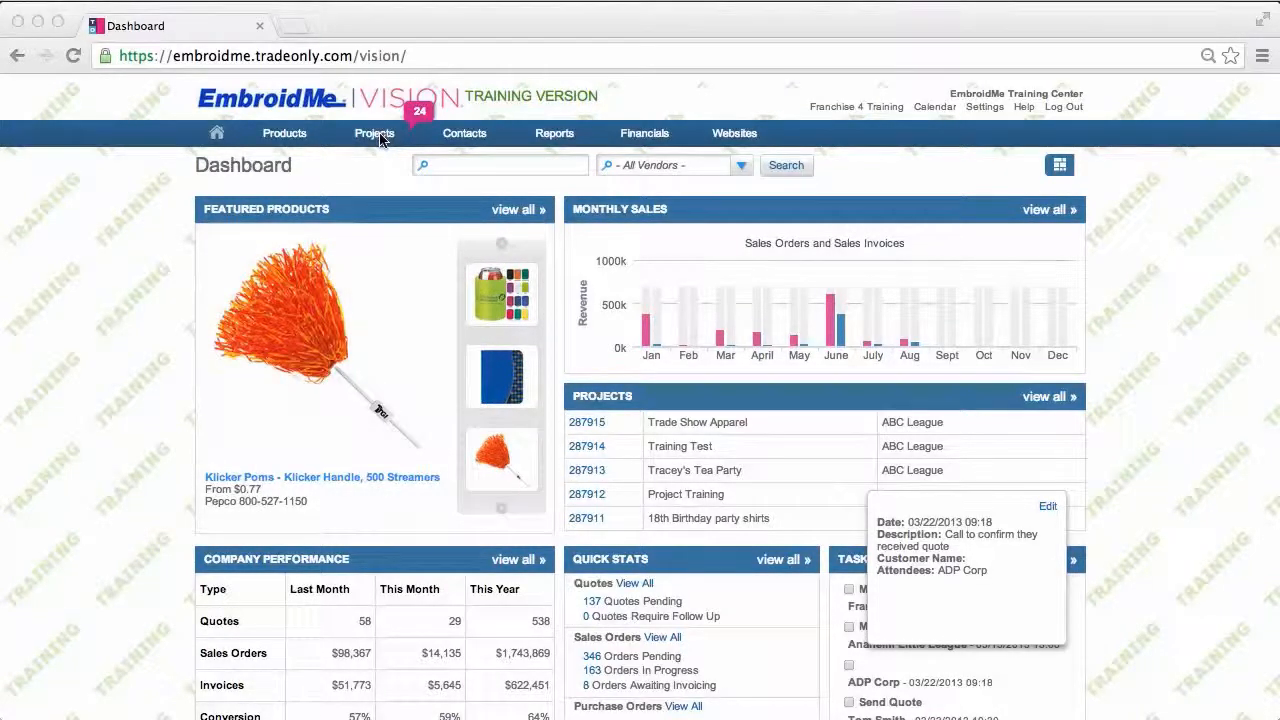
# Step: Start a new project titled 'Tracey's Training Event' with target date 09/30/2013
pyautogui.click(382, 139)
pyautogui.click(378, 137)
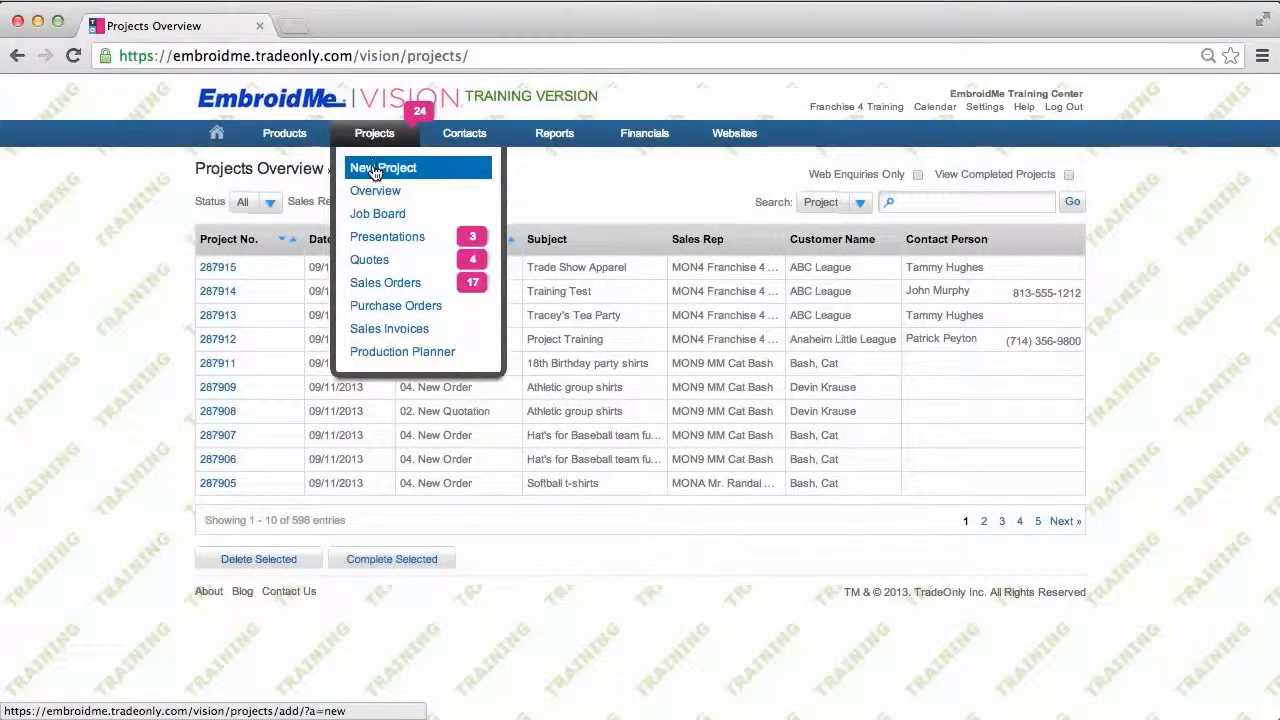
pyautogui.click(375, 170)
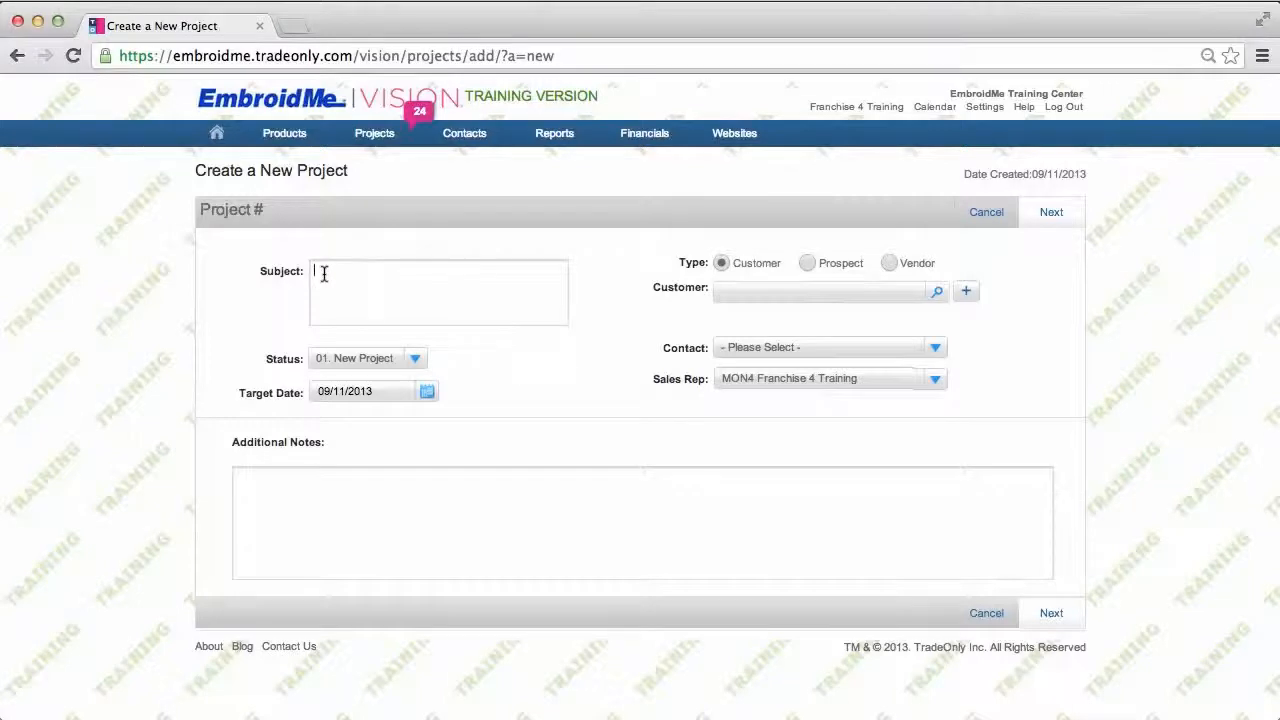
pyautogui.write("Tracey's Training Event")
pyautogui.click(427, 393)
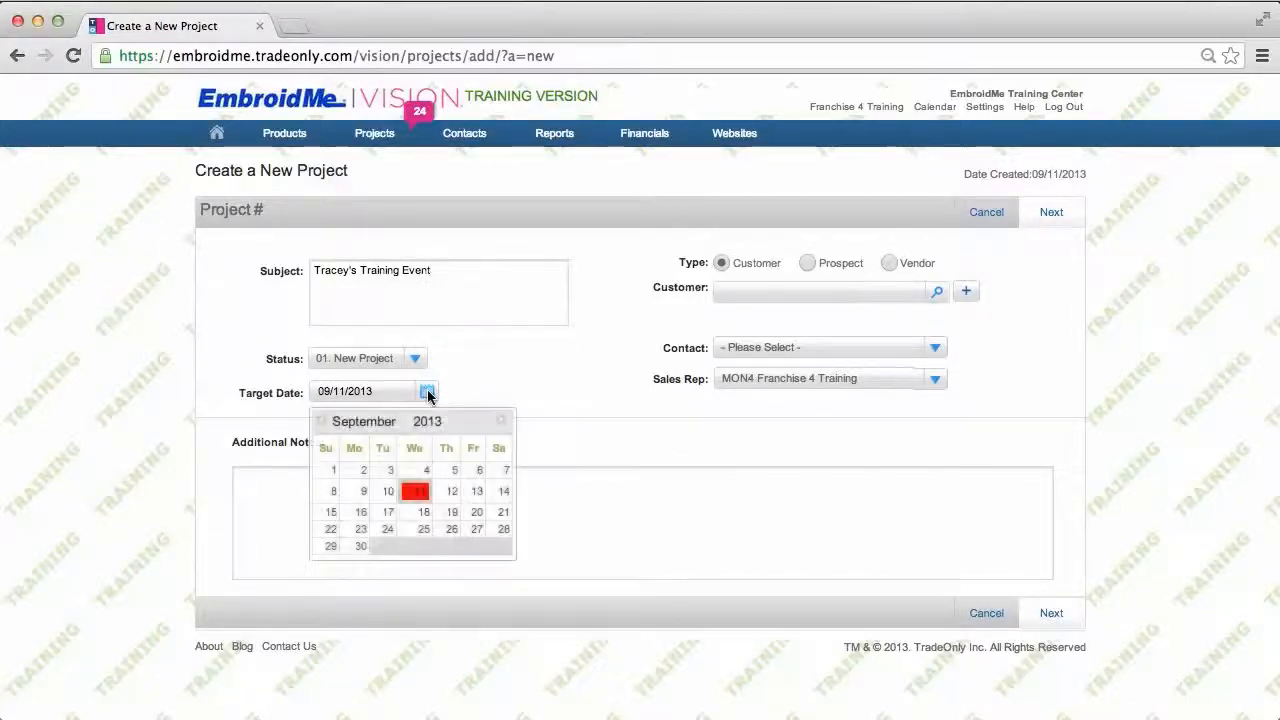
pyautogui.click(359, 548)
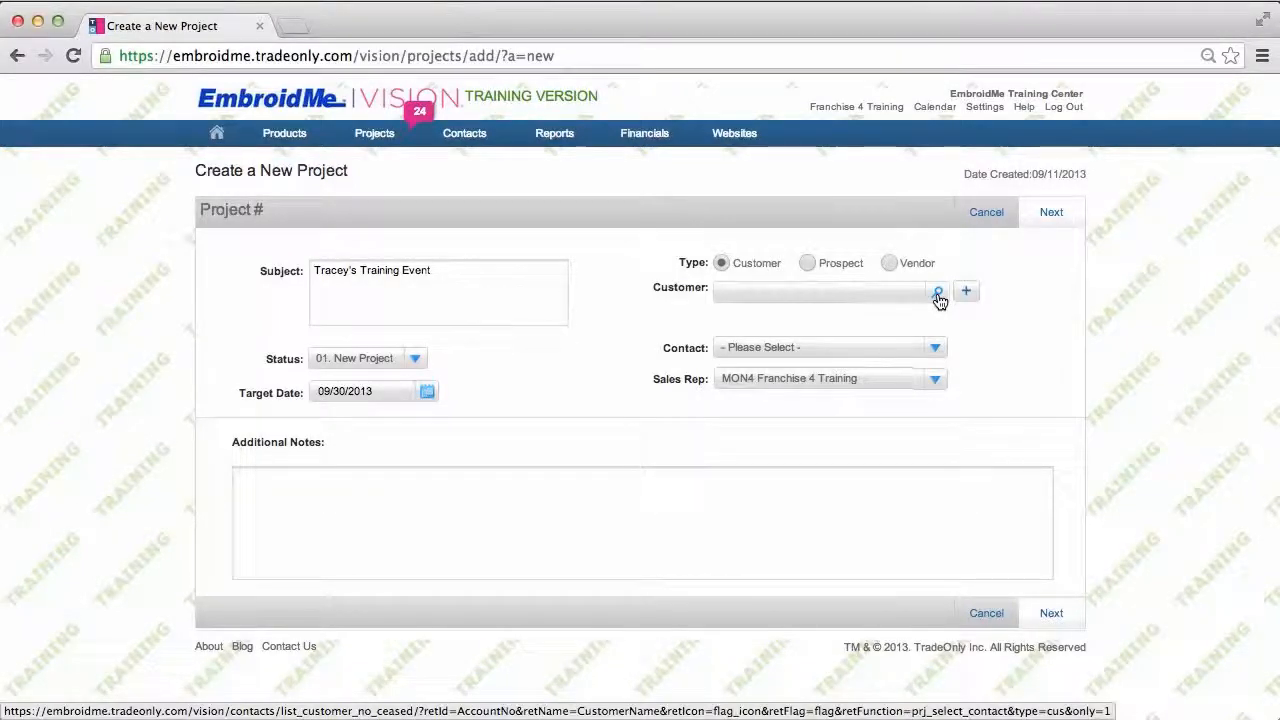
# Step: Set the customer to ABC League with its second contact and create a sales order
pyautogui.click(789, 289)
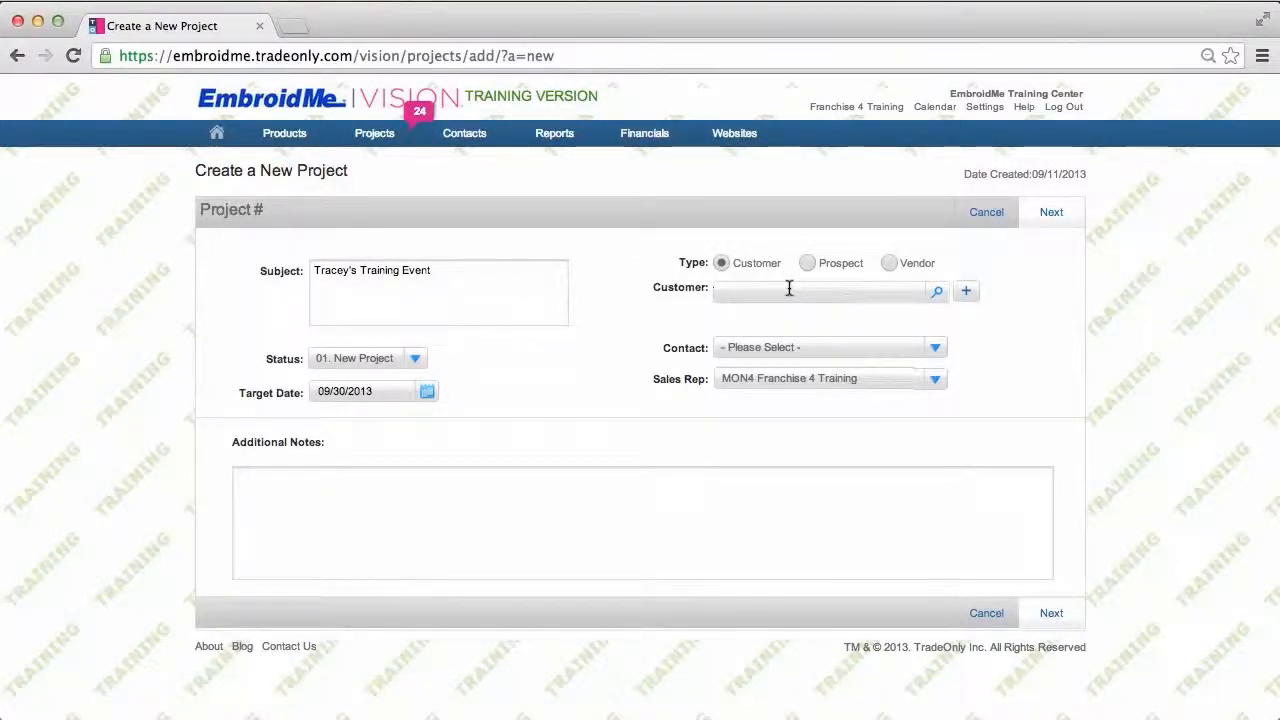
pyautogui.write('abc')
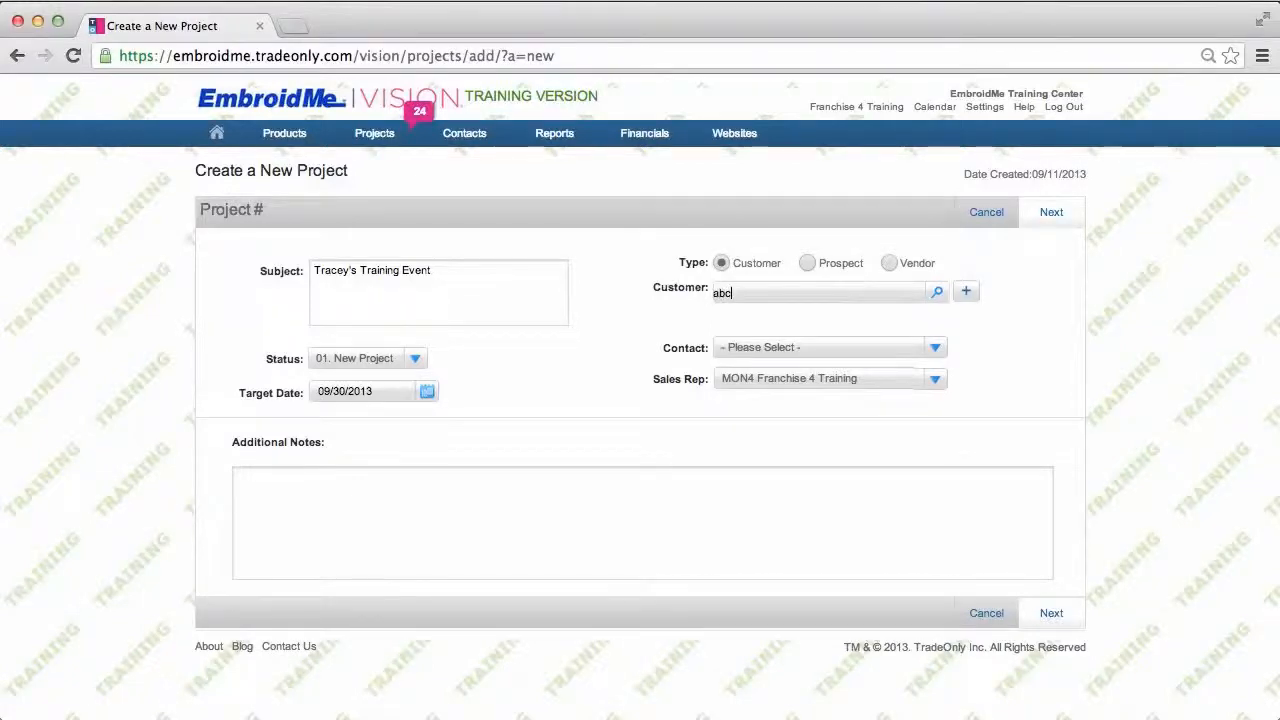
pyautogui.write(' leagu')
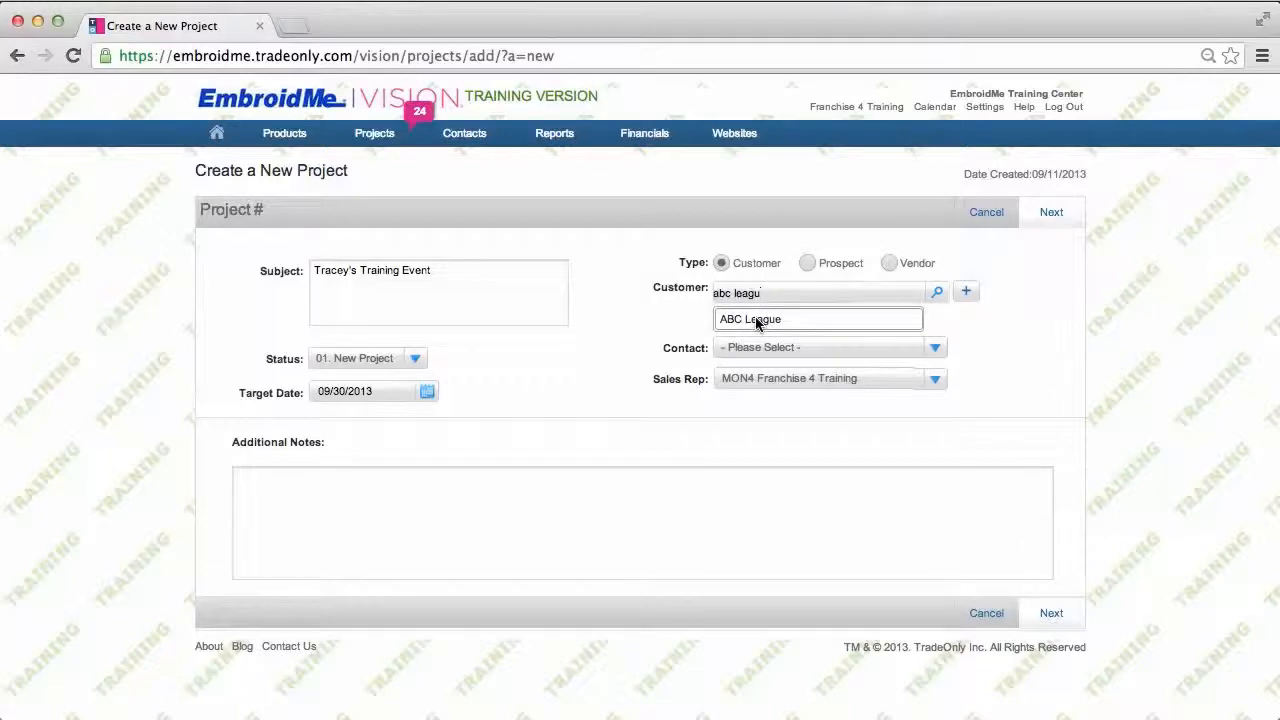
pyautogui.click(755, 320)
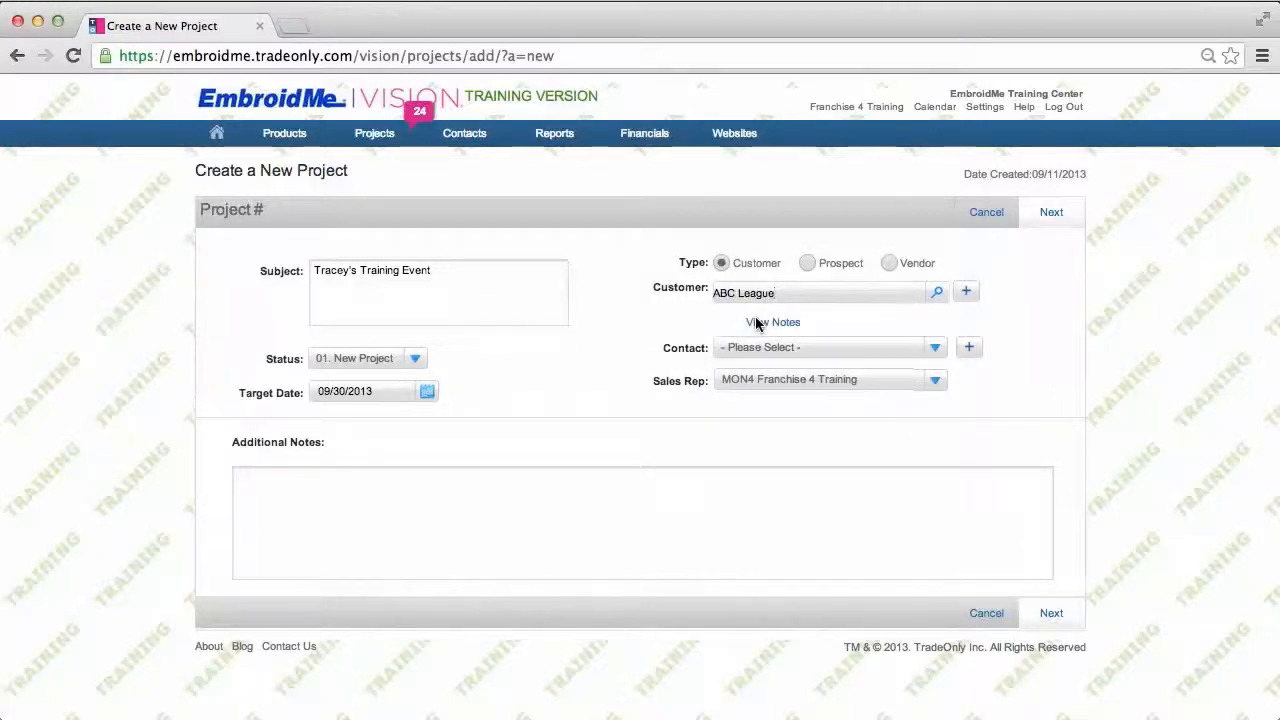
pyautogui.click(934, 349)
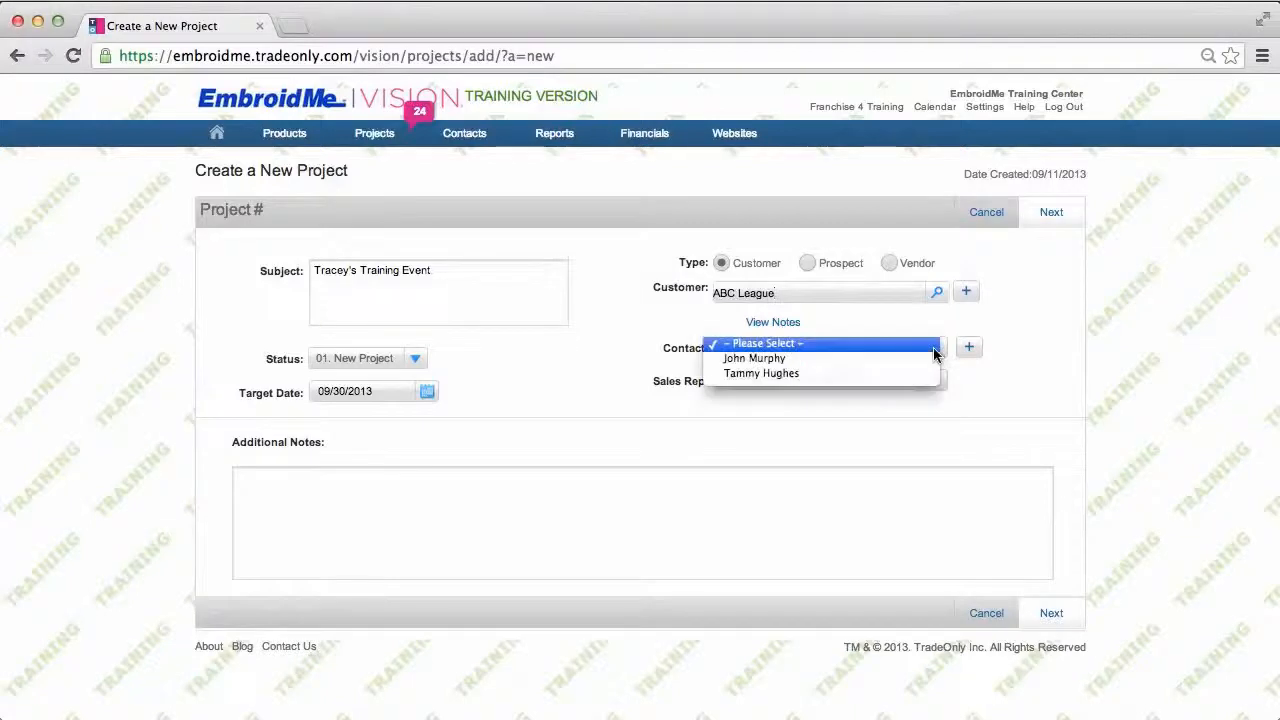
pyautogui.click(808, 373)
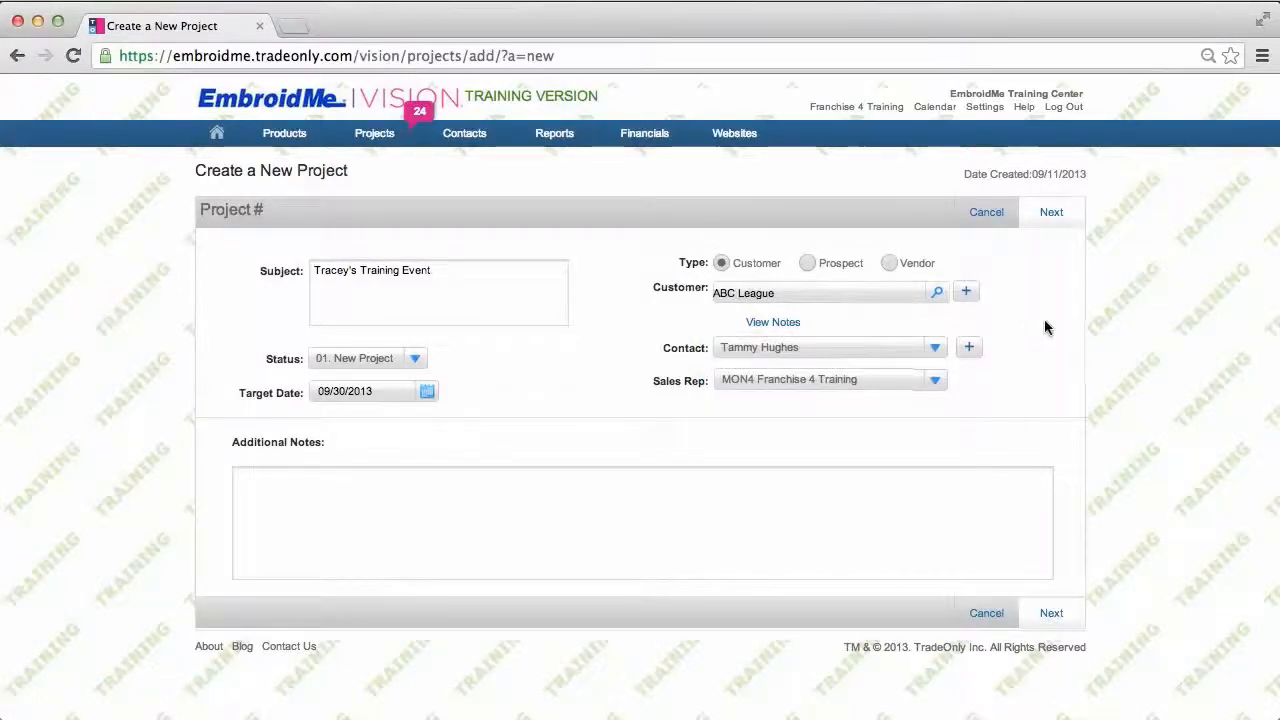
pyautogui.click(1051, 213)
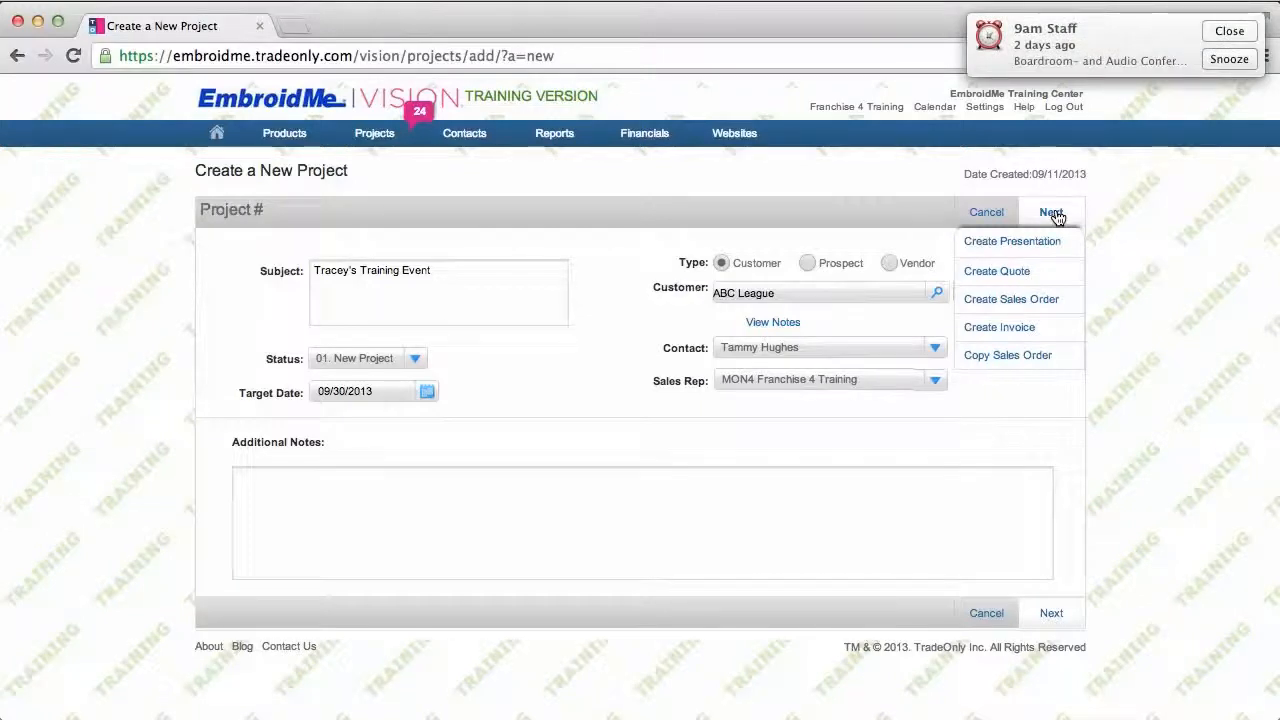
pyautogui.click(1047, 303)
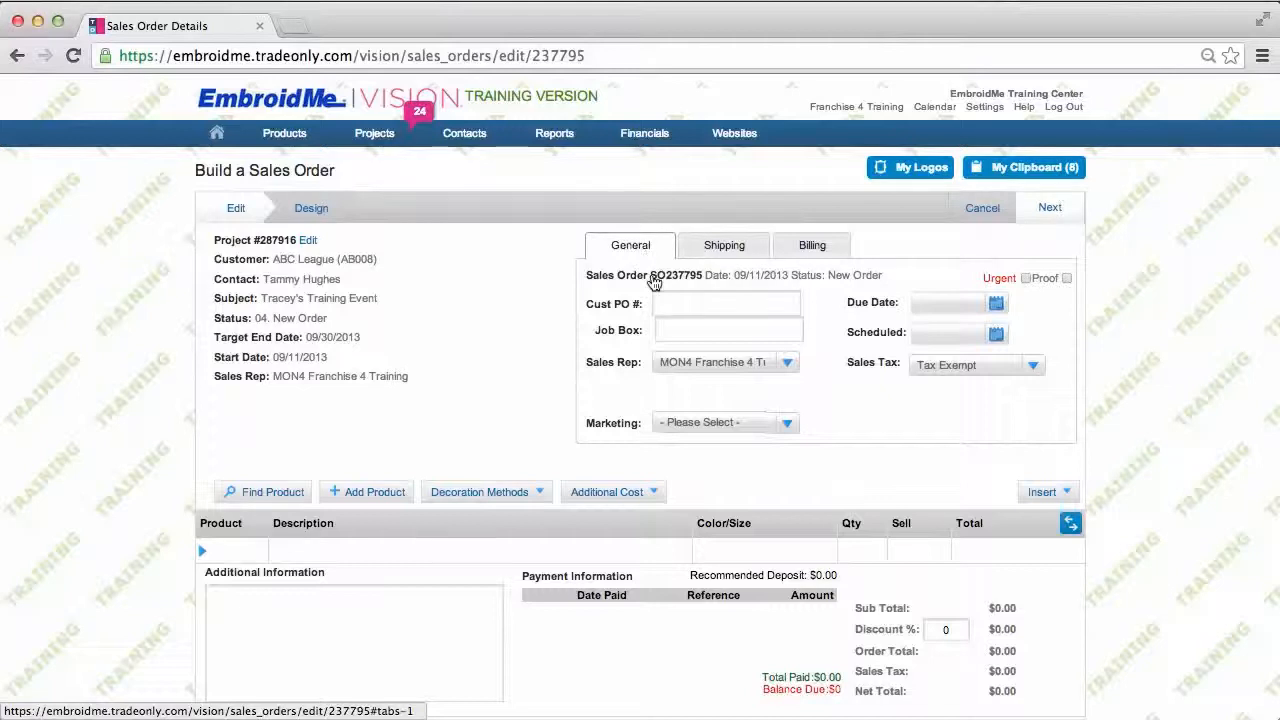
# Step: Enter job box 70 and due date 09/30/2013, then go to the Shipping details
pyautogui.click(679, 328)
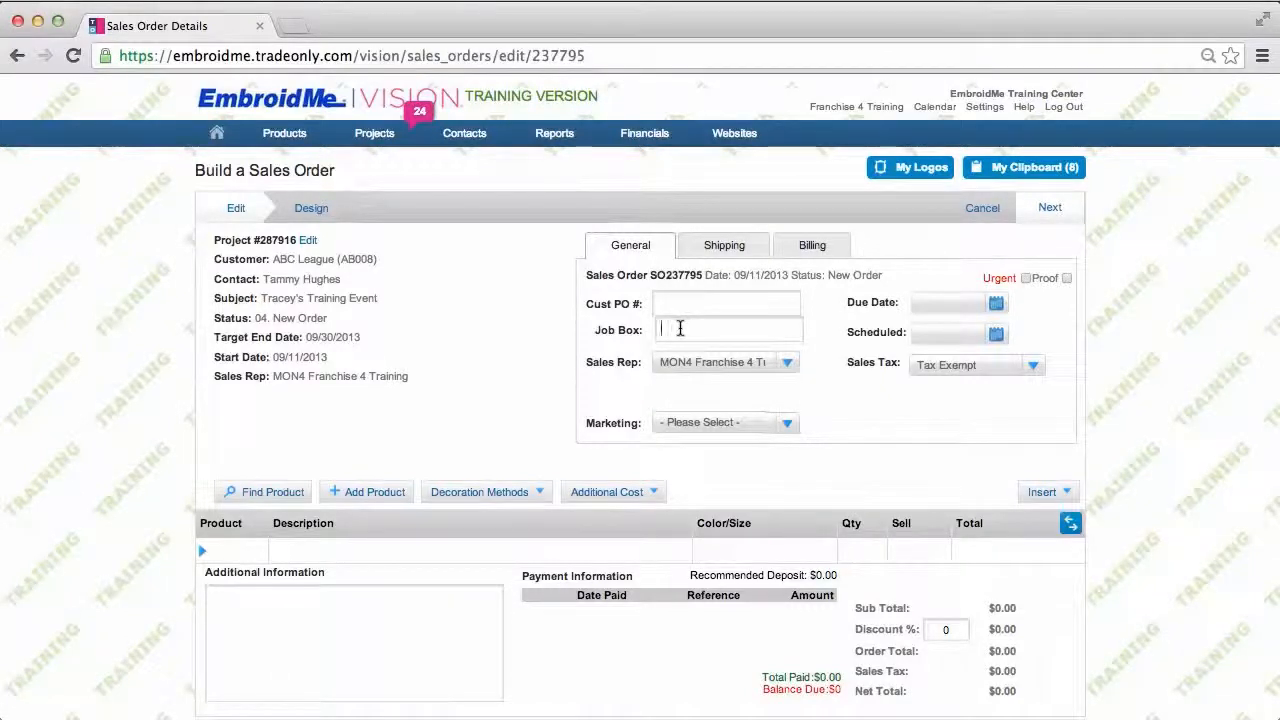
pyautogui.write('70')
pyautogui.click(996, 306)
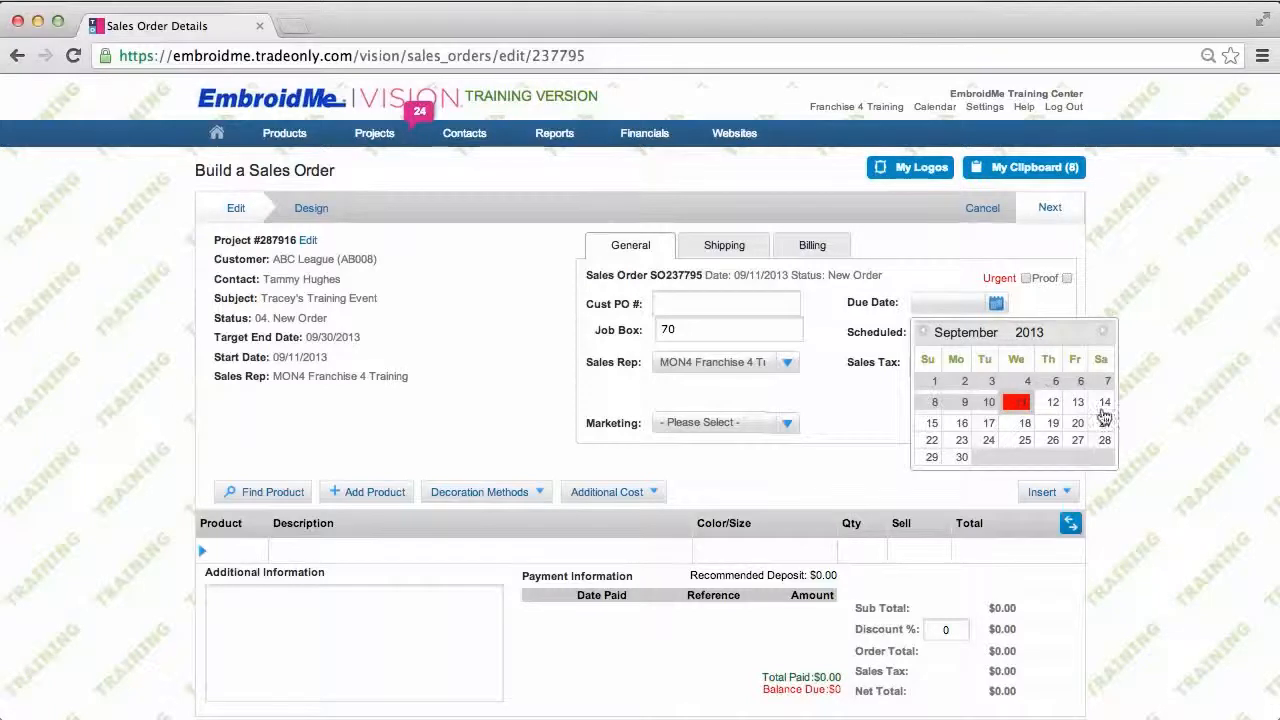
pyautogui.click(963, 457)
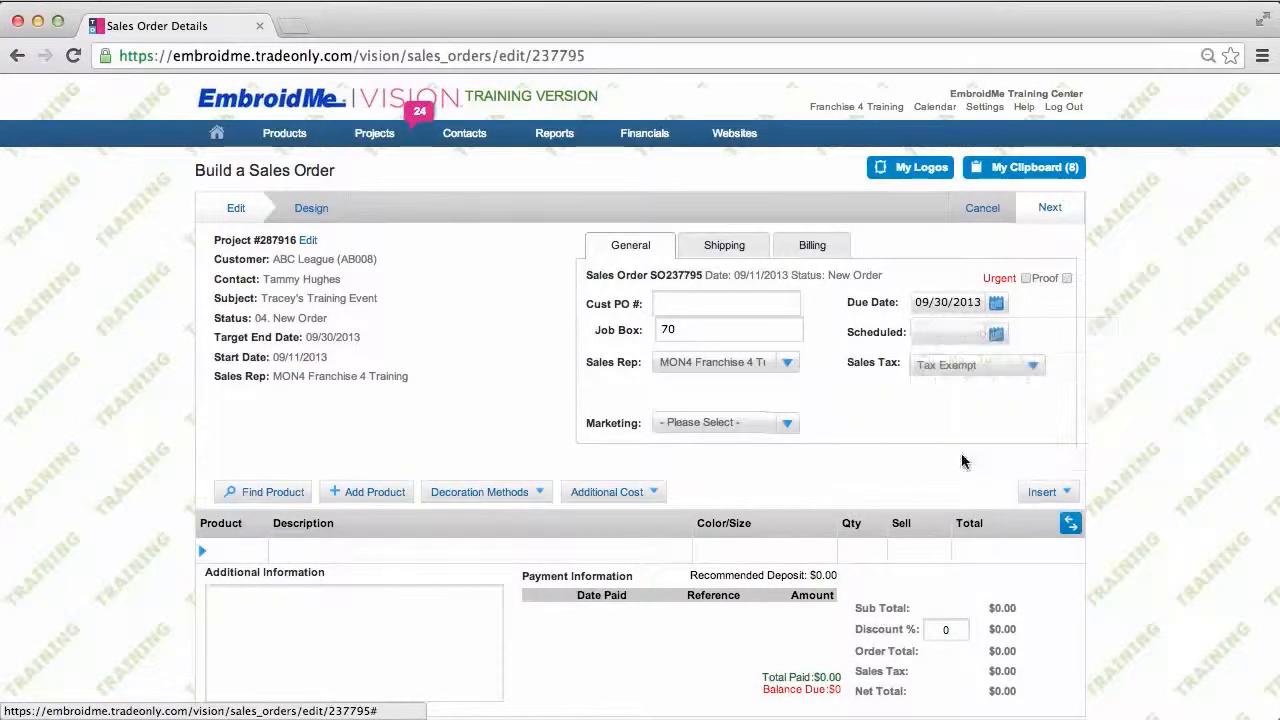
pyautogui.click(996, 334)
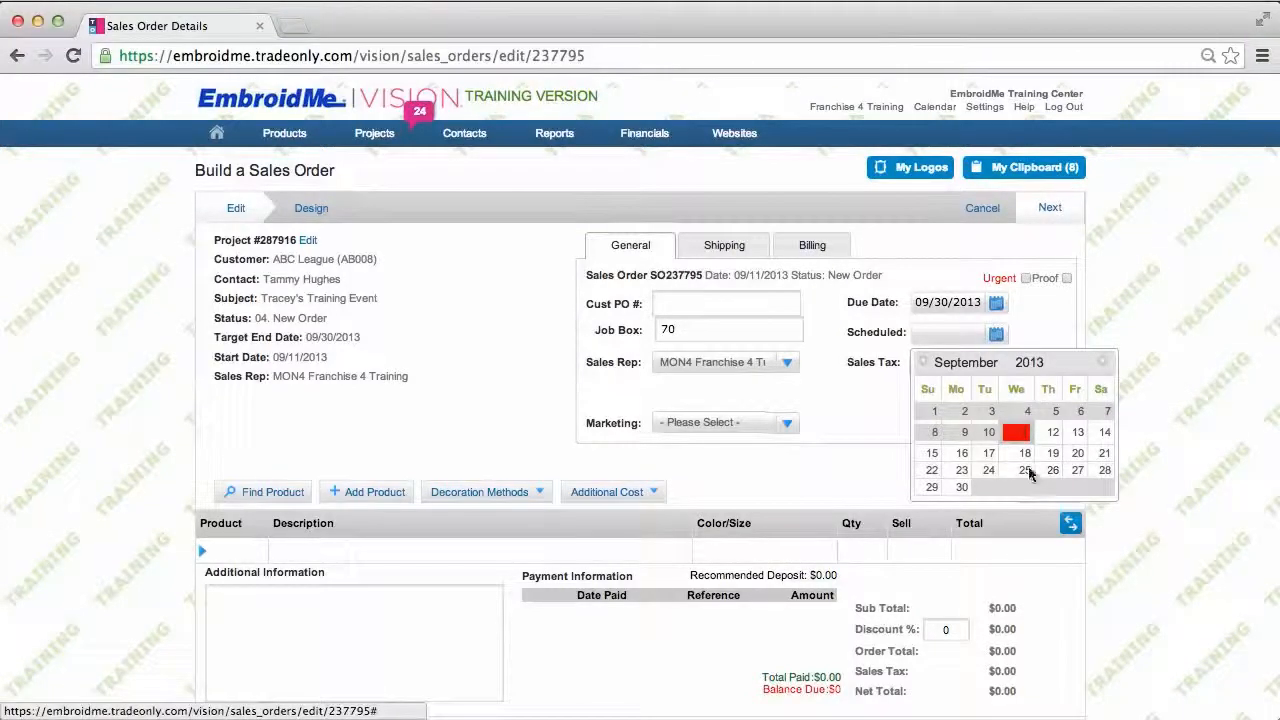
pyautogui.click(723, 251)
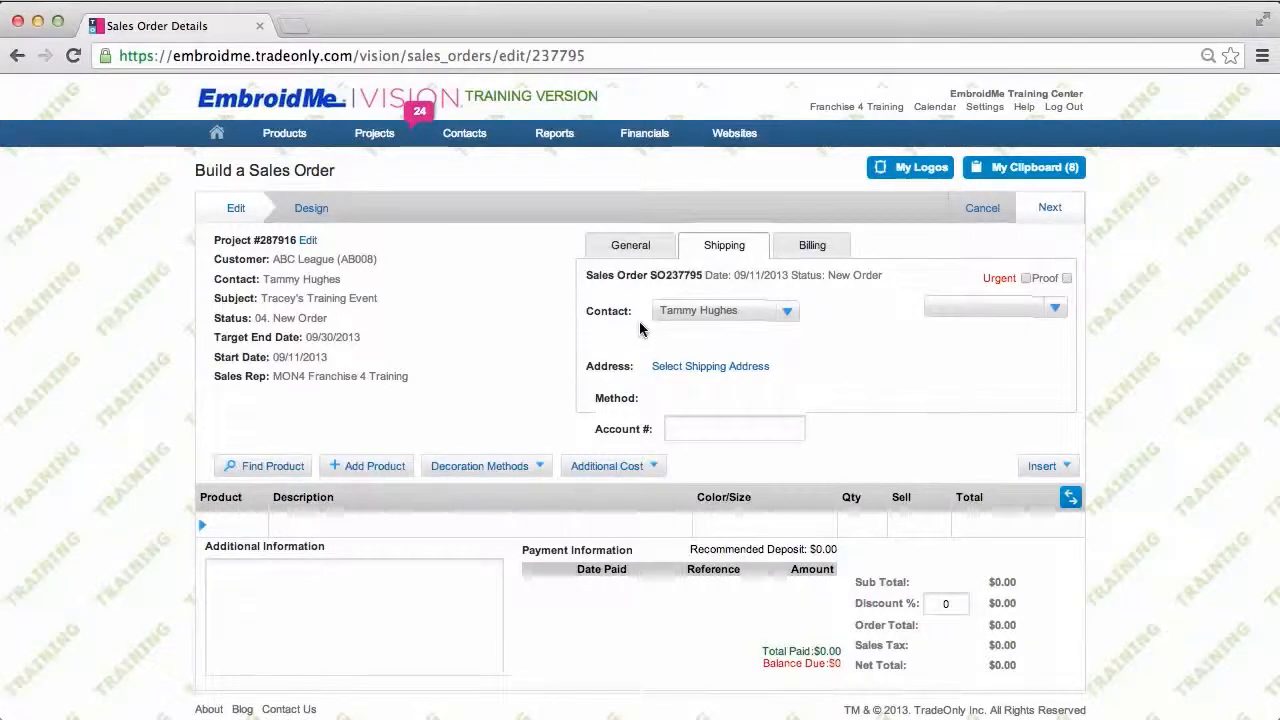
# Step: Use the customer's saved Back House address for both shipping and billing
pyautogui.click(703, 371)
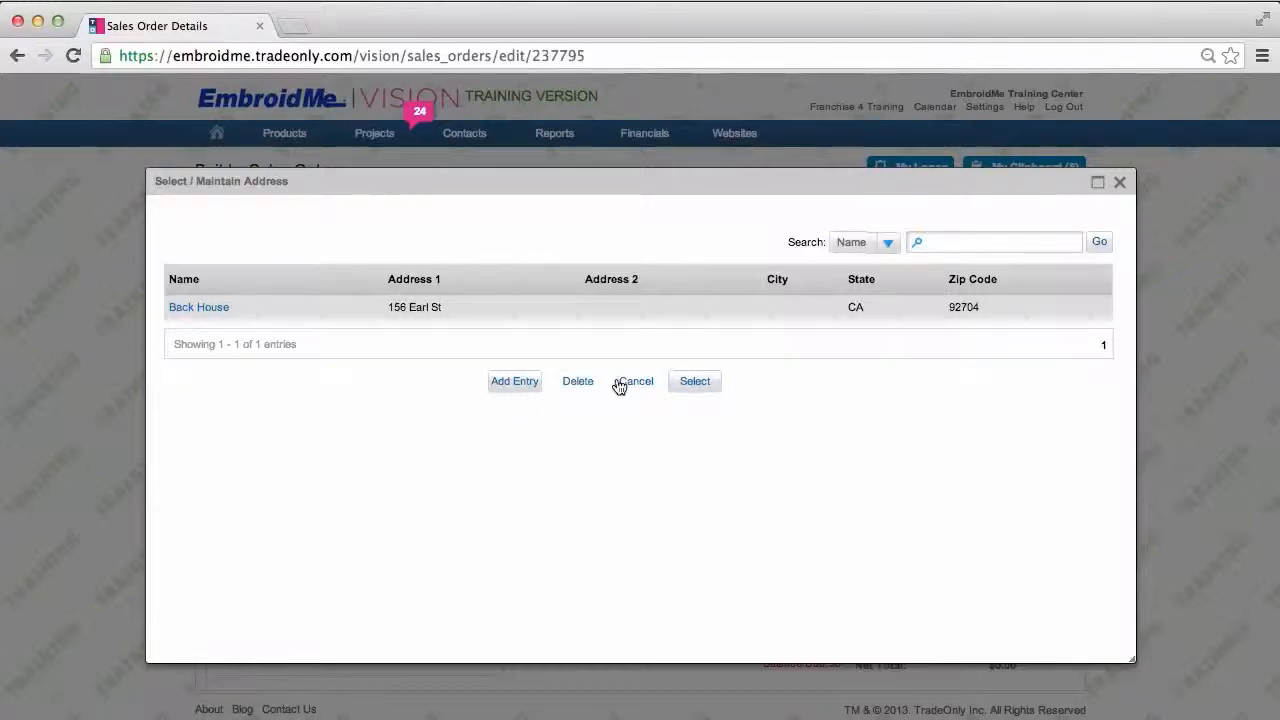
pyautogui.click(697, 383)
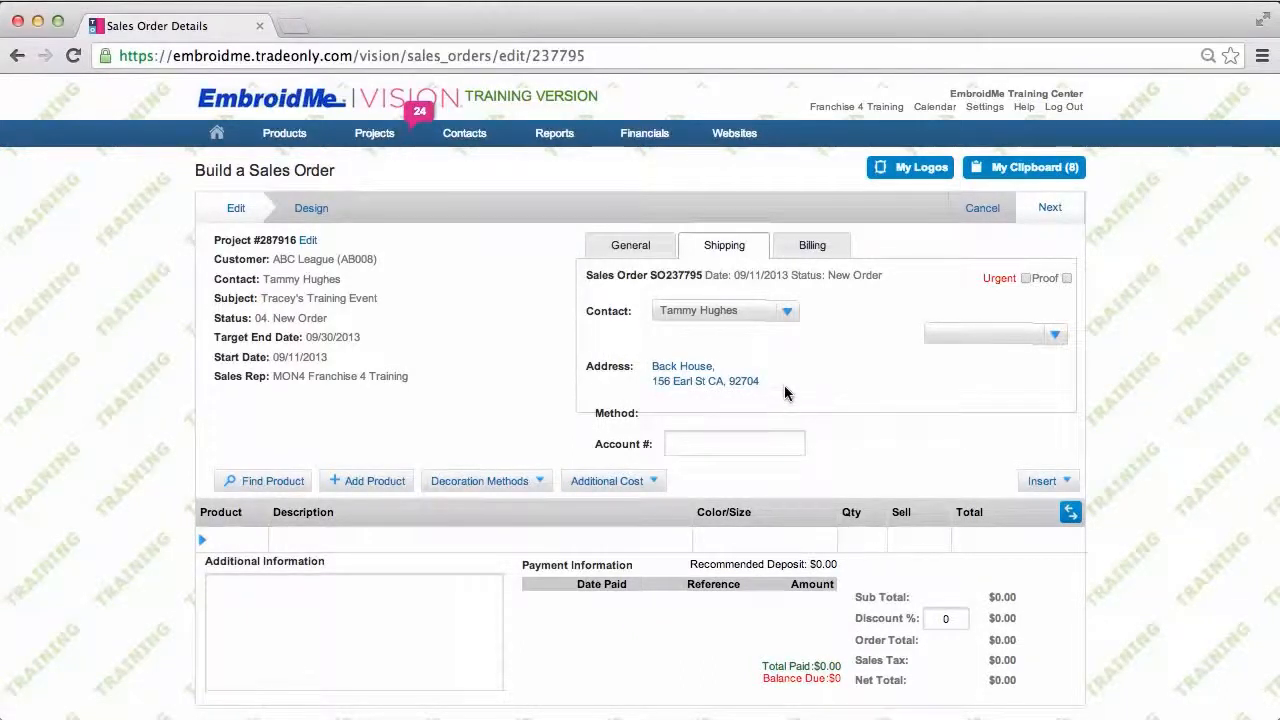
pyautogui.click(820, 248)
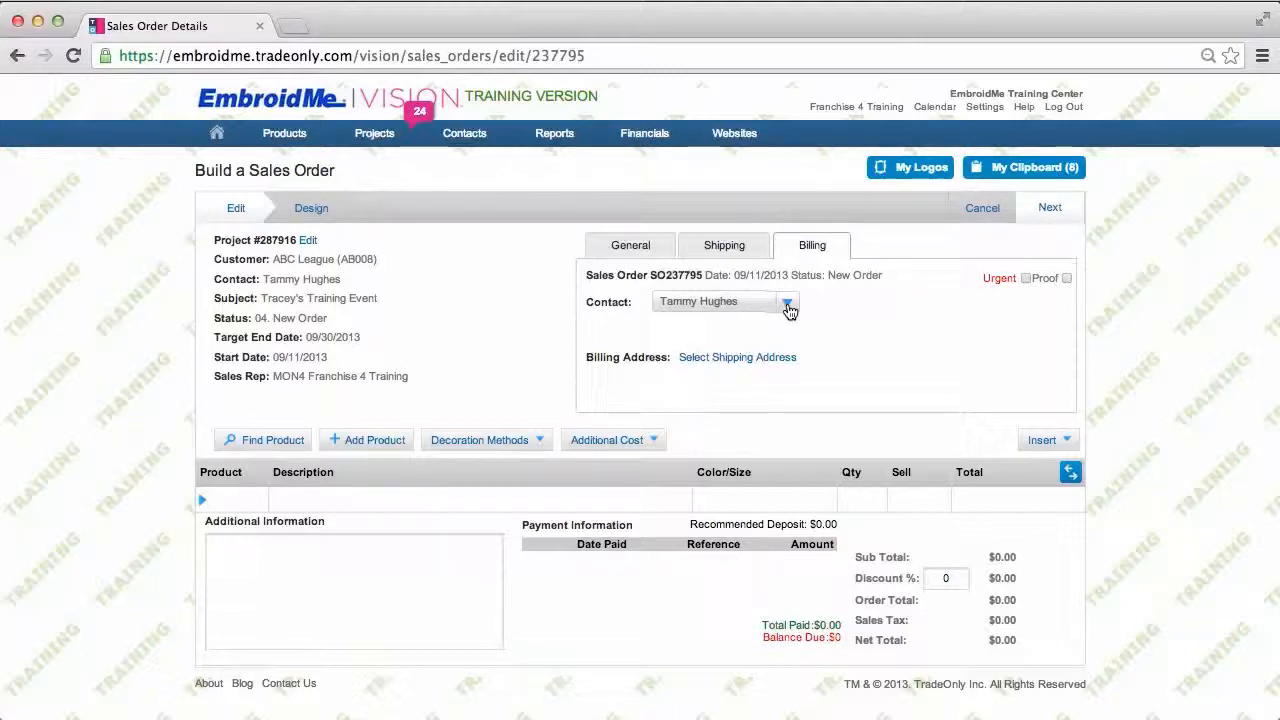
pyautogui.click(703, 361)
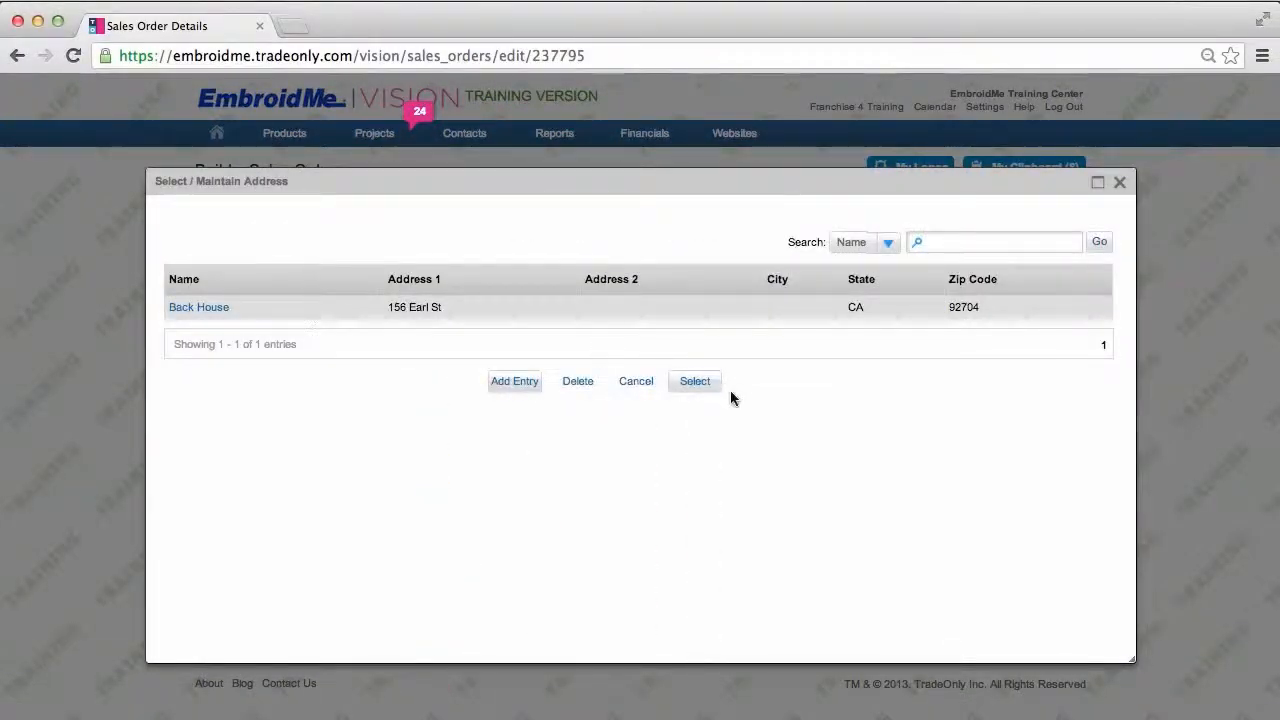
pyautogui.click(694, 382)
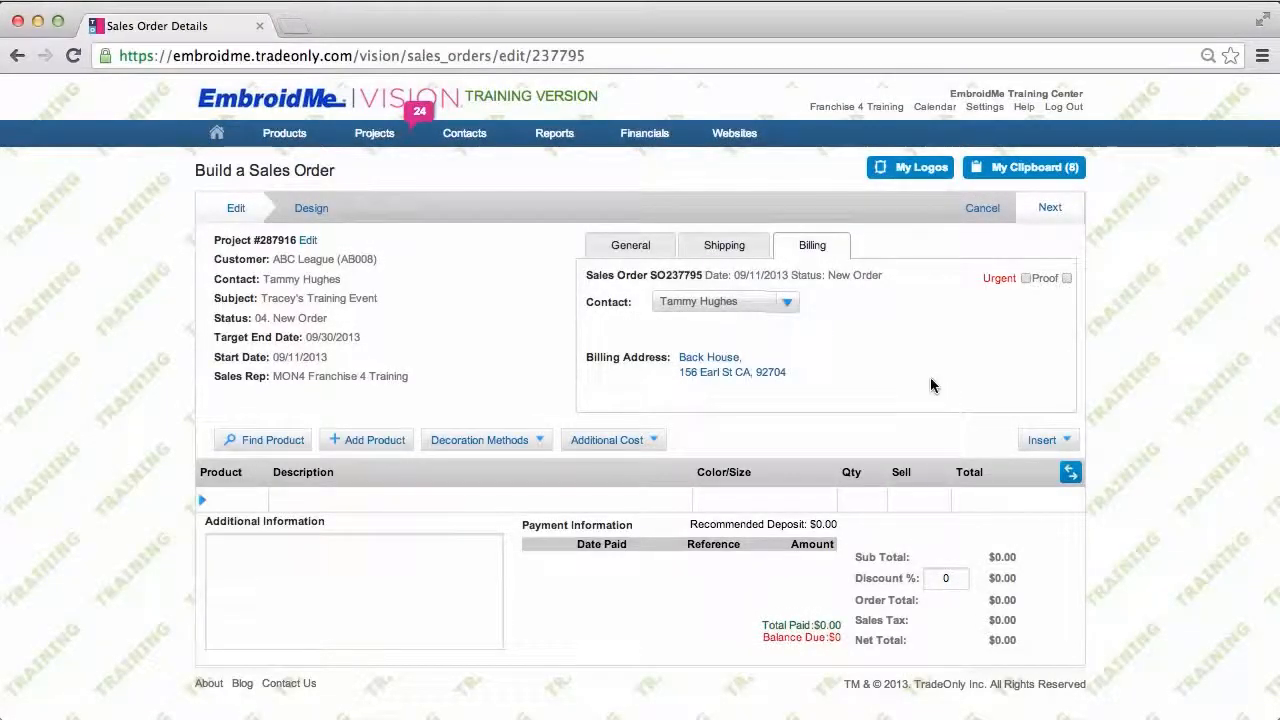
# Step: Back on General details, tick the Urgent and Proof options for the order
pyautogui.click(645, 249)
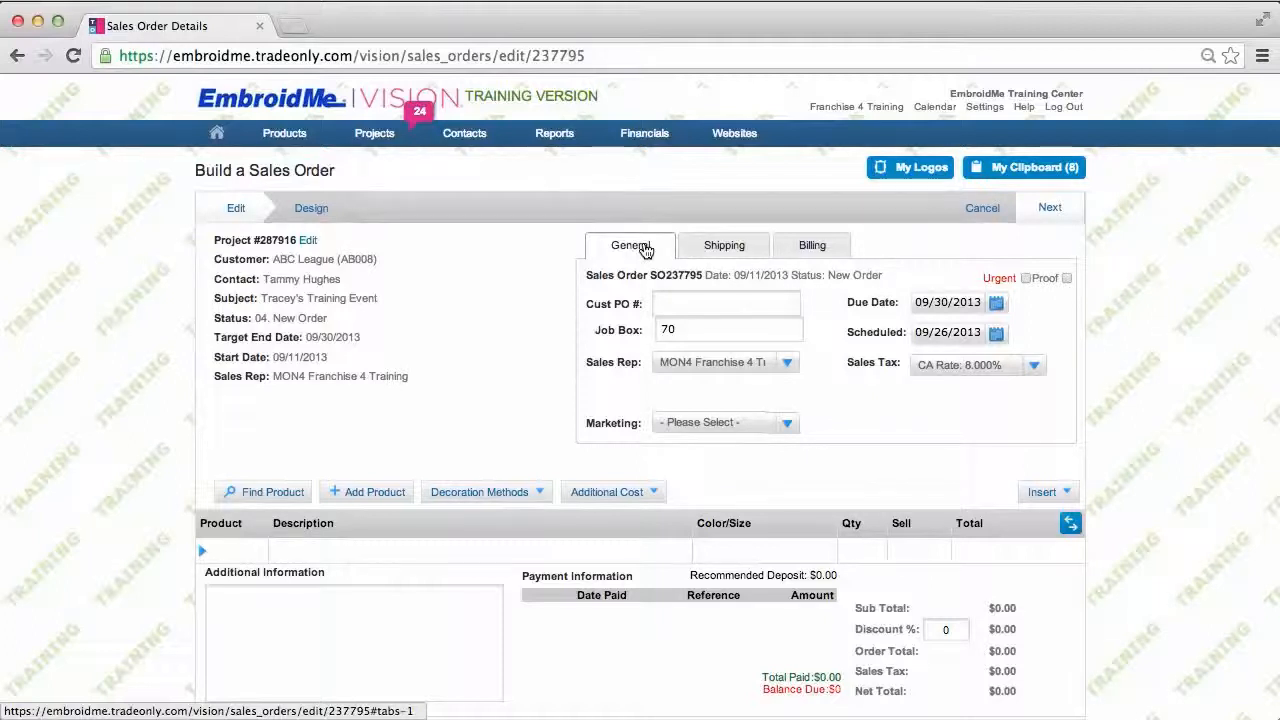
pyautogui.click(1025, 278)
pyautogui.scroll(-1, 489, 372)
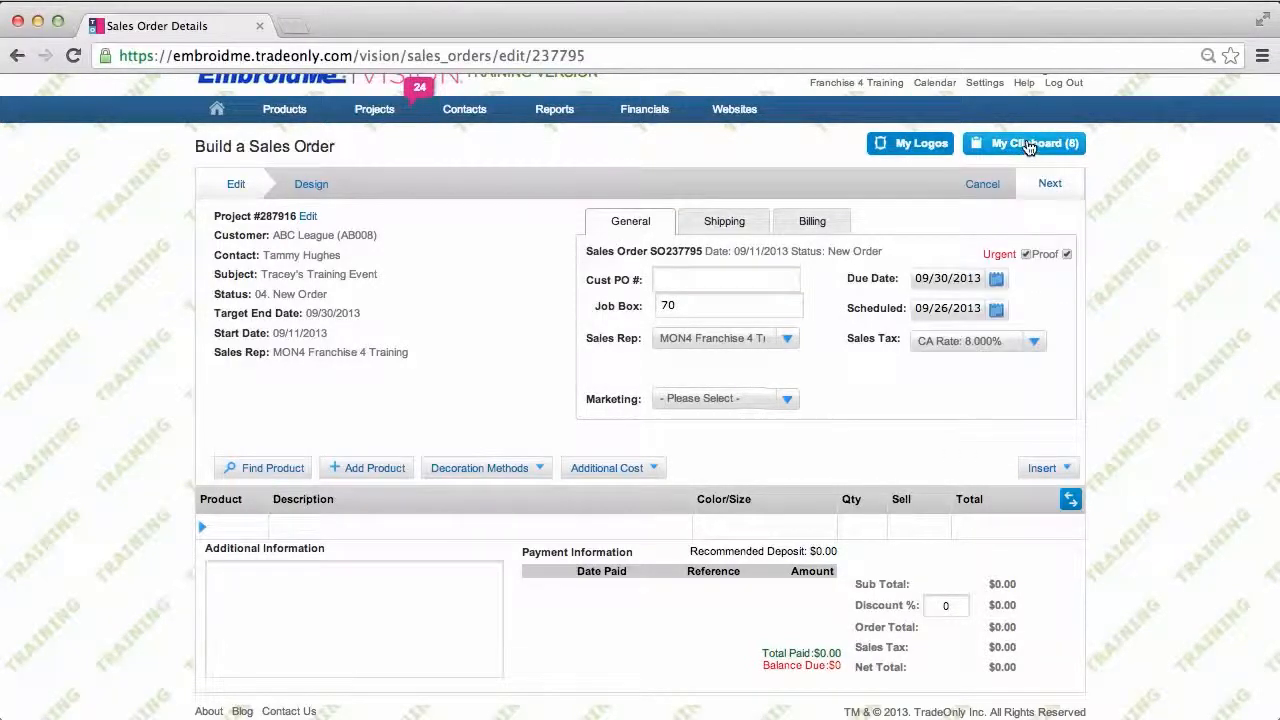
# Step: Add the Men's Pima Piqu Short-Sleeve Polo (88359) from My Clipboard at $27.48
pyautogui.moveTo(1029, 146)
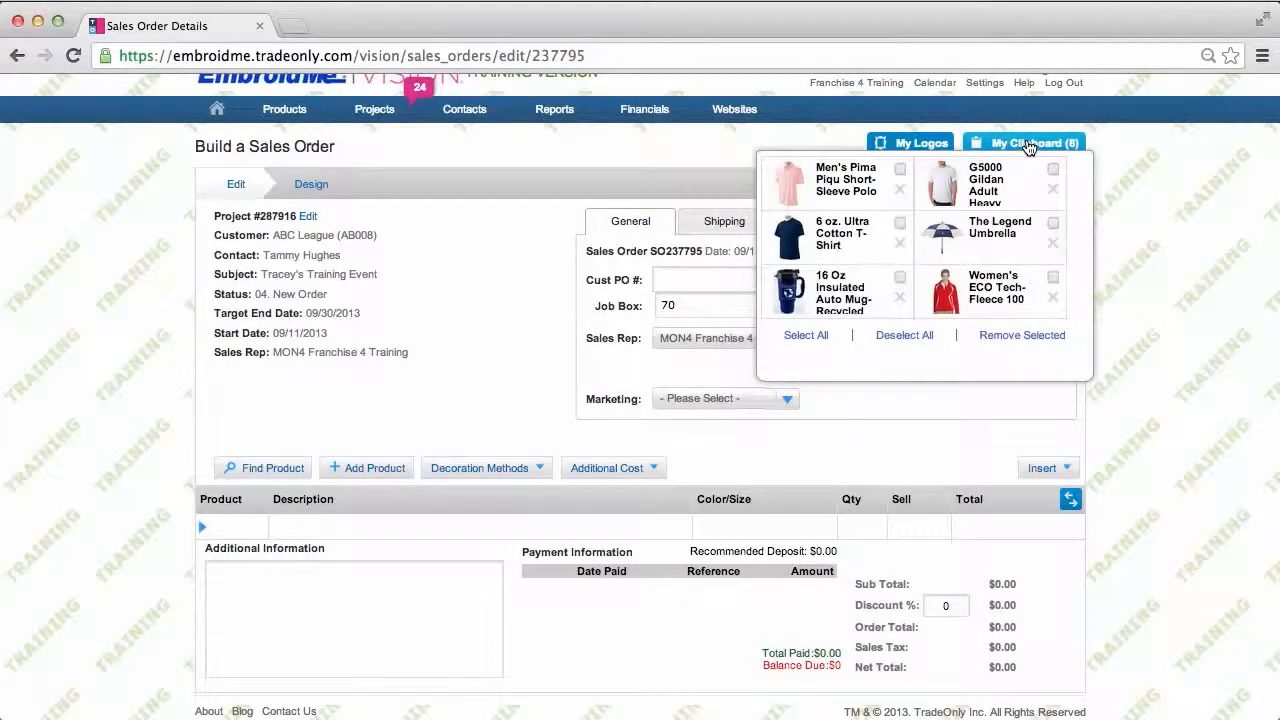
pyautogui.moveTo(898, 171)
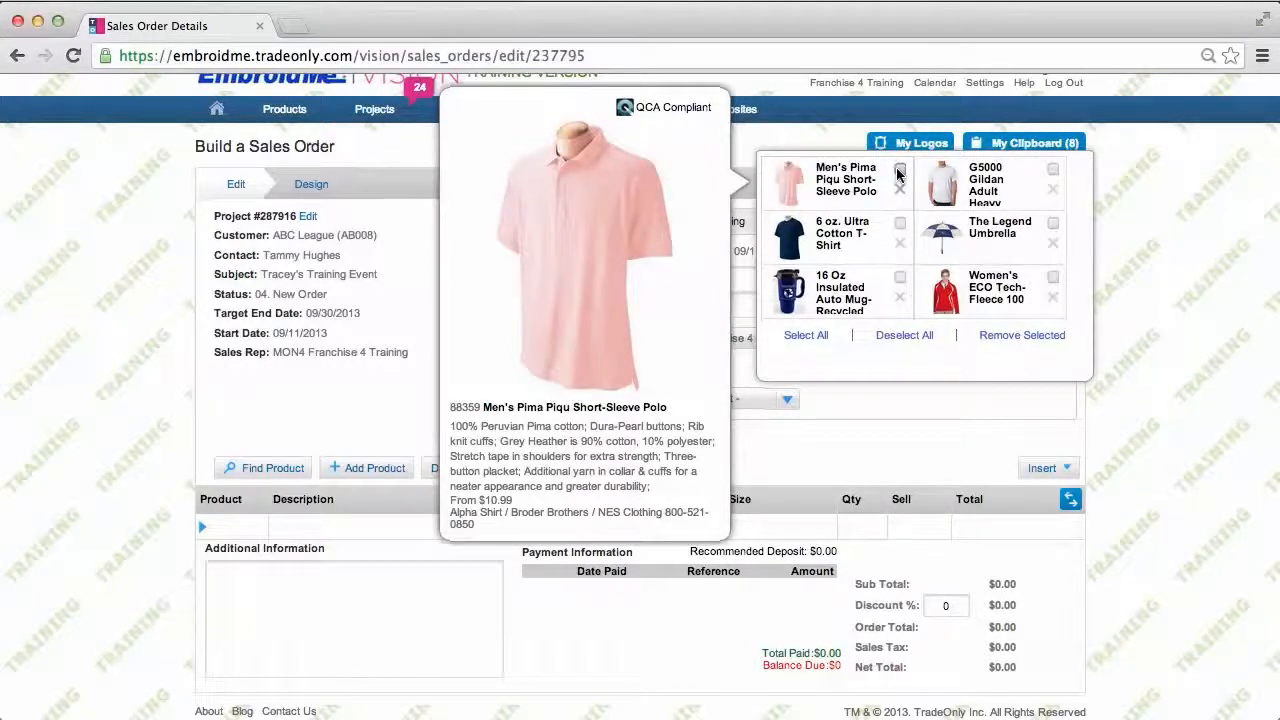
pyautogui.click(899, 171)
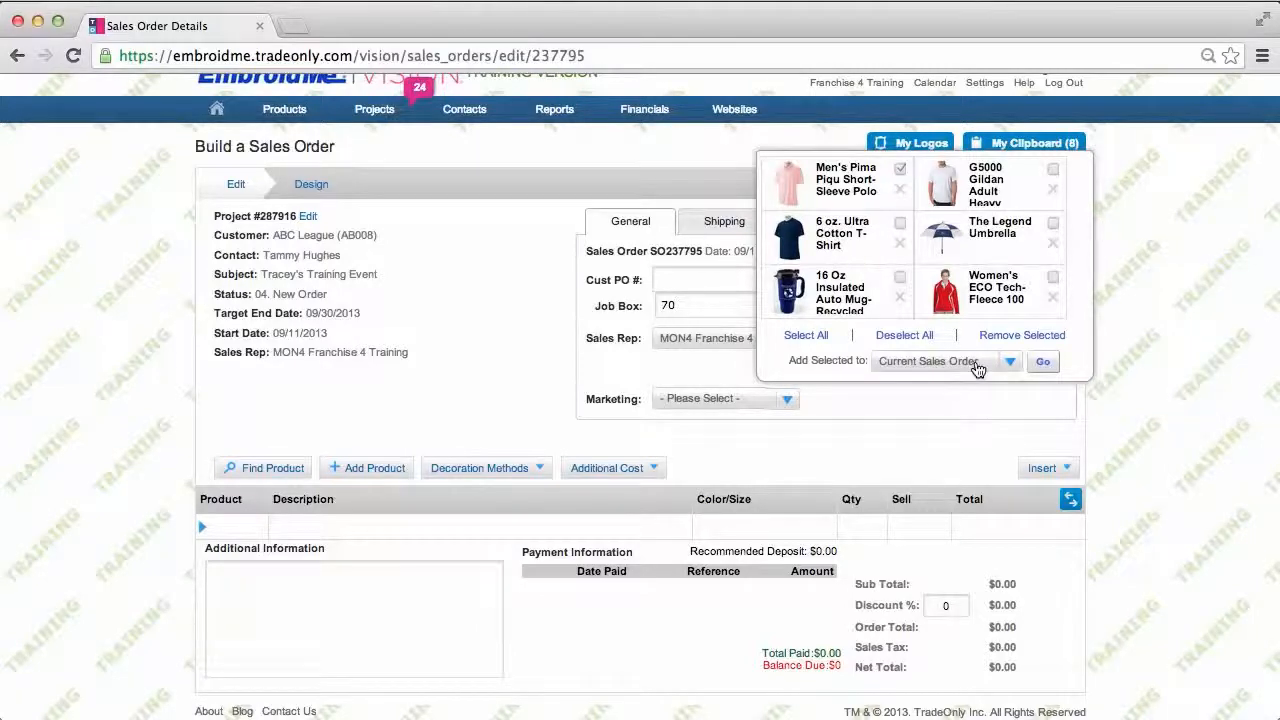
pyautogui.click(1043, 364)
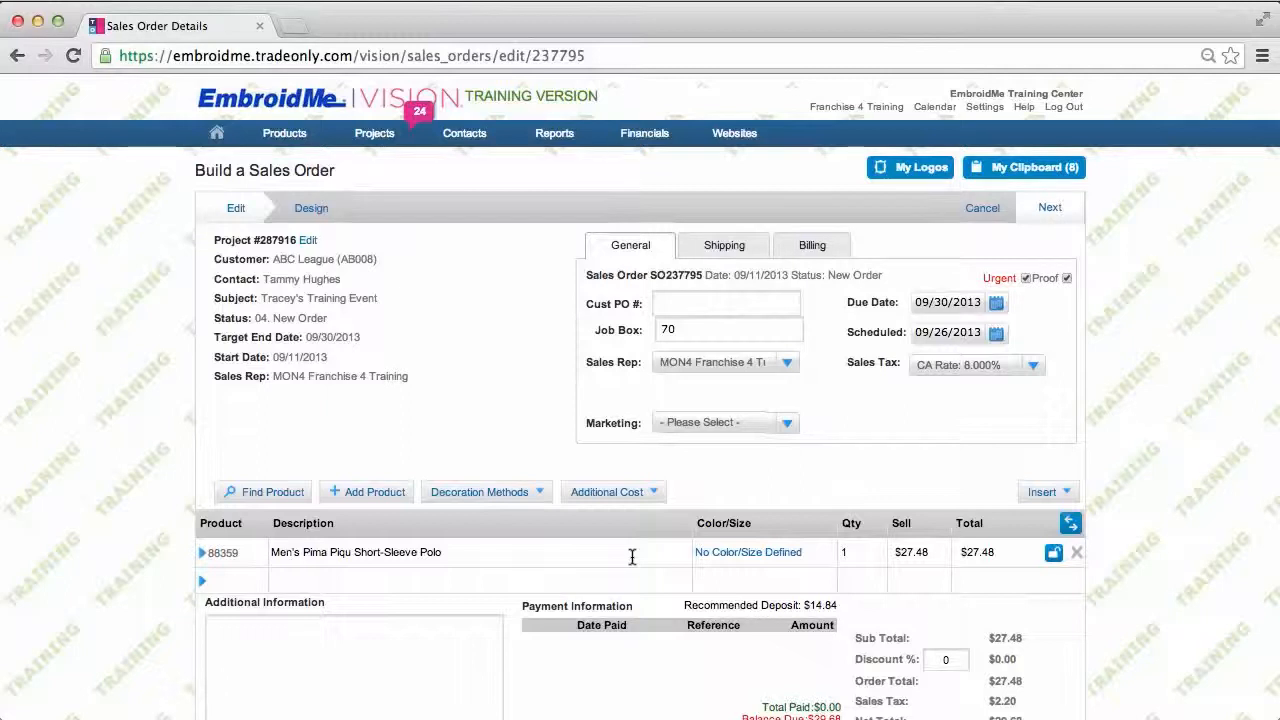
# Step: Split the Pima polo into 50 Black S and 100 French Blue L at $21.98
pyautogui.click(757, 557)
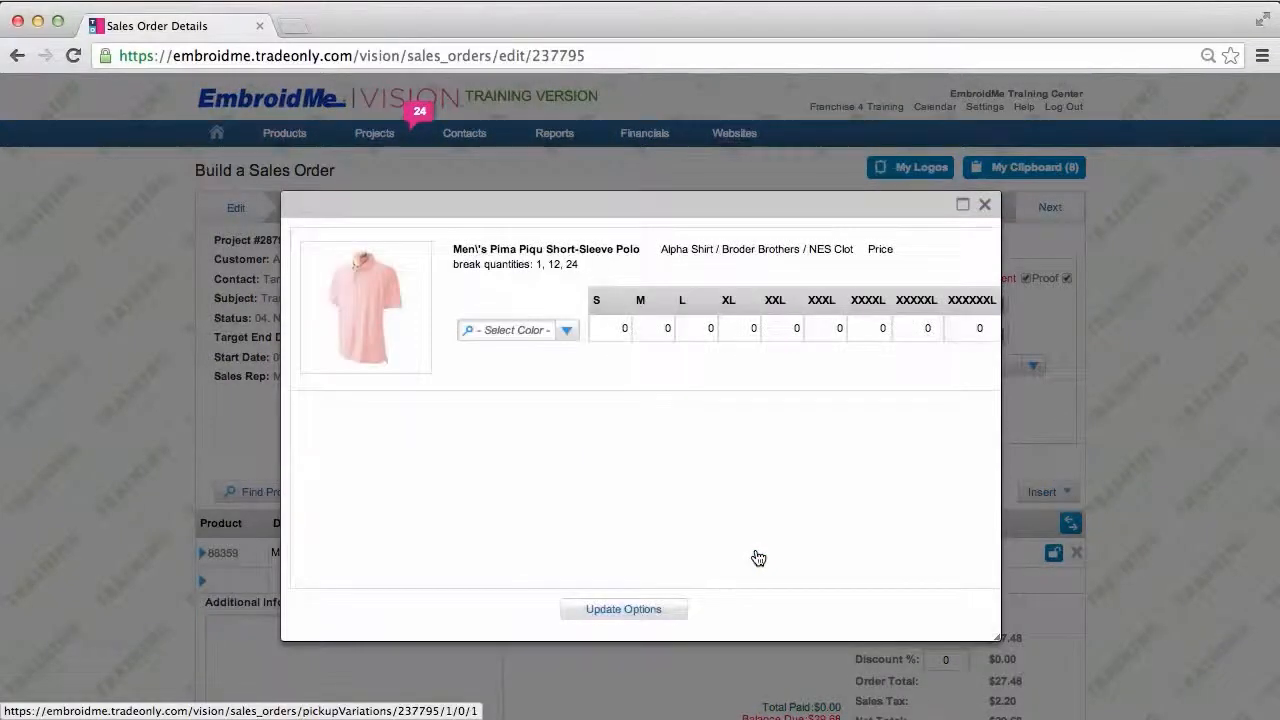
pyautogui.click(566, 330)
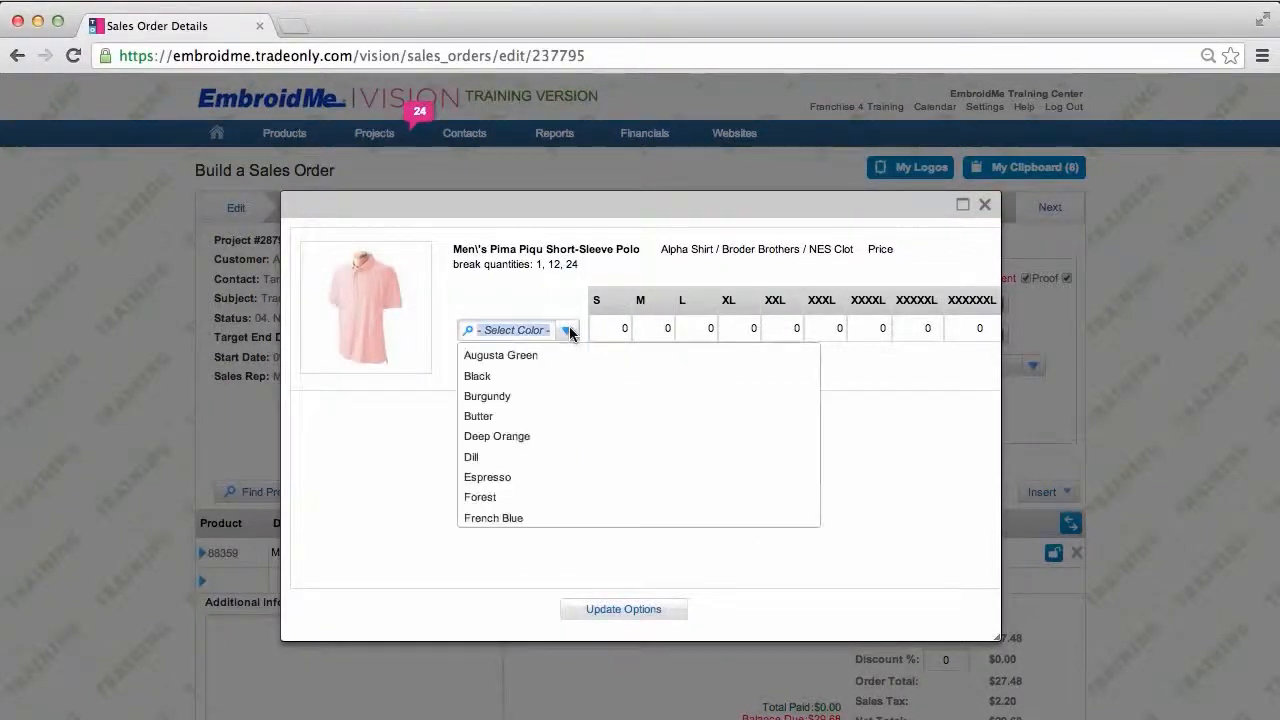
pyautogui.click(489, 378)
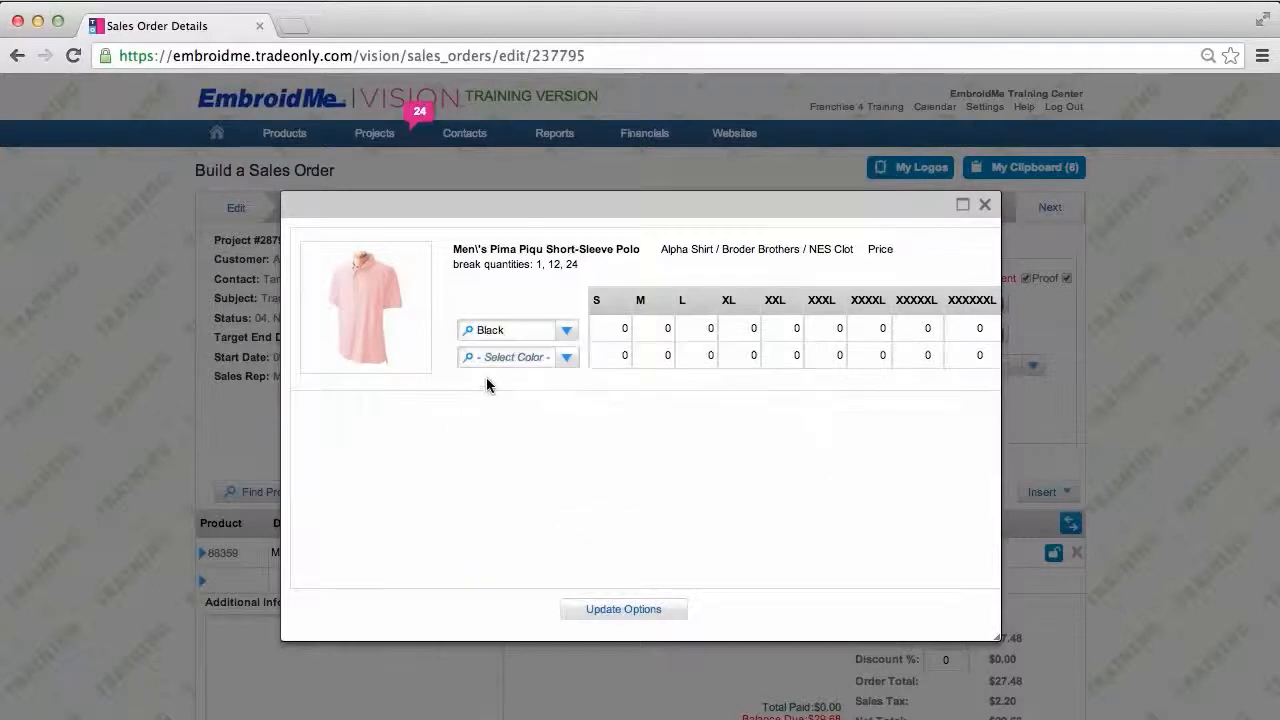
pyautogui.click(633, 330)
pyautogui.write('50')
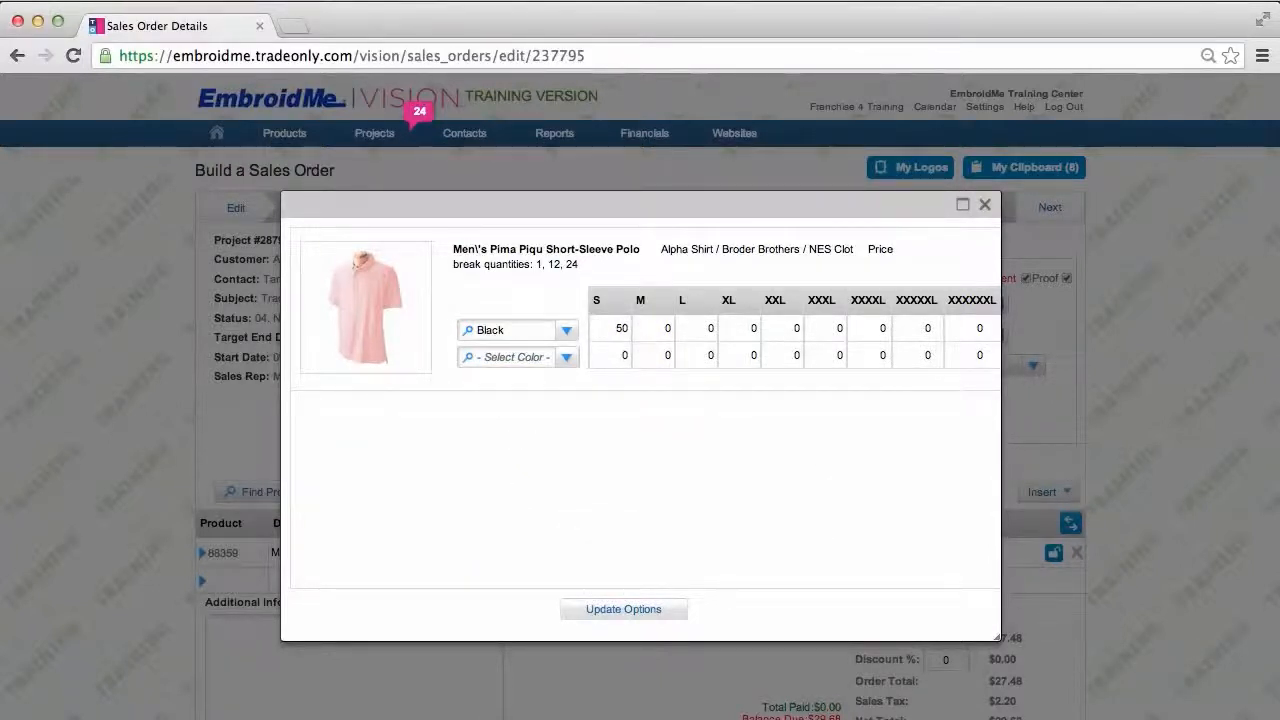
pyautogui.click(565, 359)
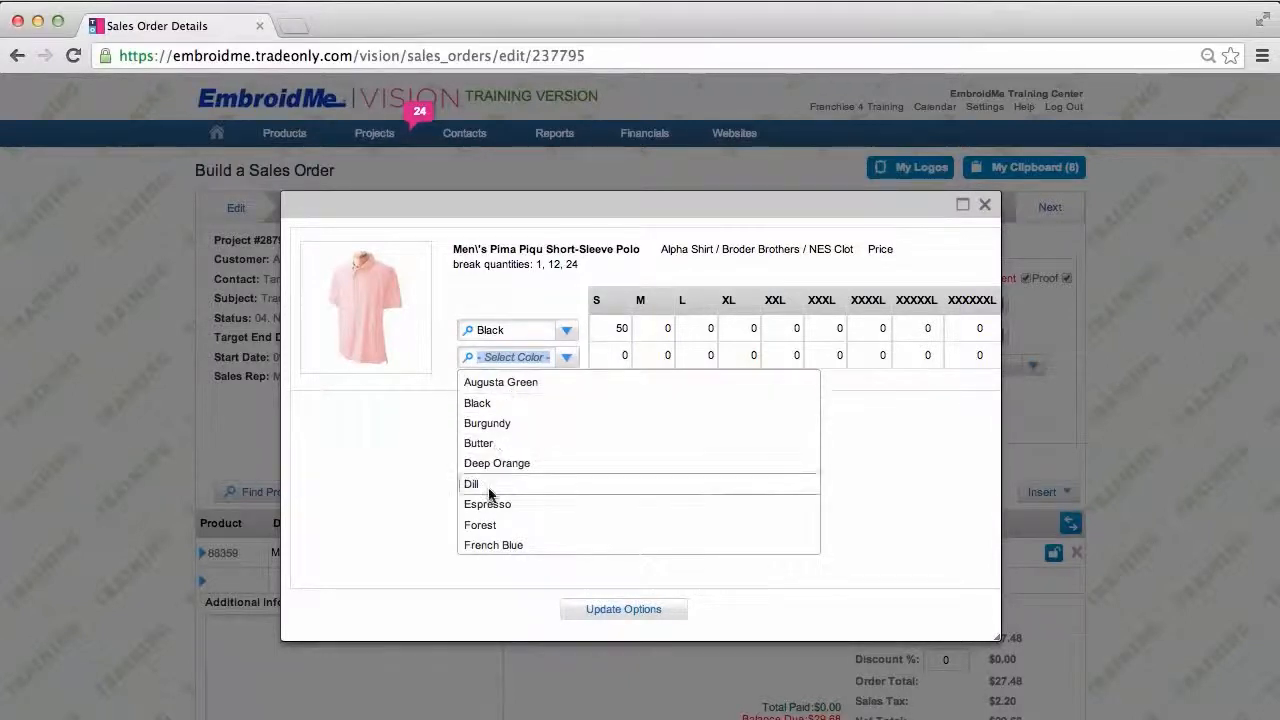
pyautogui.click(488, 542)
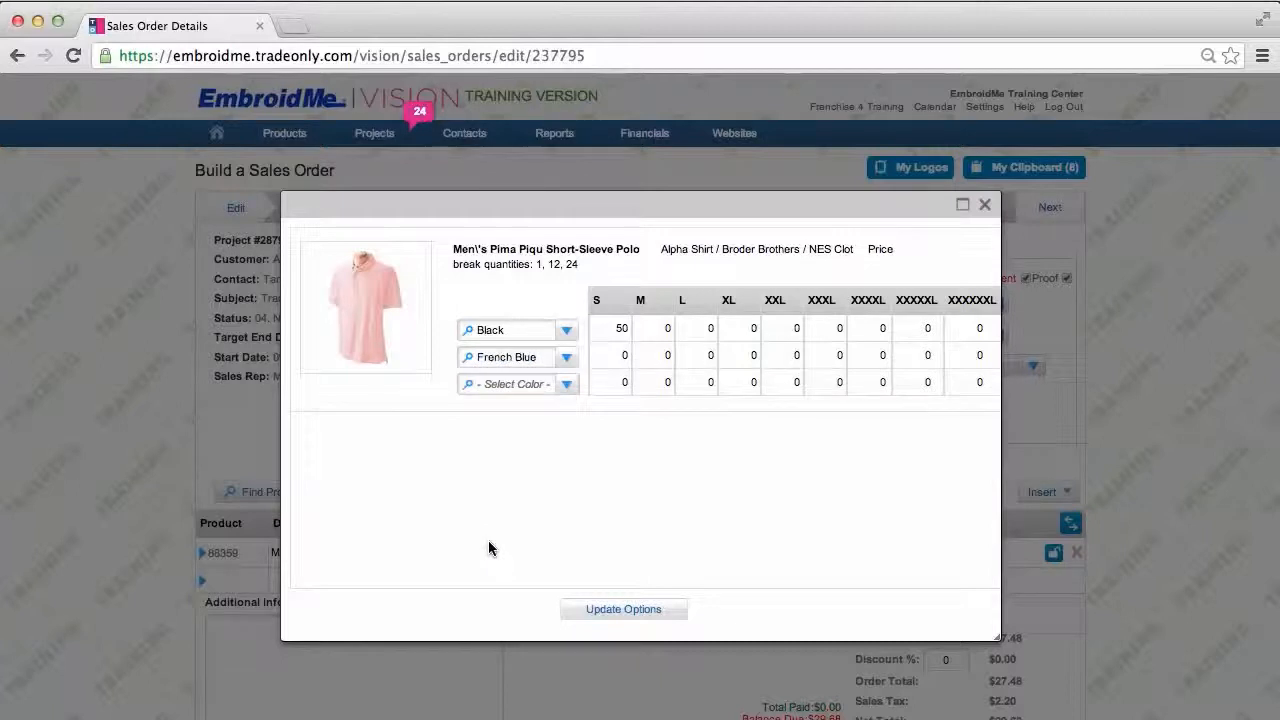
pyautogui.click(708, 355)
pyautogui.write('100')
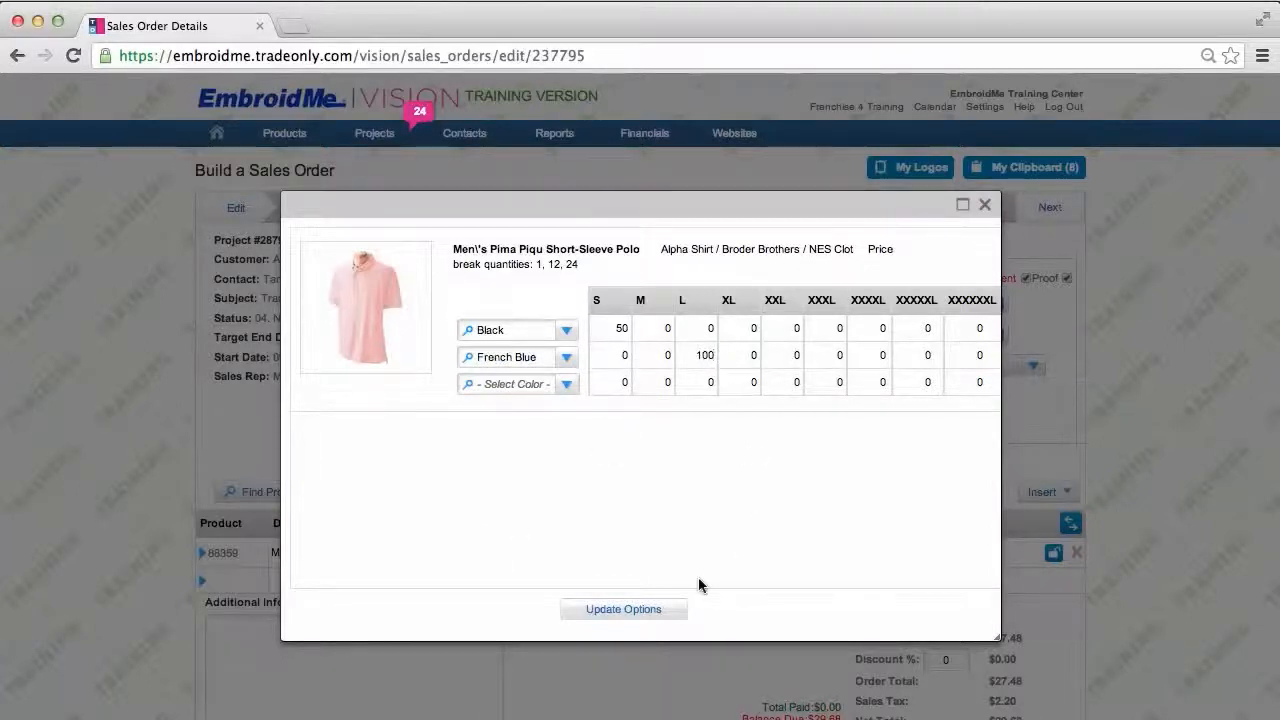
pyautogui.click(623, 609)
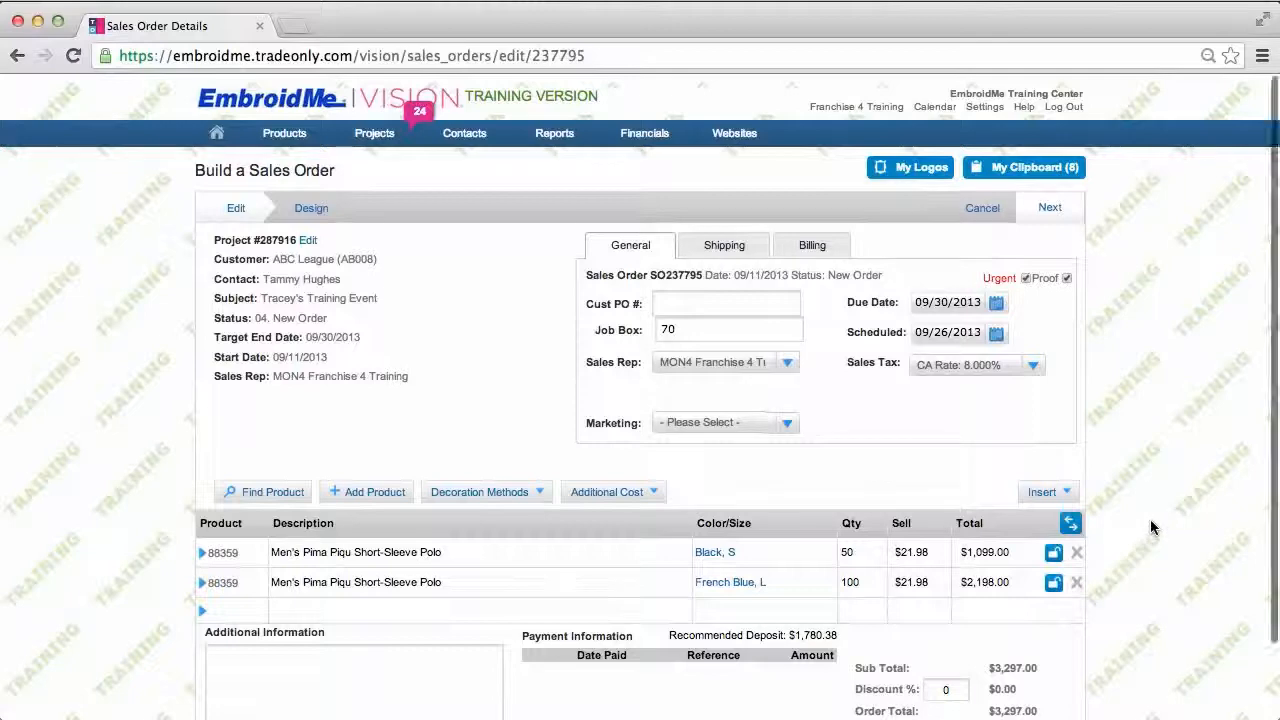
pyautogui.scroll(-2, 1150, 527)
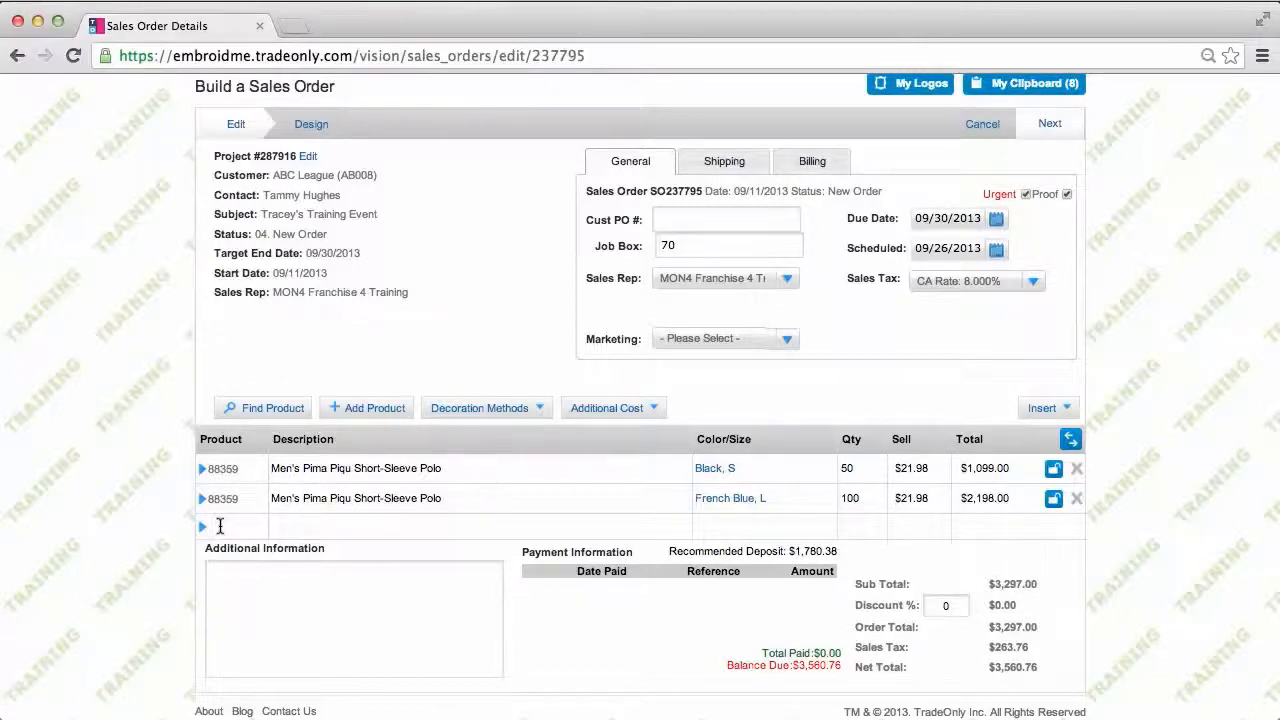
# Step: Add G200 6 oz. Ultra Cotton T-Shirts, 5 each in Black M, L and XL
pyautogui.write('G200')
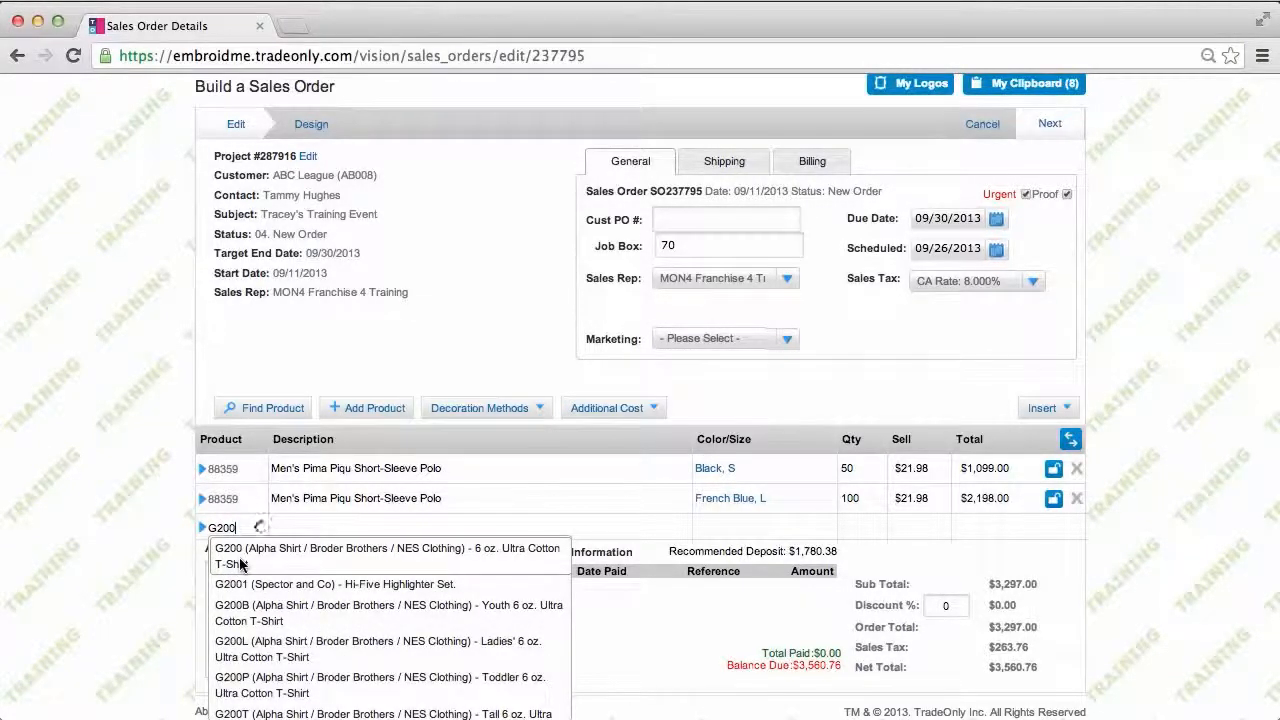
pyautogui.click(240, 563)
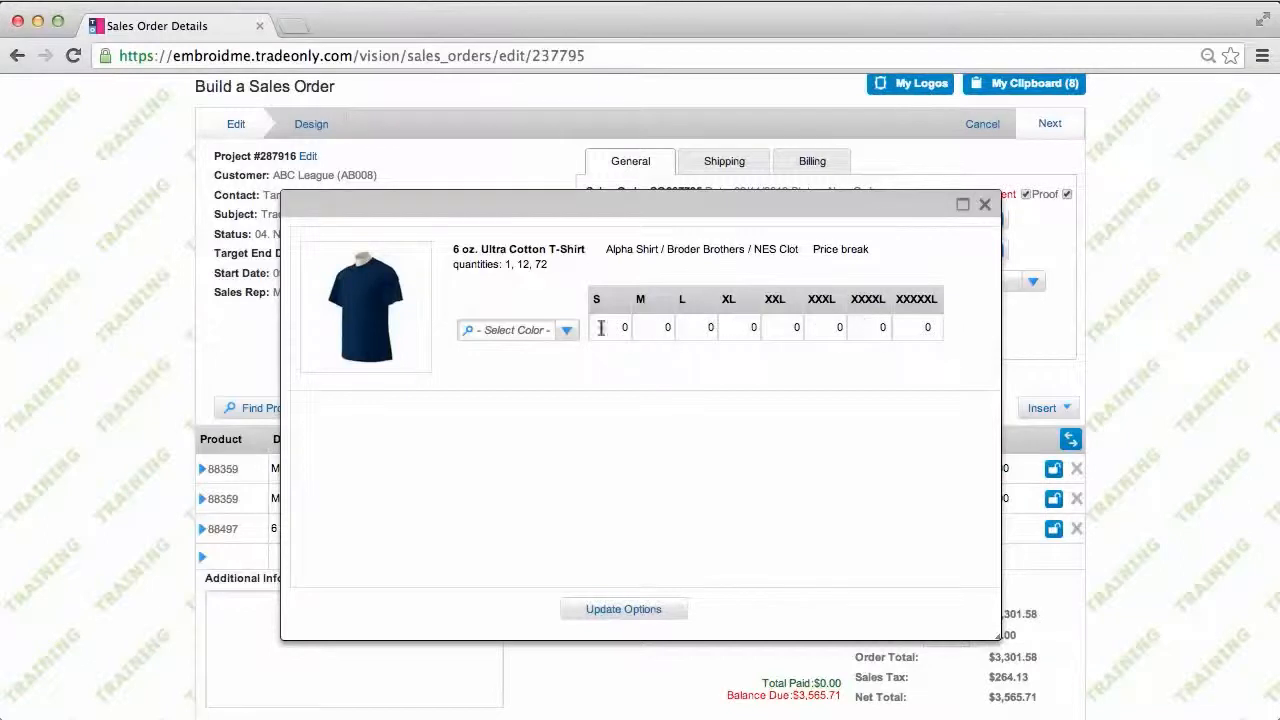
pyautogui.click(565, 332)
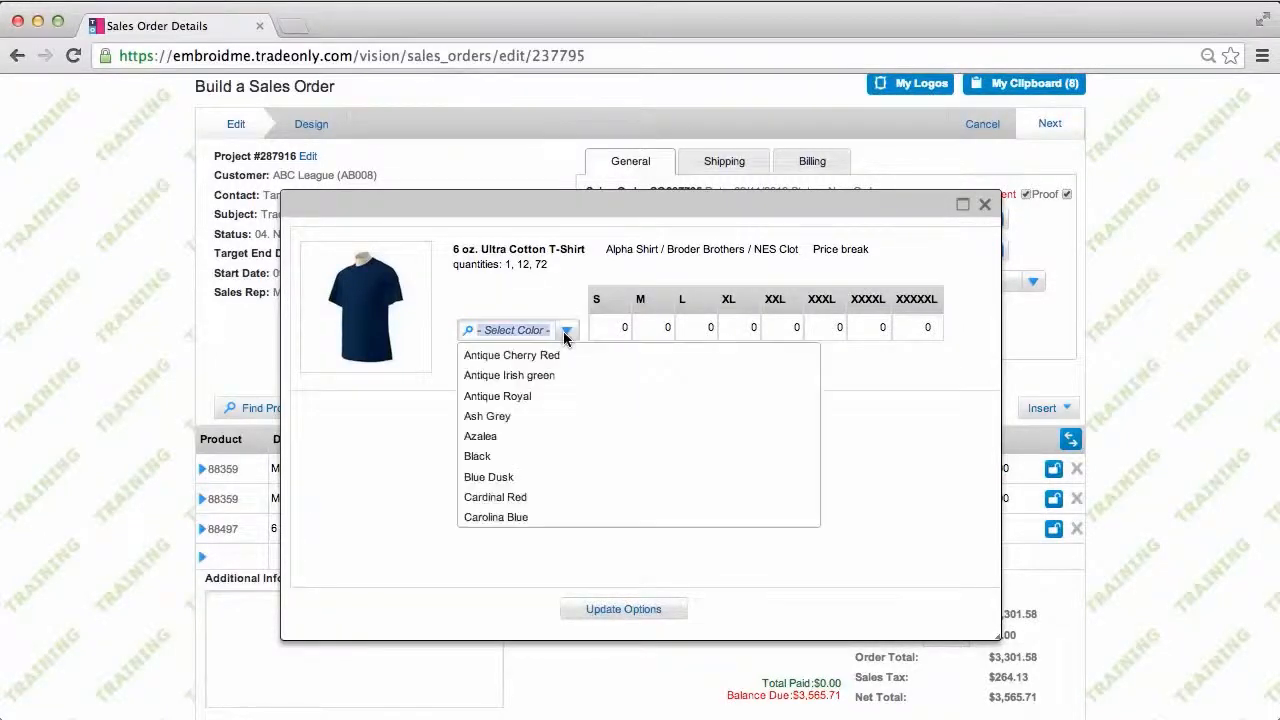
pyautogui.click(495, 457)
pyautogui.click(655, 327)
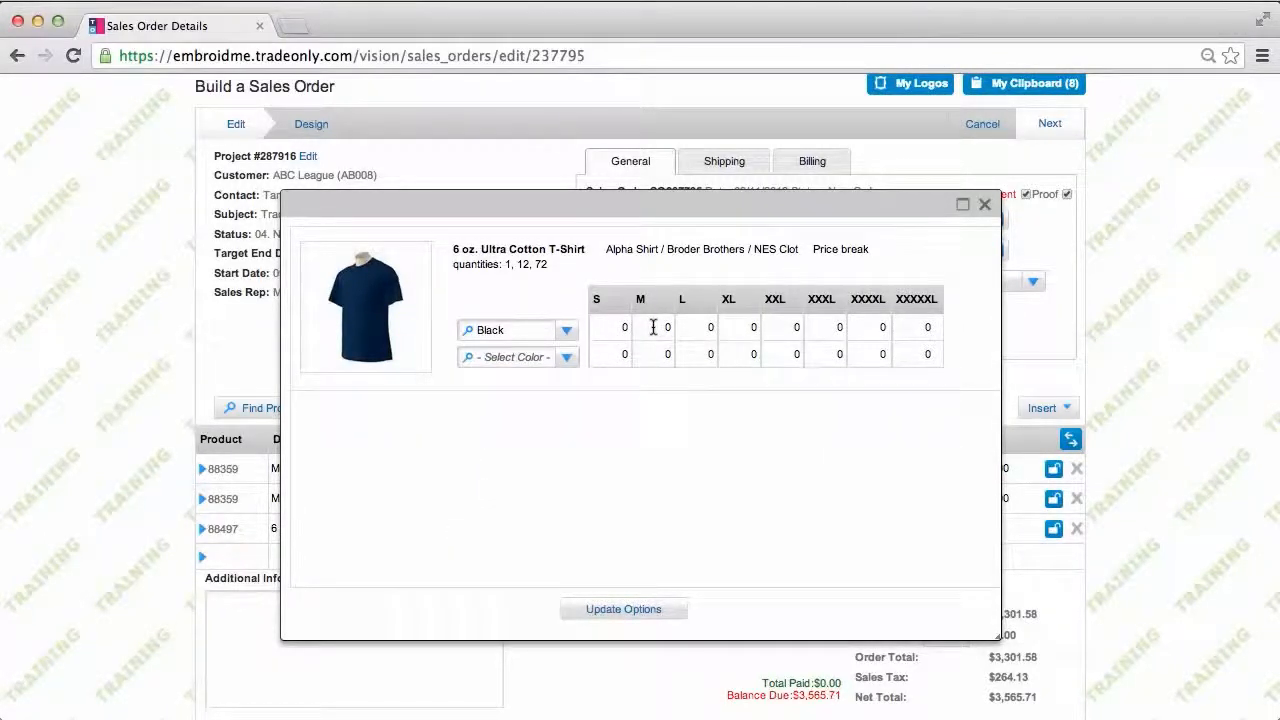
pyautogui.write('5')
pyautogui.press('Tab')
pyautogui.write('5')
pyautogui.press('Tab')
pyautogui.click(622, 609)
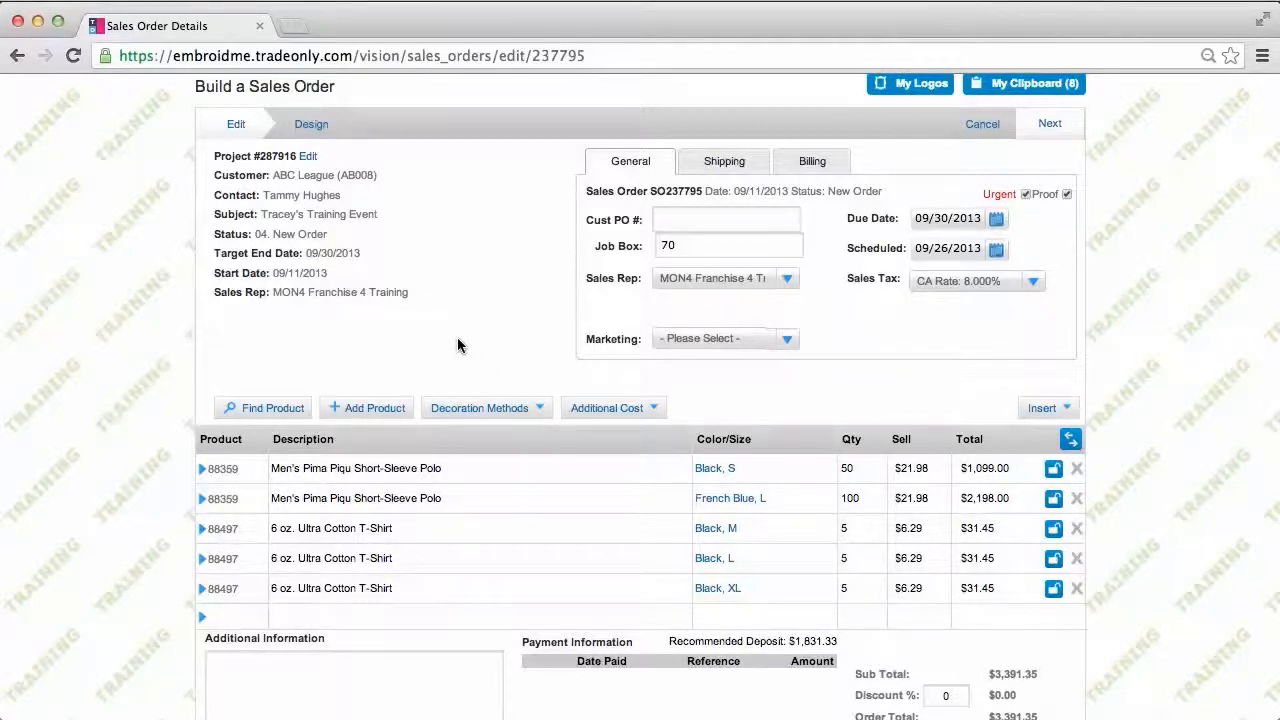
# Step: Search products for 'Polo' and add the 5011 OB Pique Polo to the sales order
pyautogui.click(285, 412)
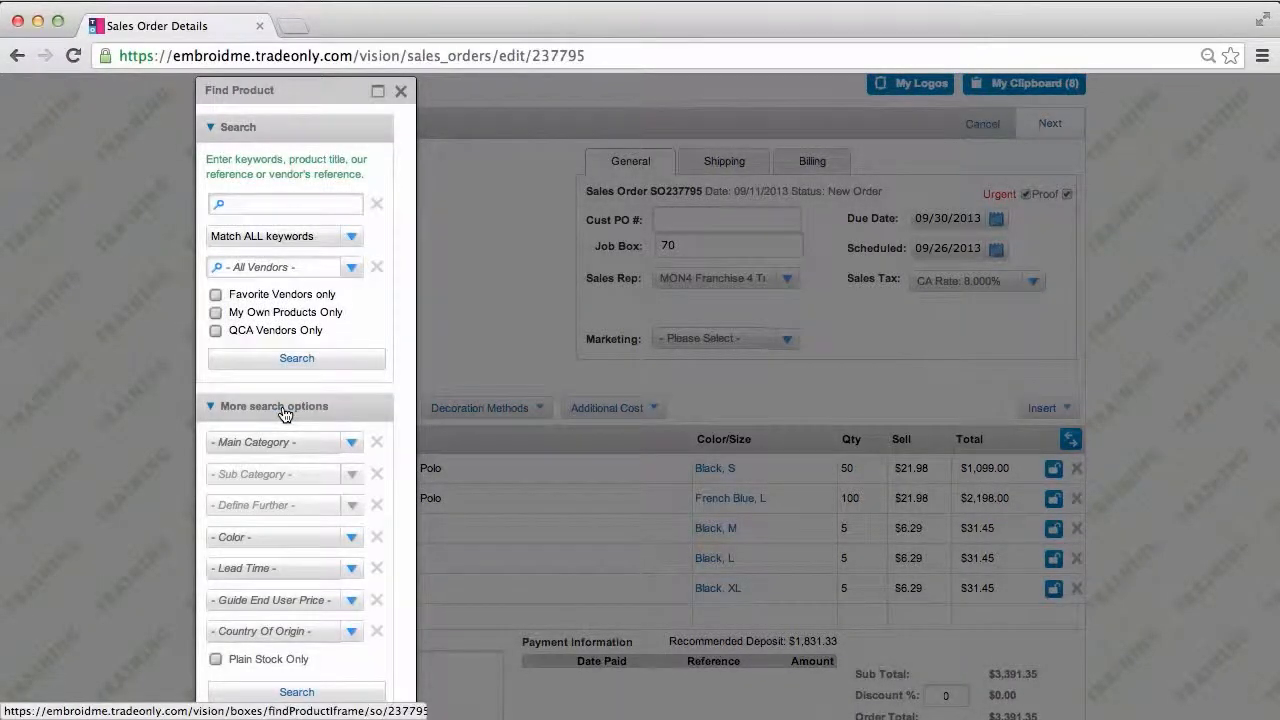
pyautogui.click(241, 204)
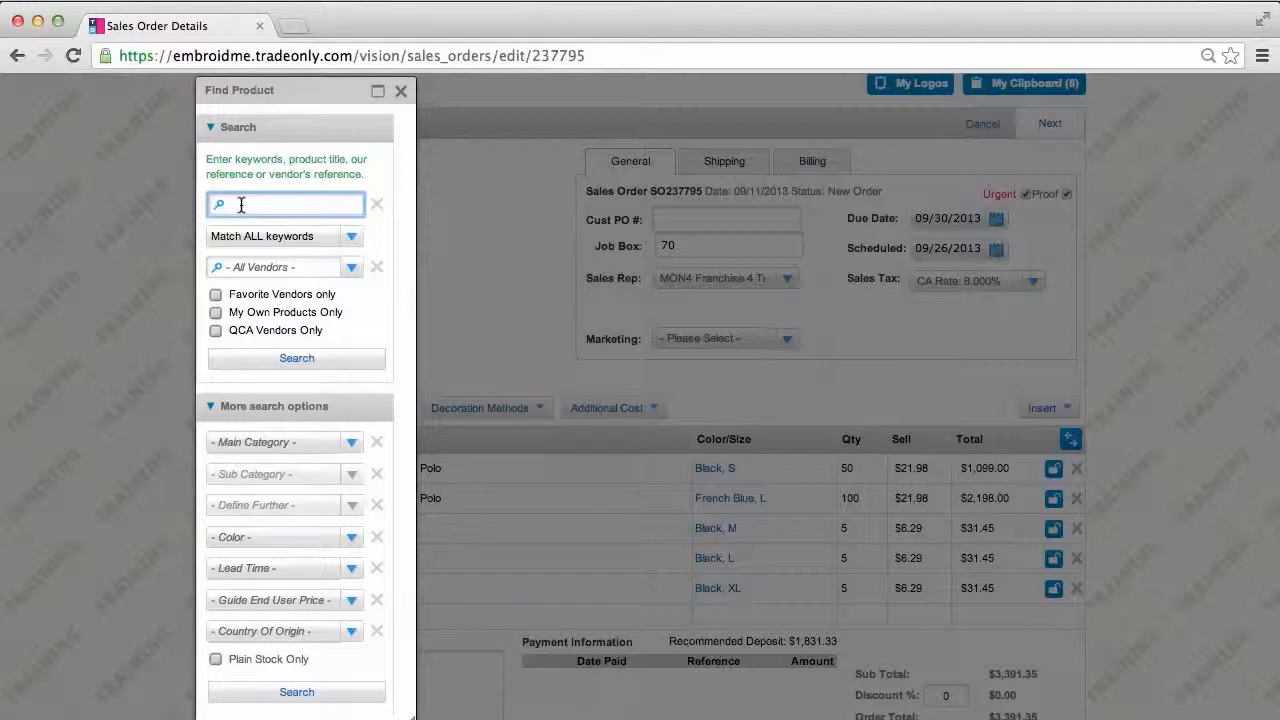
pyautogui.write('Polo')
pyautogui.click(267, 362)
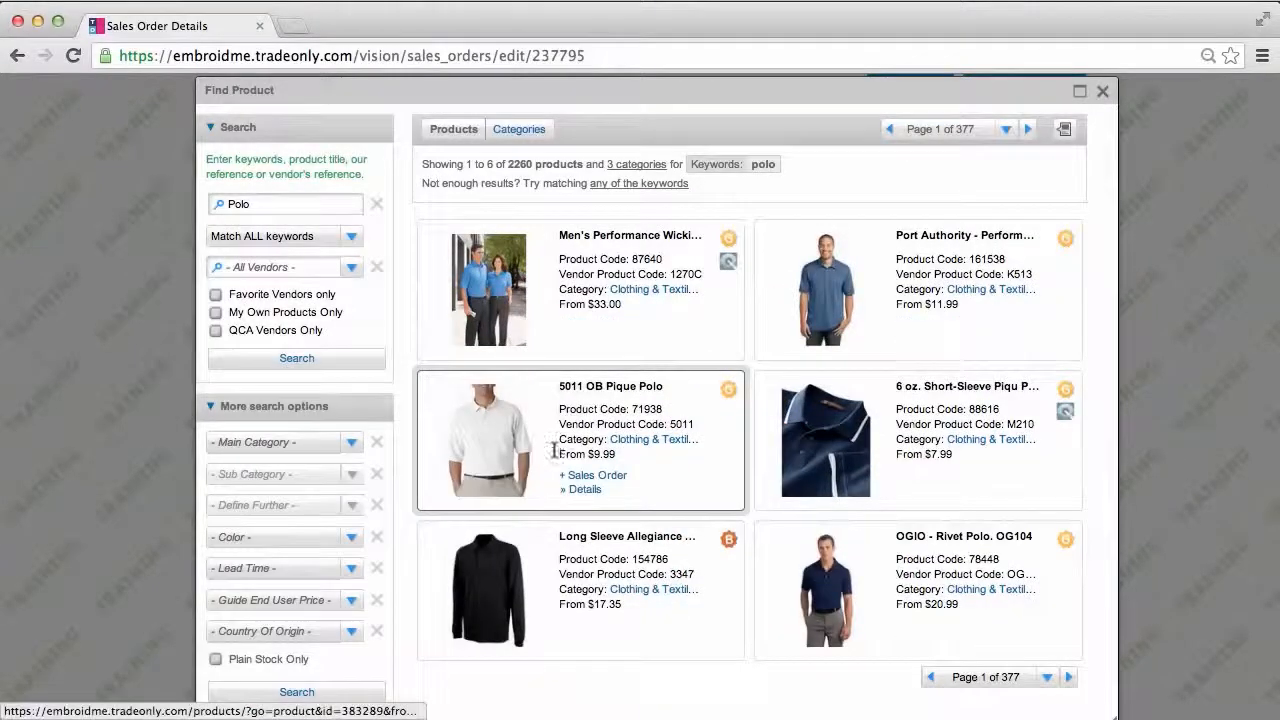
pyautogui.click(600, 478)
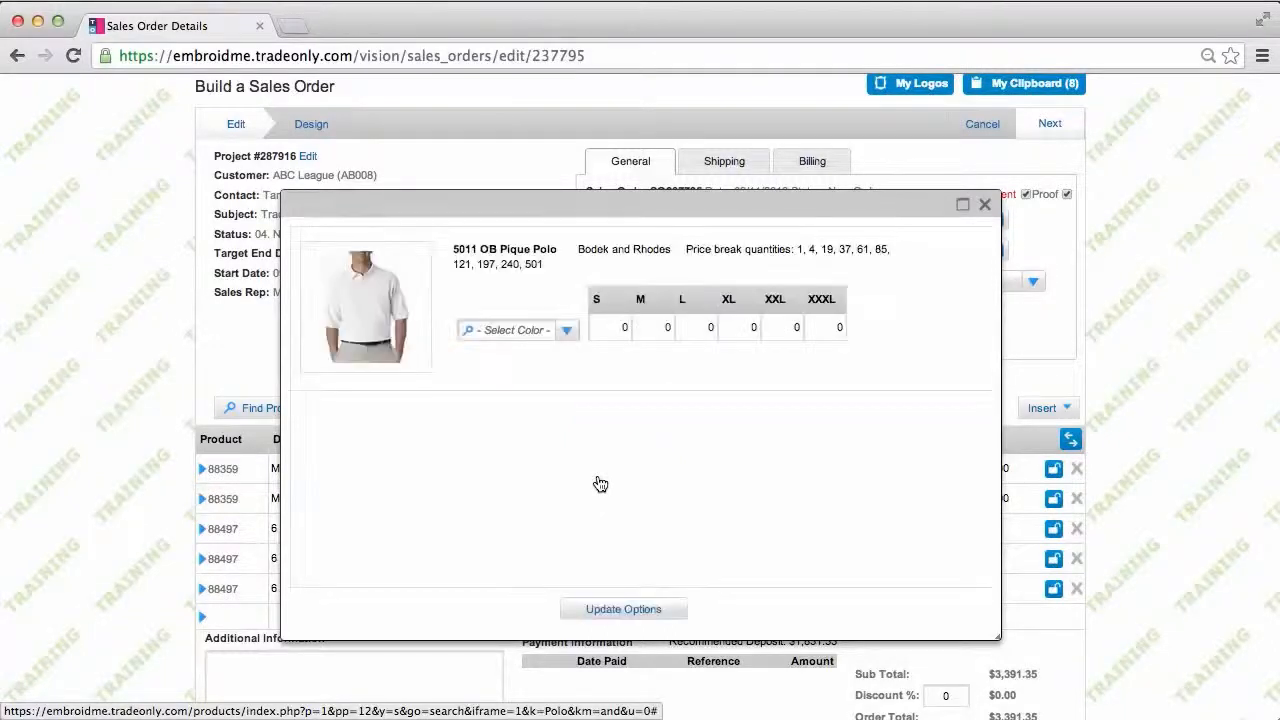
# Step: Give the 5011 OB Pique Polo 5 each of Navy S, M and L
pyautogui.click(564, 332)
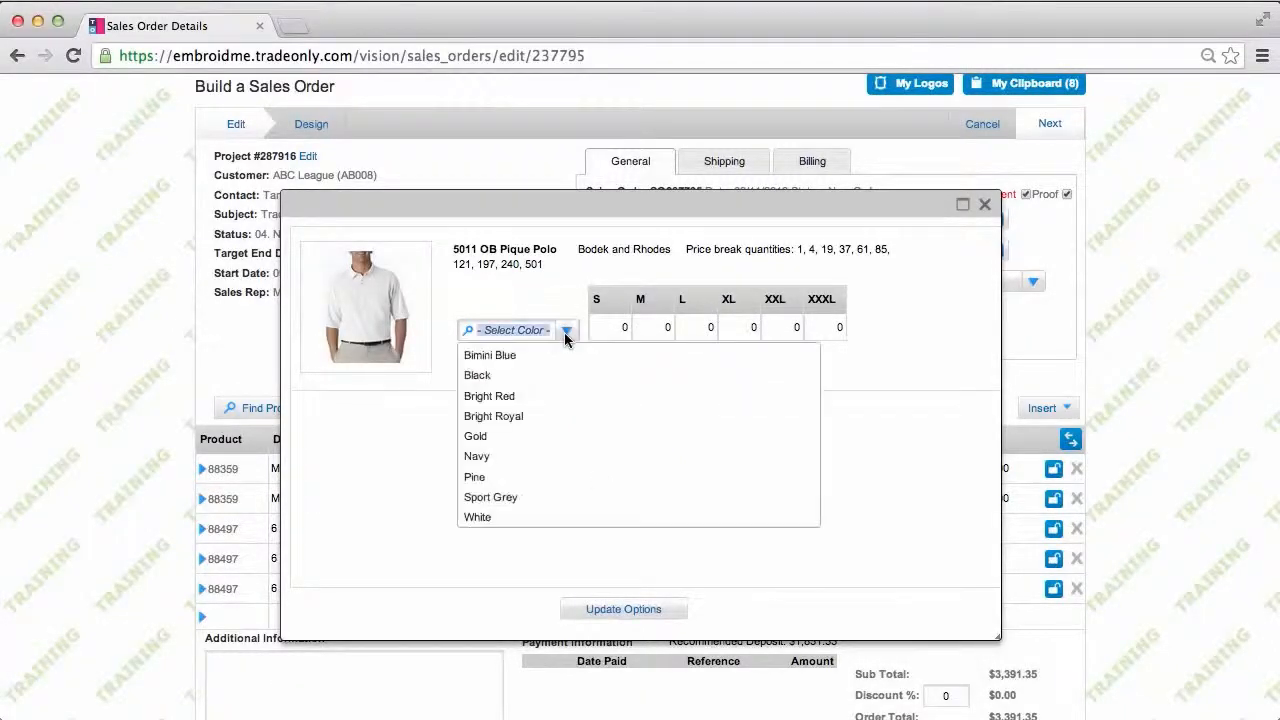
pyautogui.click(483, 457)
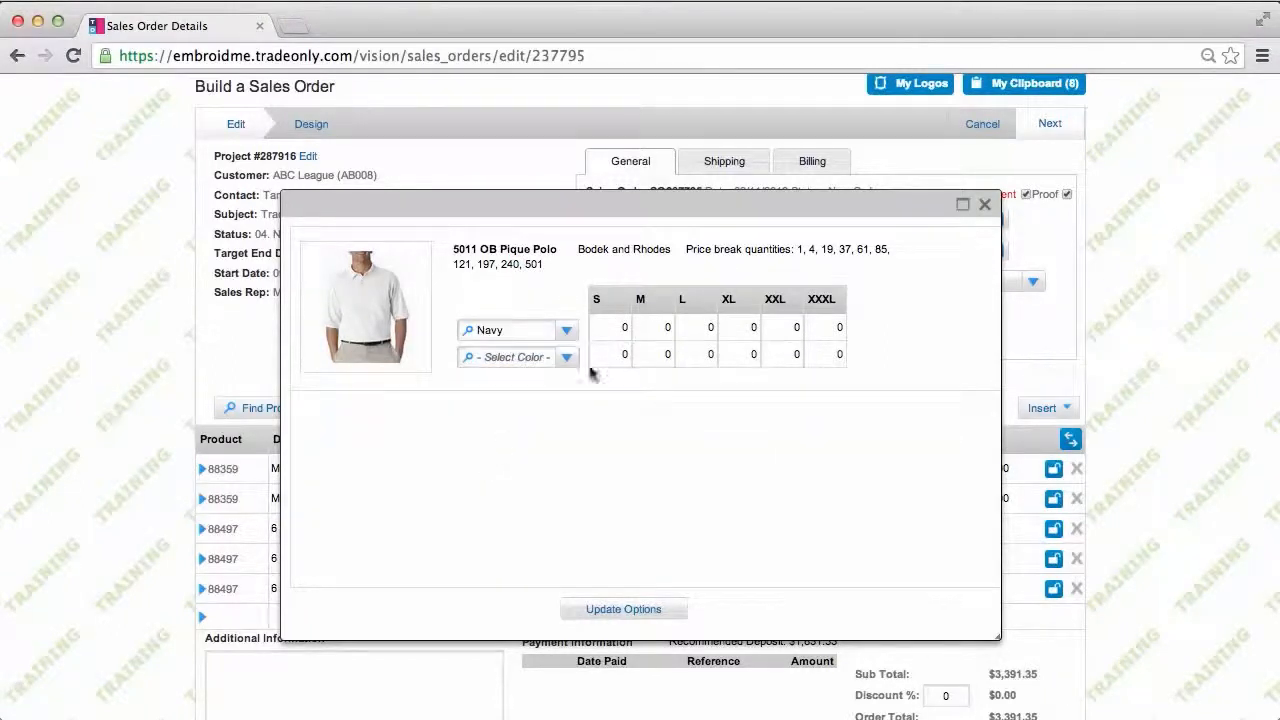
pyautogui.moveTo(620, 325); pyautogui.dragTo(636, 325)
pyautogui.write('5')
pyautogui.press('Tab')
pyautogui.write('5')
pyautogui.press('Tab')
pyautogui.write('5')
# Step: Add a Black row with 25 in size M and apply the quantities
pyautogui.click(566, 357)
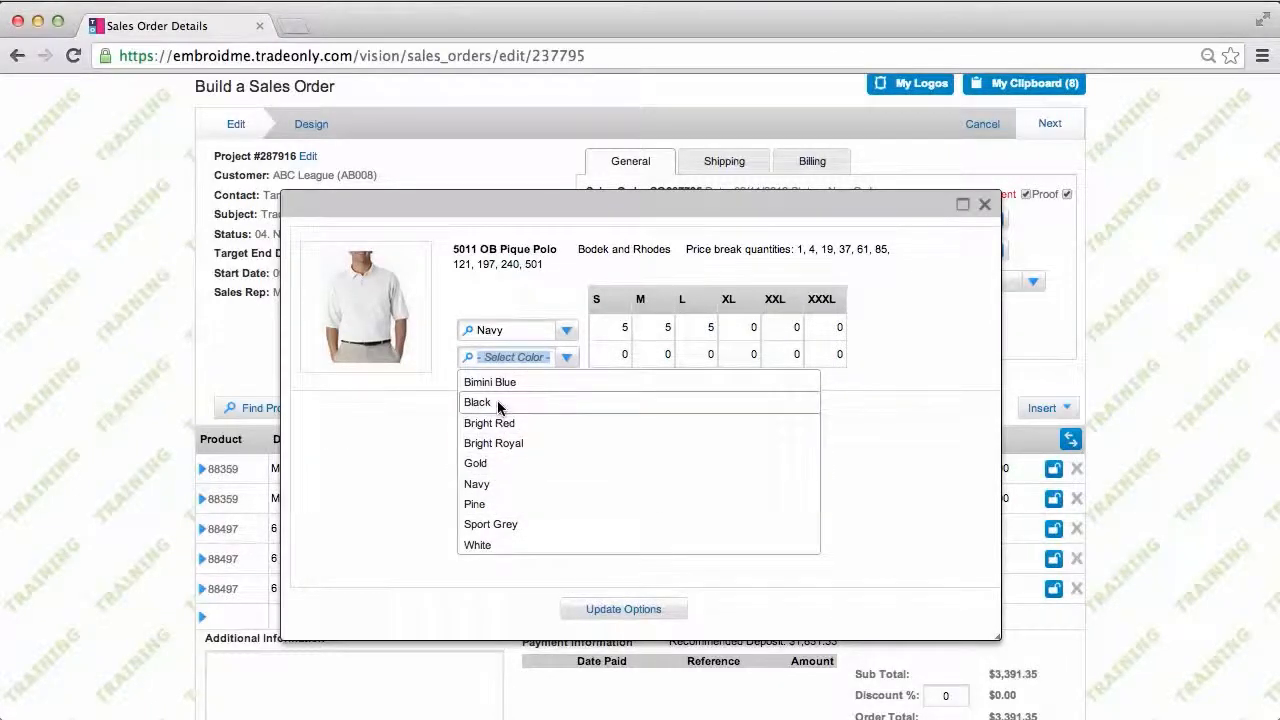
pyautogui.click(500, 403)
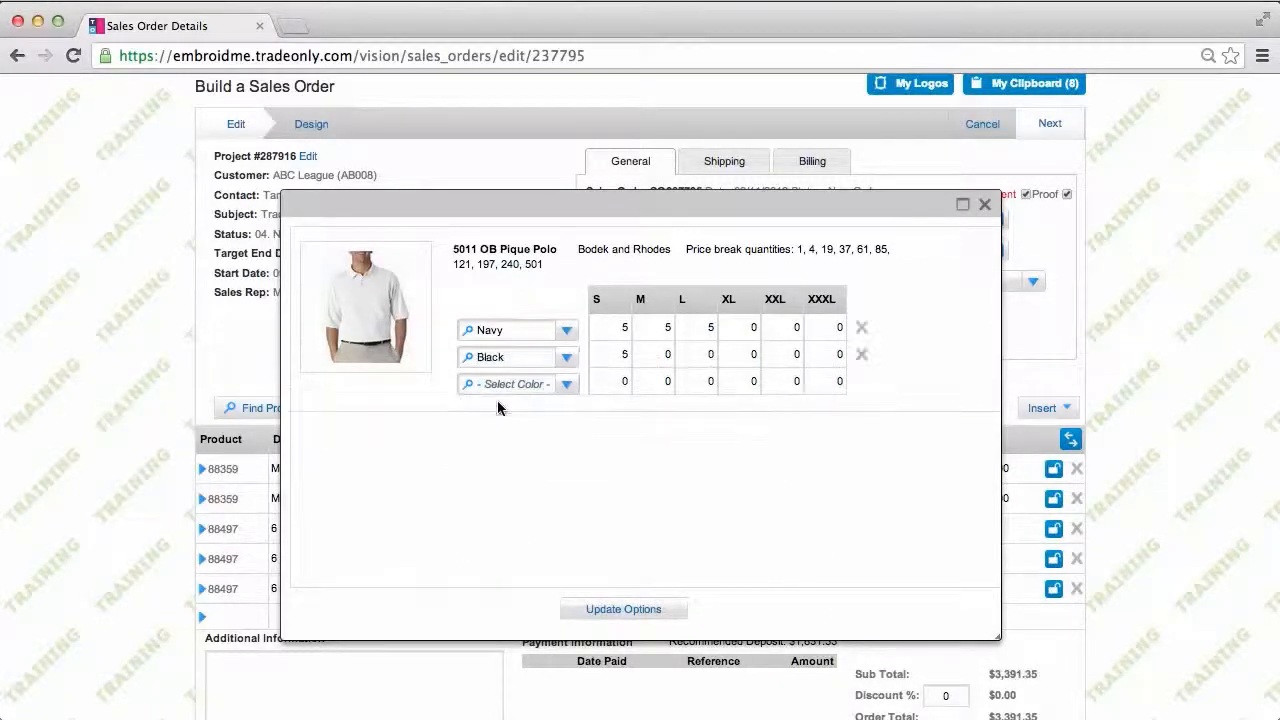
pyautogui.click(660, 353)
pyautogui.write('25')
pyautogui.click(623, 609)
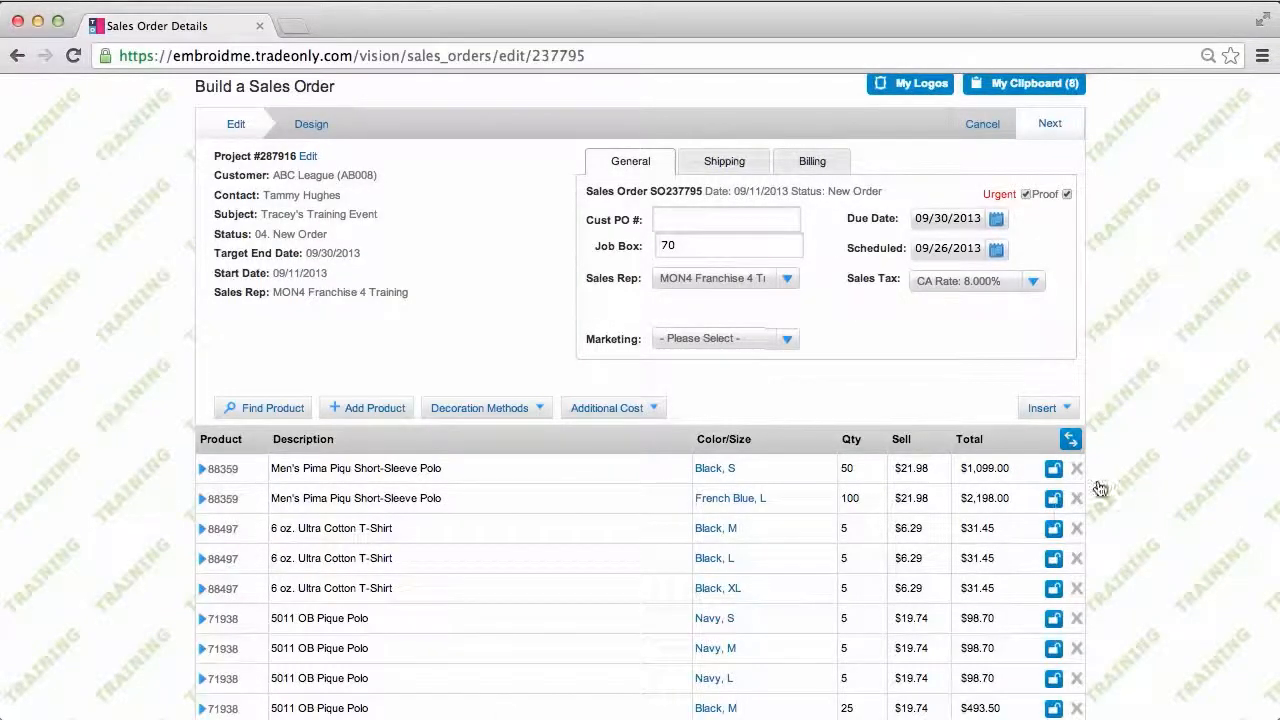
pyautogui.scroll(-3, 1187, 410)
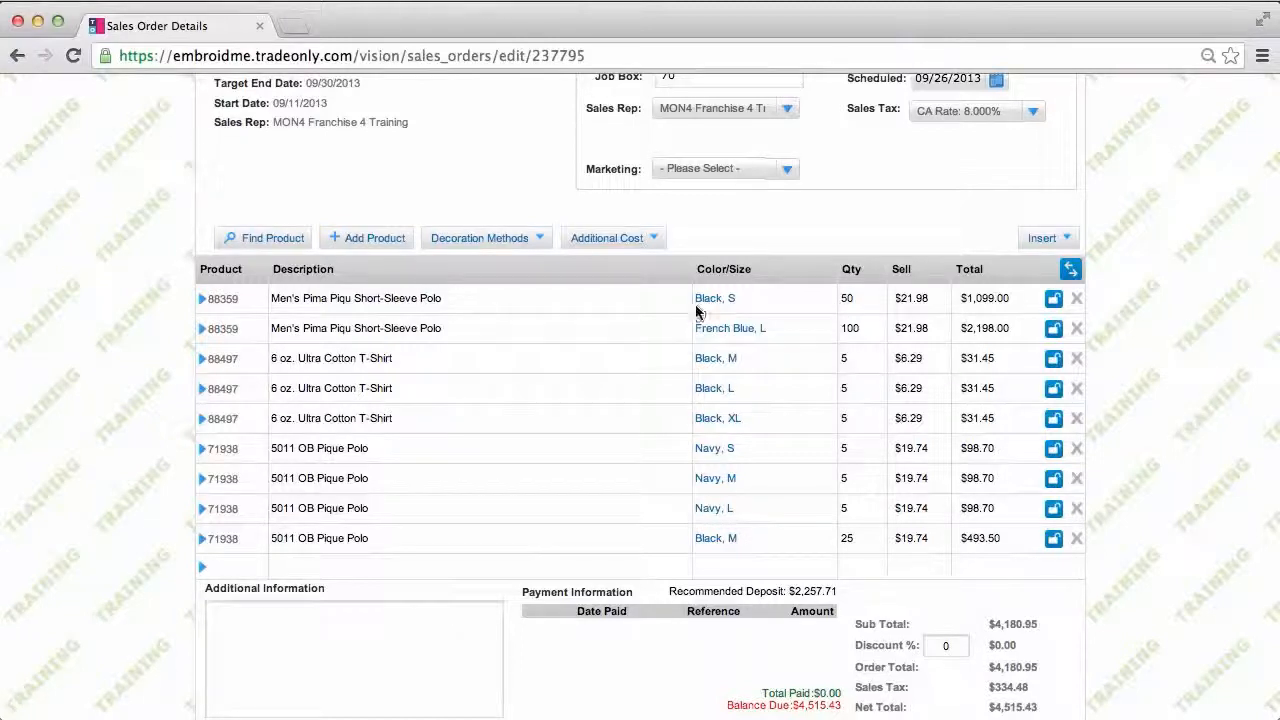
pyautogui.click(376, 239)
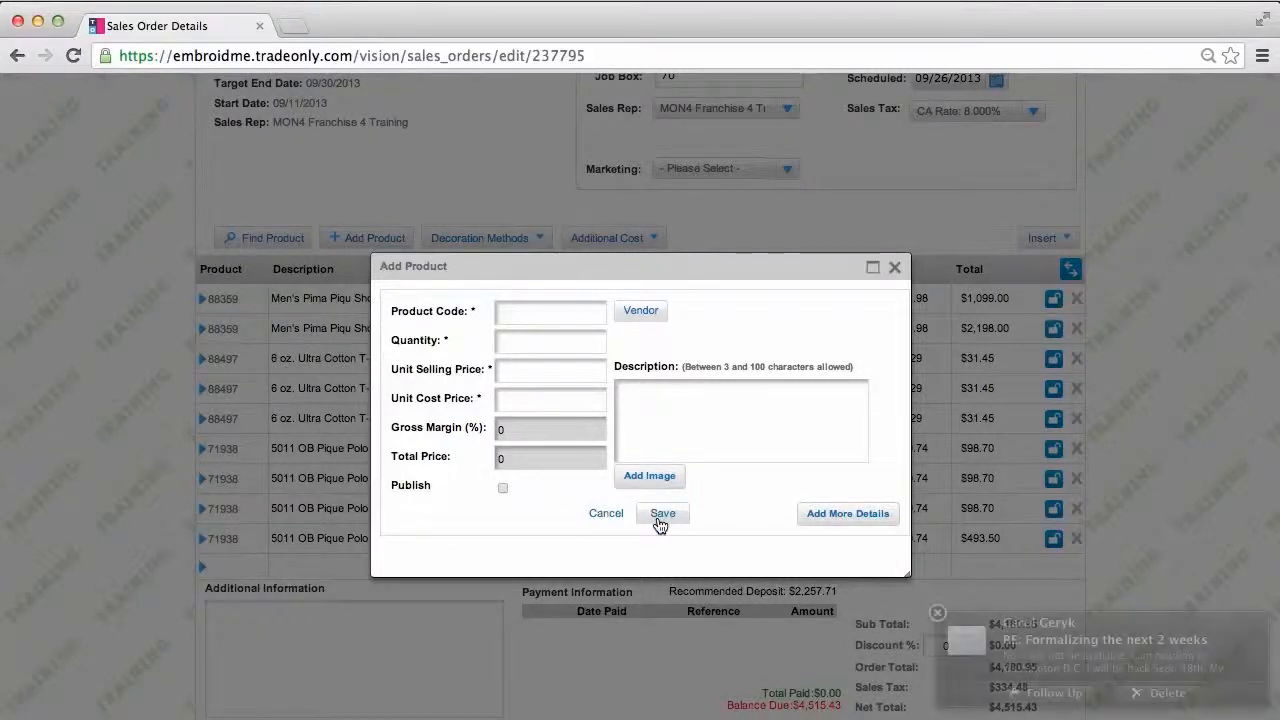
pyautogui.click(935, 611)
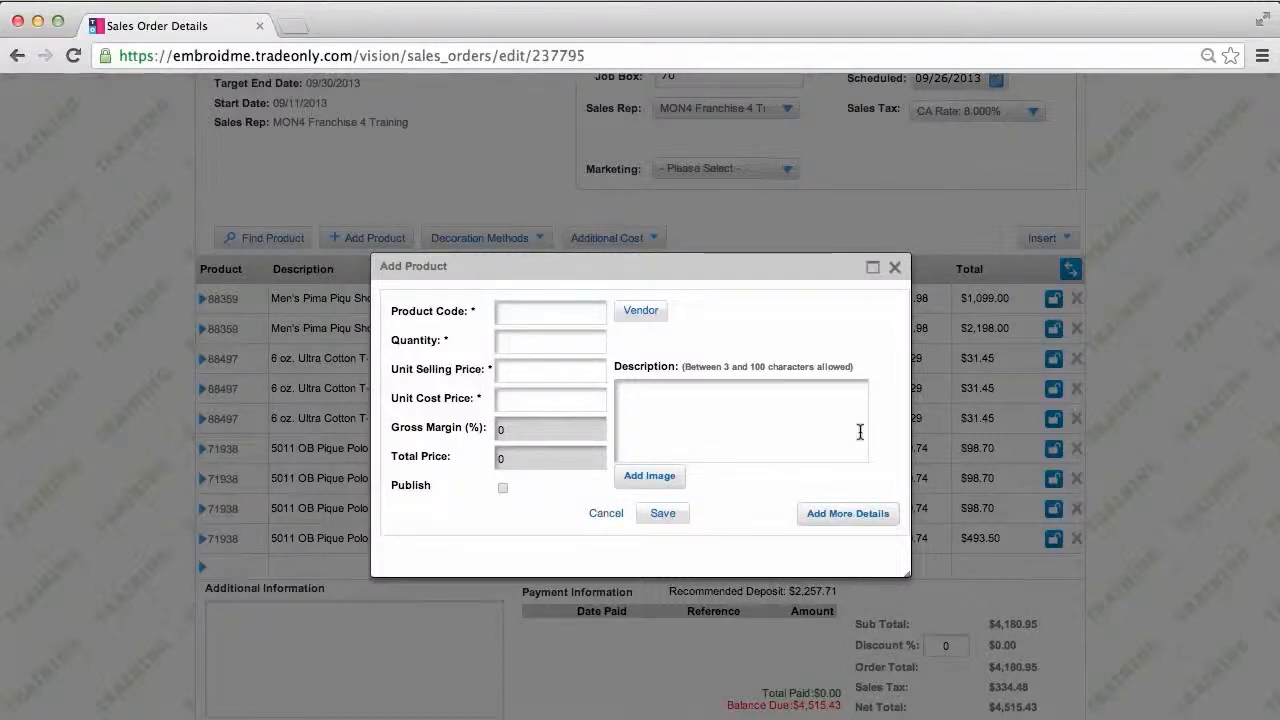
pyautogui.click(895, 268)
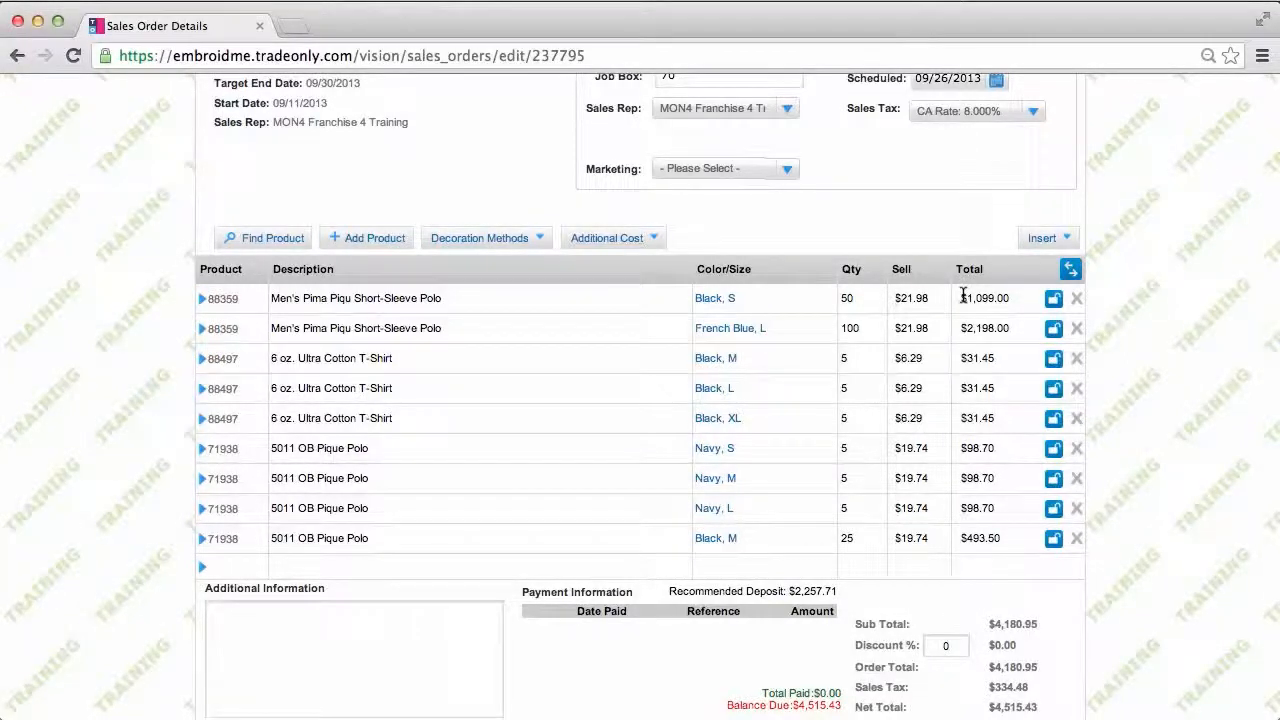
# Step: Set the first polo line's GM% to 60, pricing Black S at $27.47 ($1,373.50)
pyautogui.click(1071, 271)
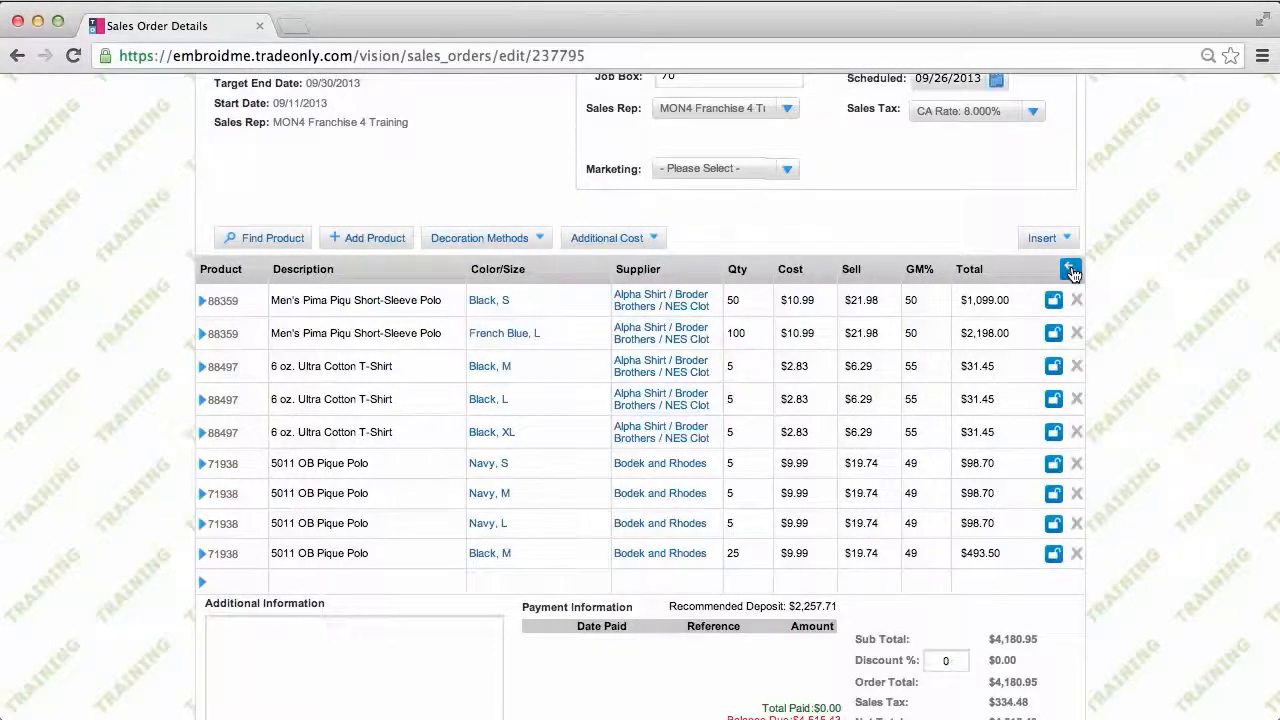
pyautogui.click(612, 238)
pyautogui.click(921, 299)
pyautogui.write('6')
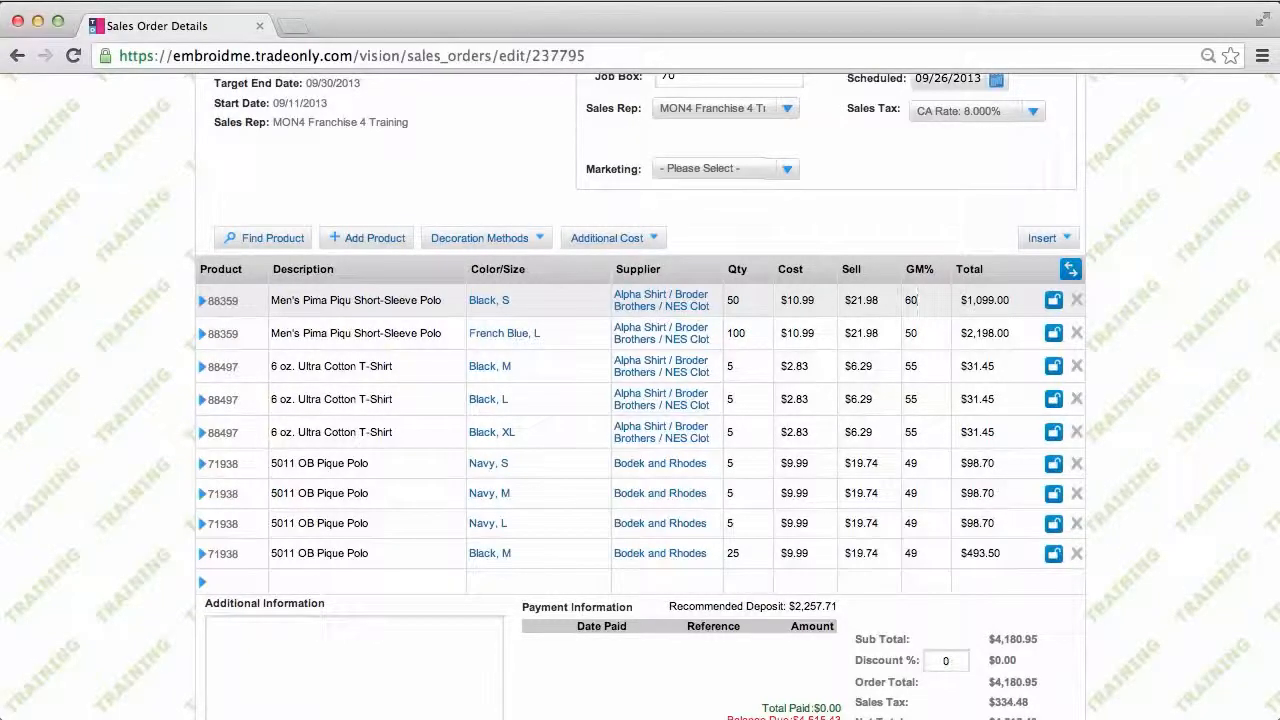
pyautogui.press('Tab')
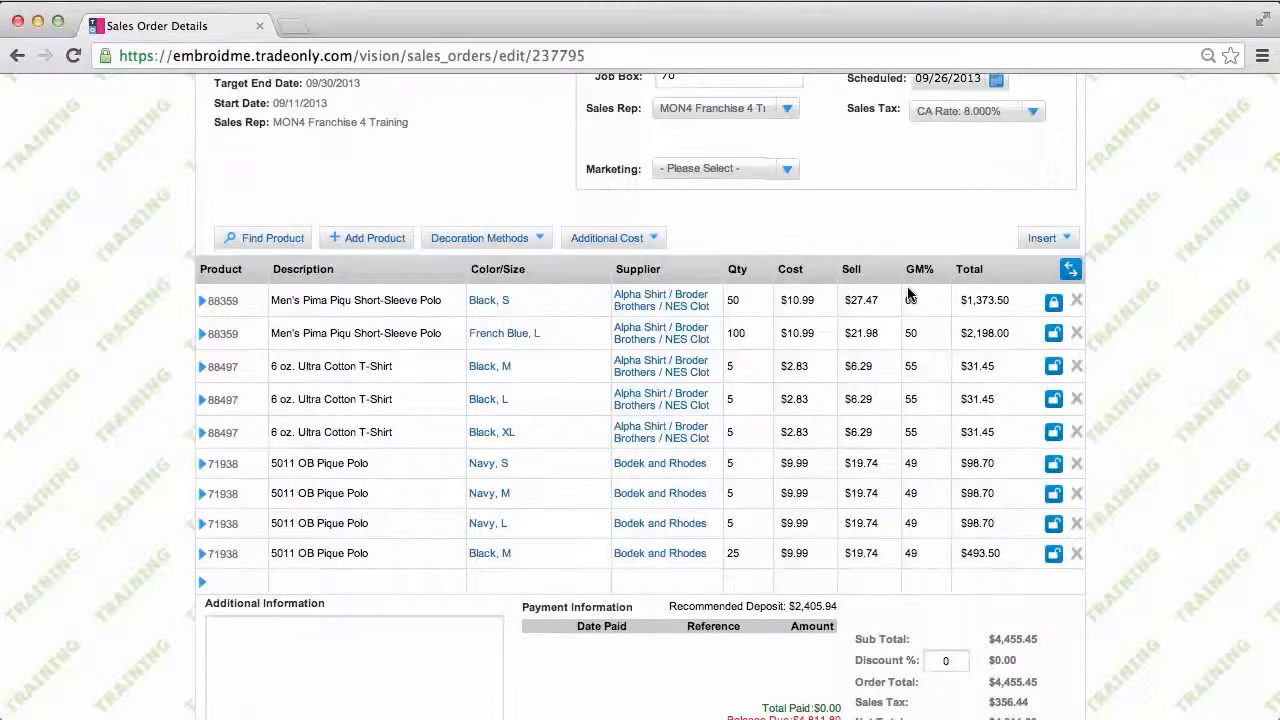
pyautogui.click(1070, 271)
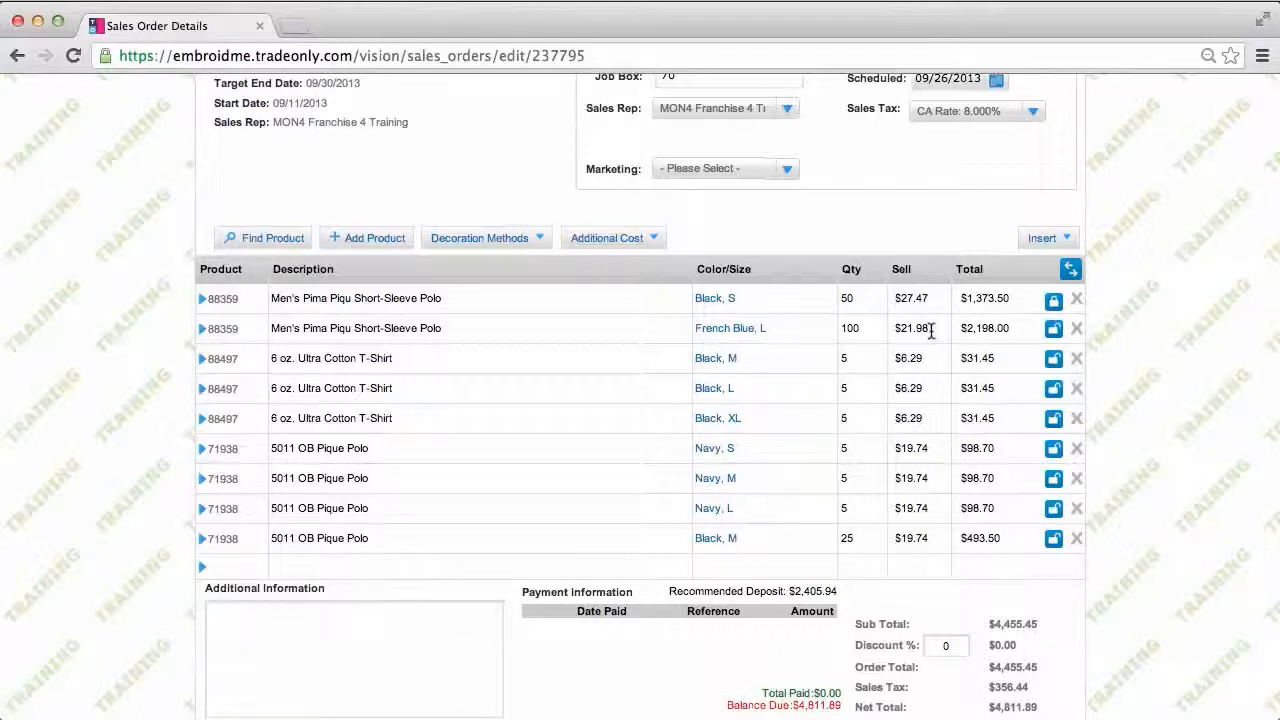
# Step: Set the French Blue L polo's sell price to $25.00 and expand the Black S line 88359
pyautogui.moveTo(929, 330); pyautogui.dragTo(896, 329)
pyautogui.write('2')
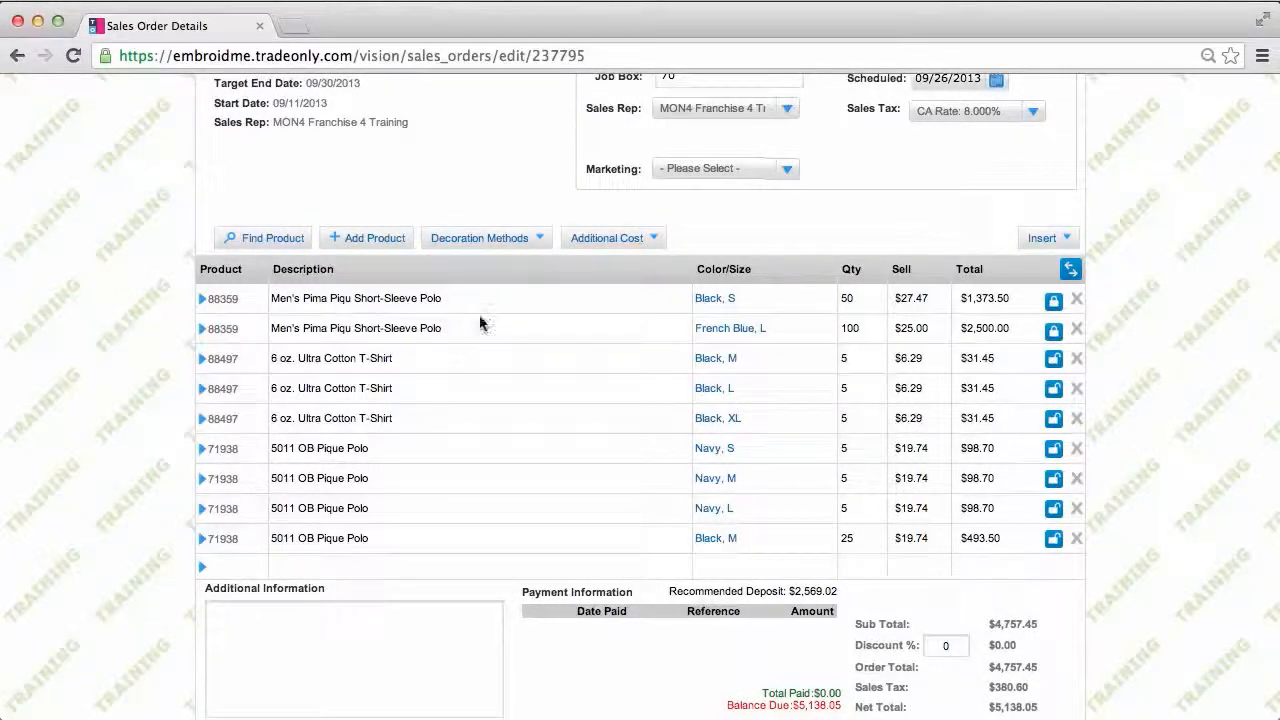
pyautogui.click(203, 302)
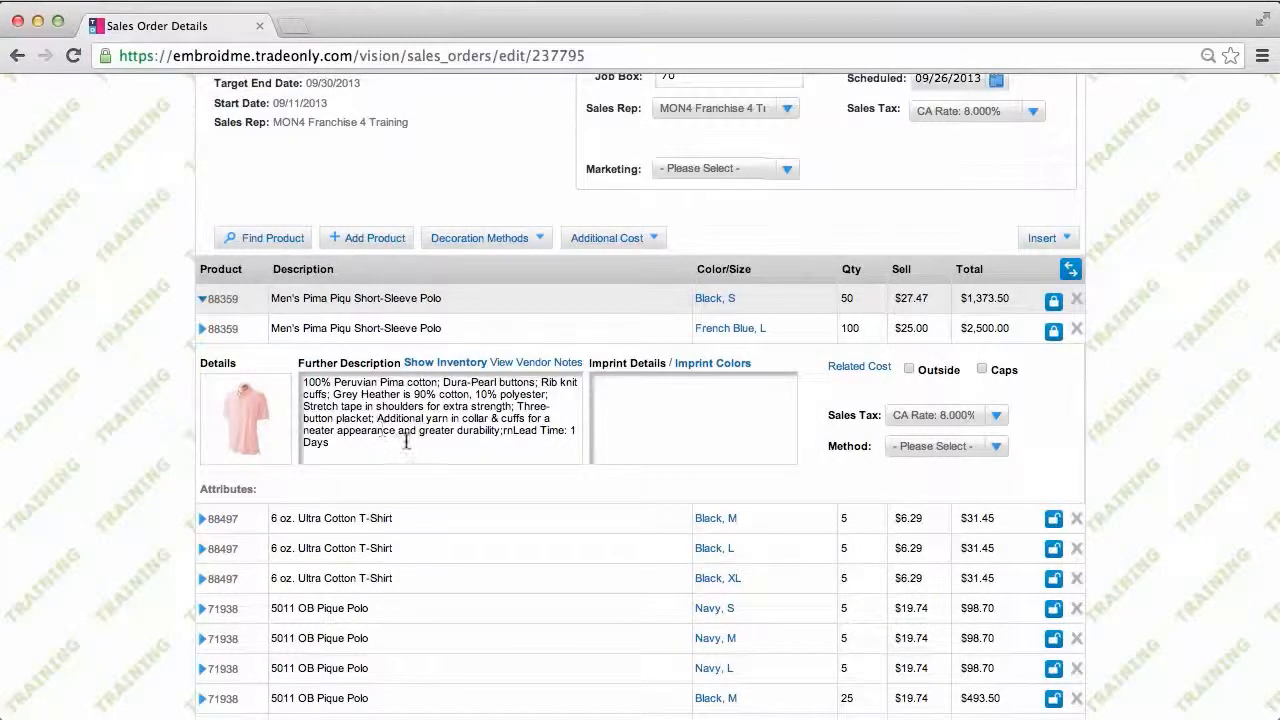
# Step: Check the Pima polo's inventory levels for Black, then close the Inventory Levels window
pyautogui.click(466, 369)
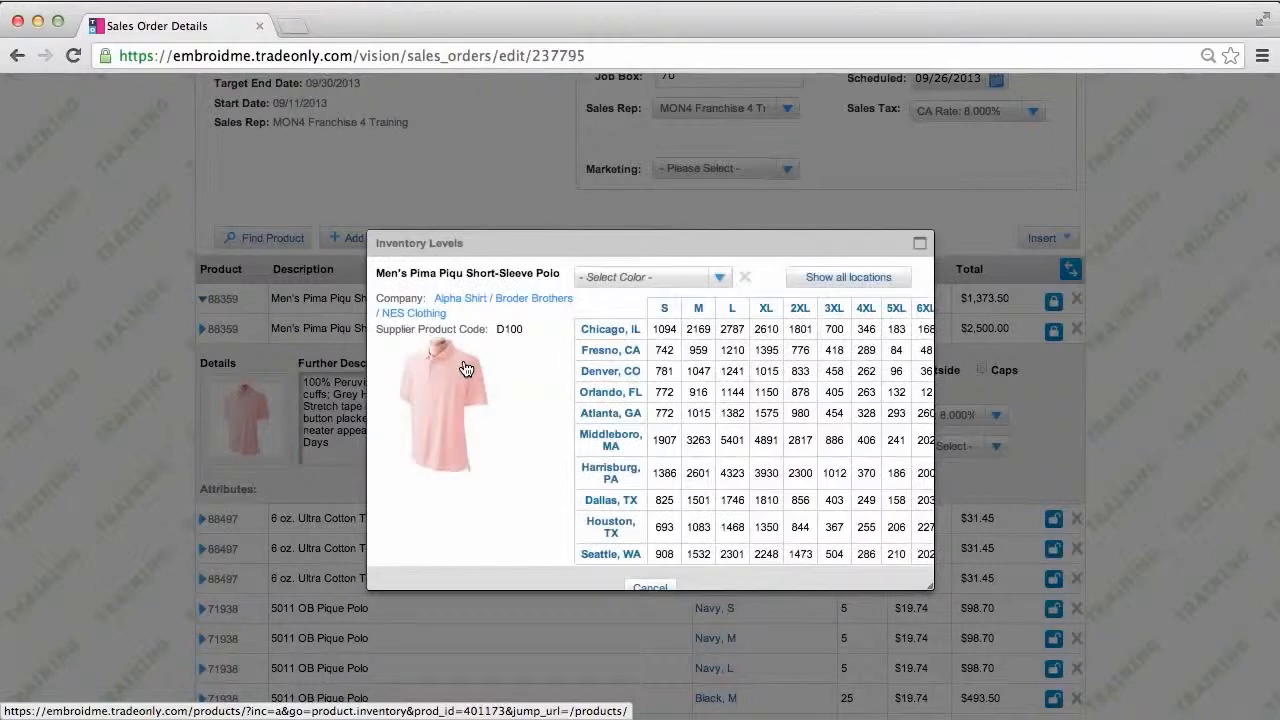
pyautogui.click(720, 277)
pyautogui.click(606, 324)
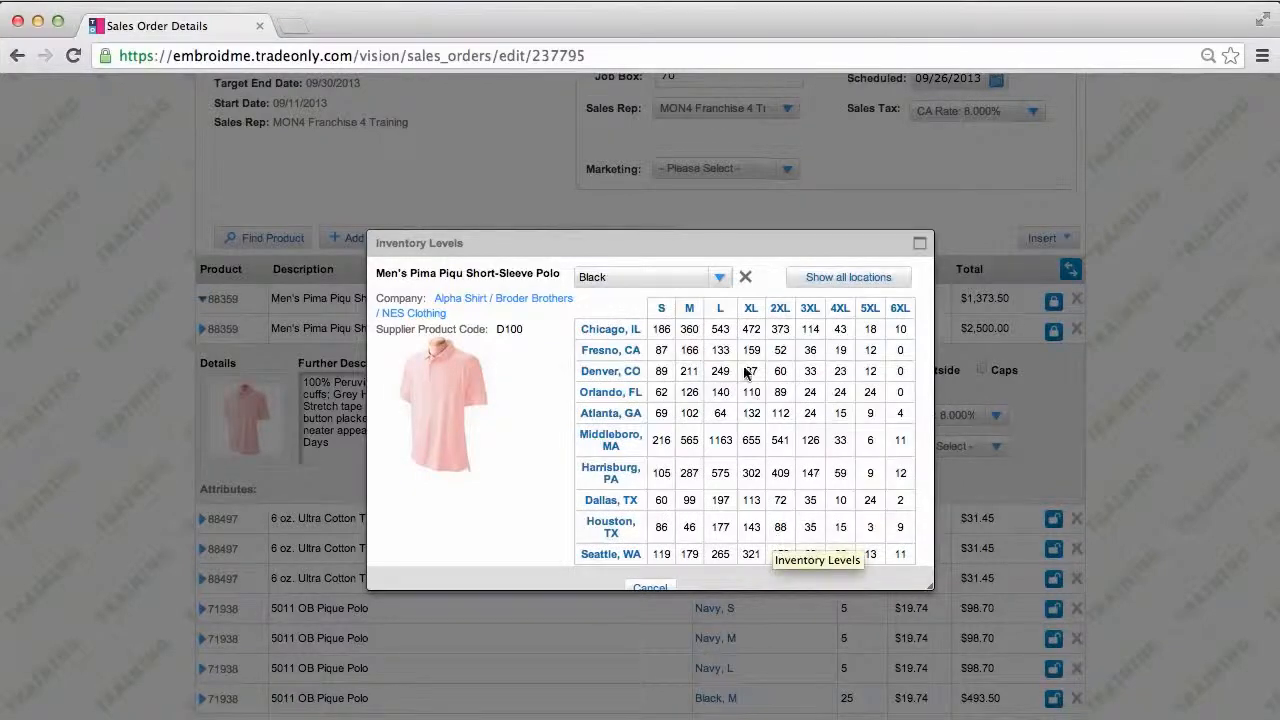
pyautogui.click(648, 587)
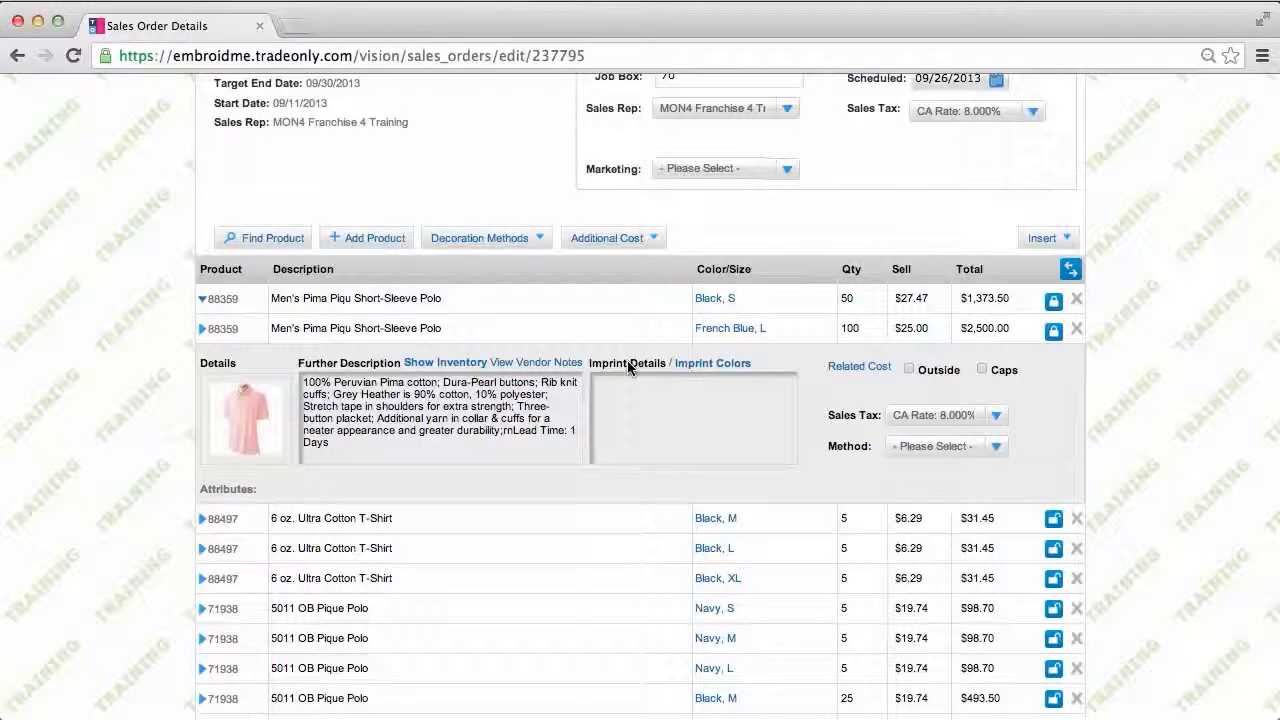
# Step: Give the polo the imprint details 'front left chest' and set its decoration method to Screen
pyautogui.click(607, 383)
pyautogui.write('front left chest')
pyautogui.click(712, 366)
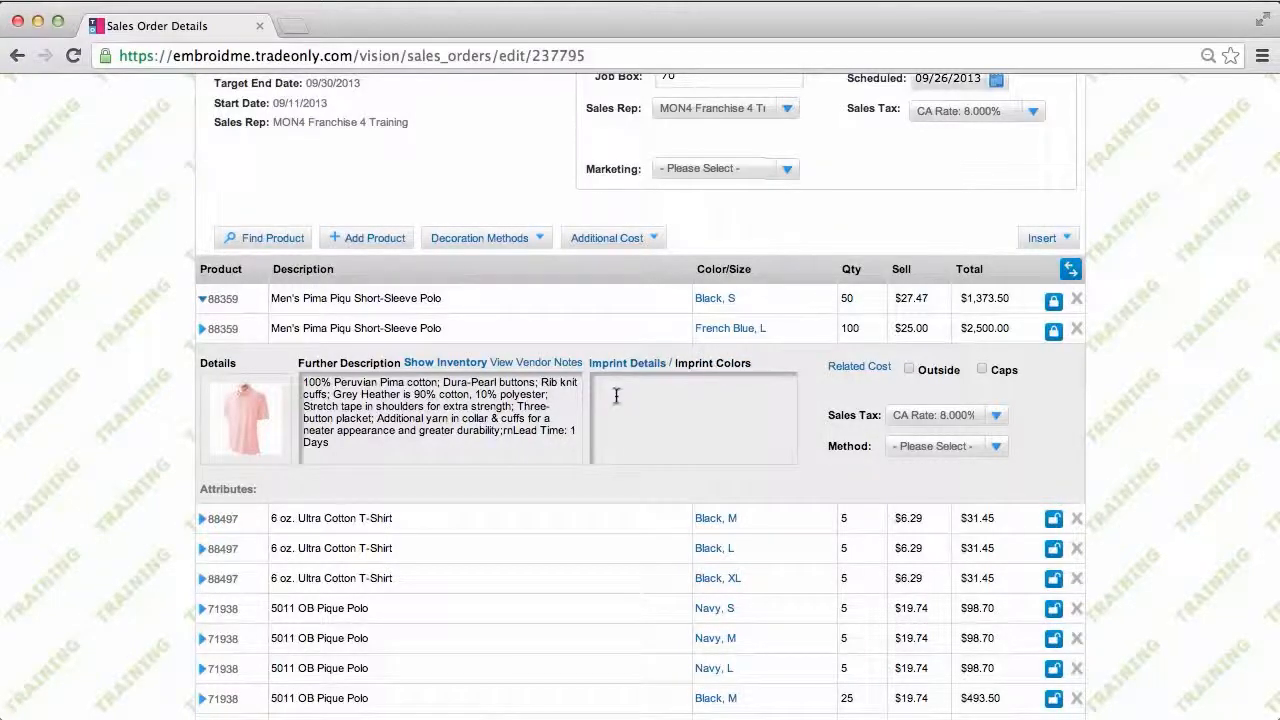
pyautogui.click(996, 448)
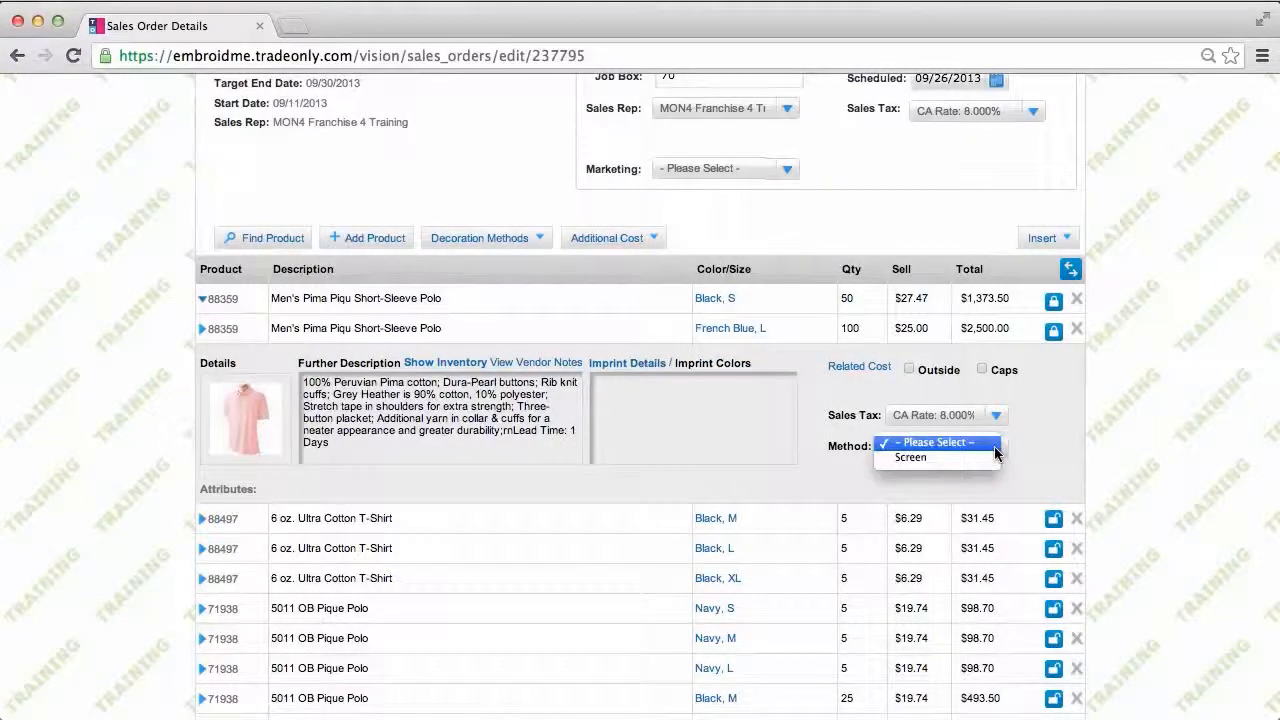
pyautogui.click(919, 458)
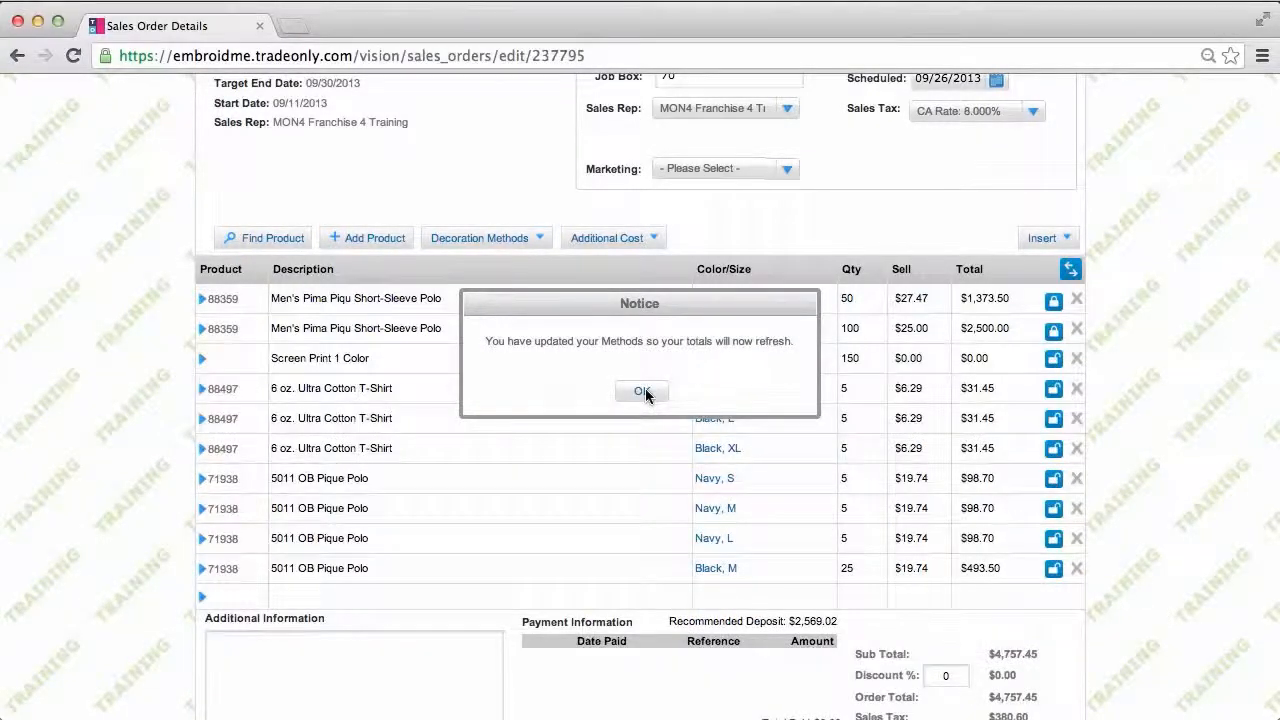
pyautogui.click(642, 391)
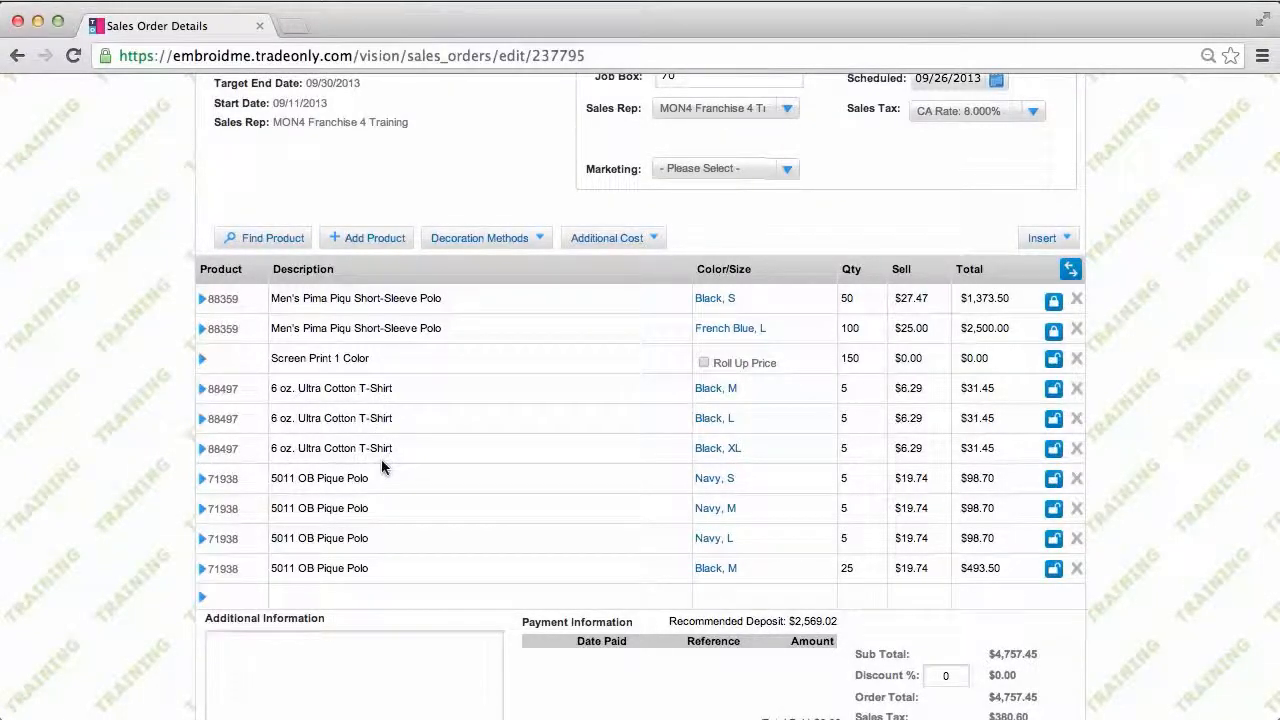
# Step: Insert a separator line and move it under the Screen Print 1 Color line
pyautogui.click(1040, 240)
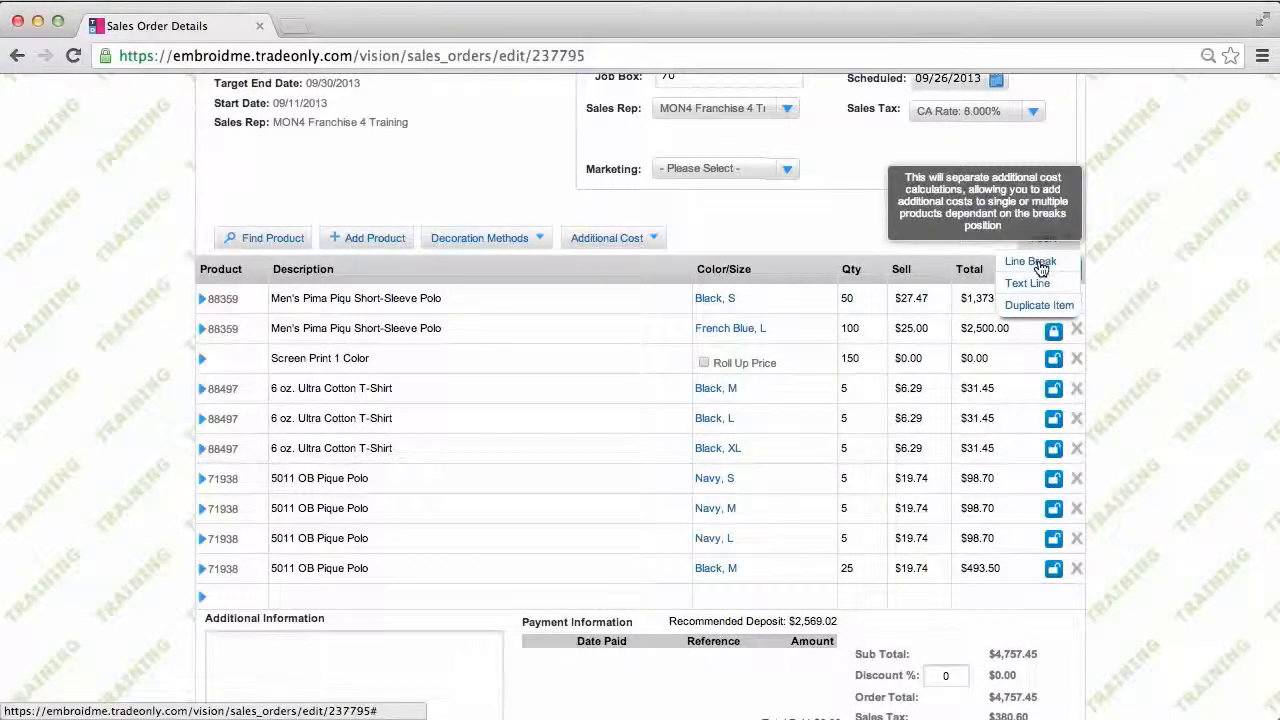
pyautogui.click(1040, 264)
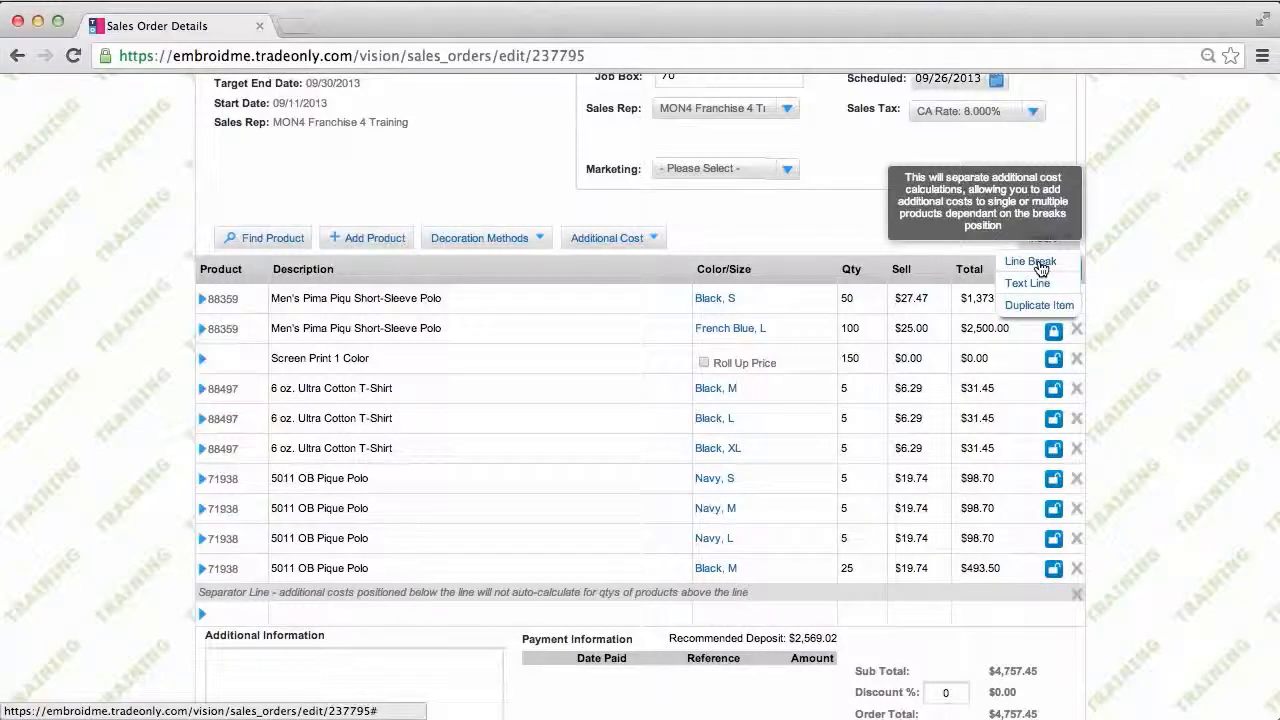
pyautogui.rightClick(779, 592)
pyautogui.press('Escape')
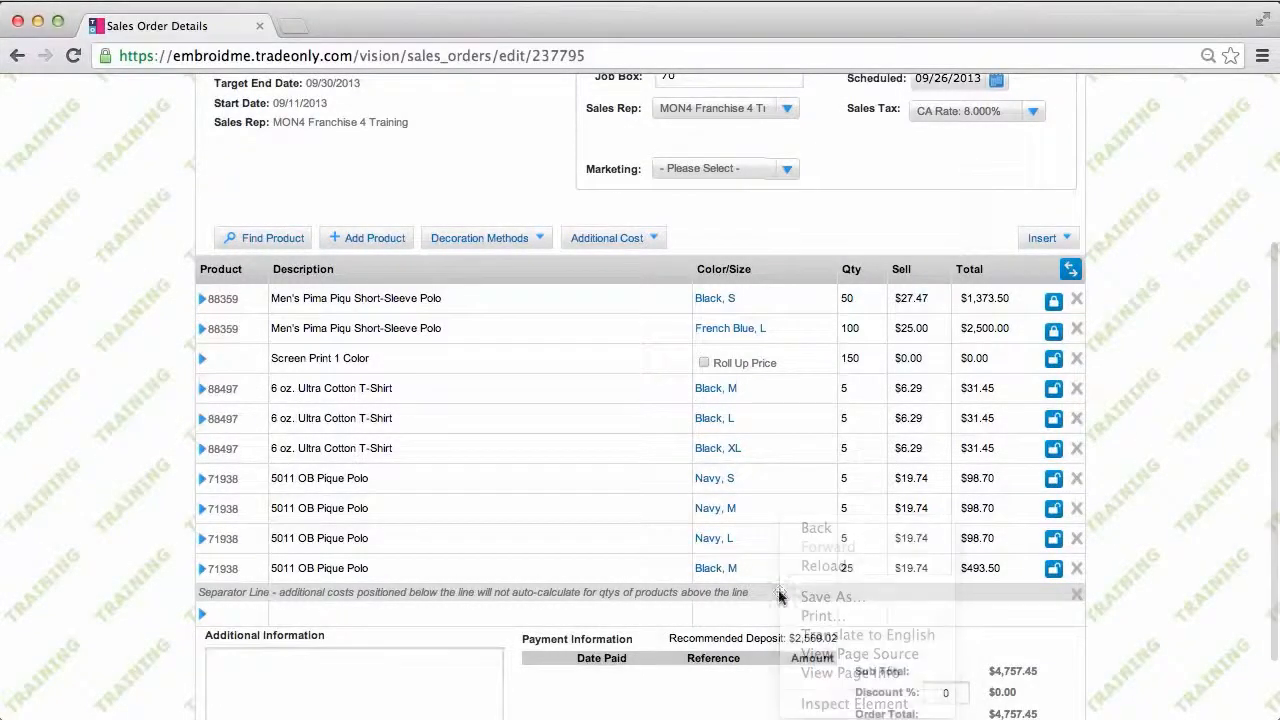
pyautogui.moveTo(778, 590); pyautogui.dragTo(766, 374)
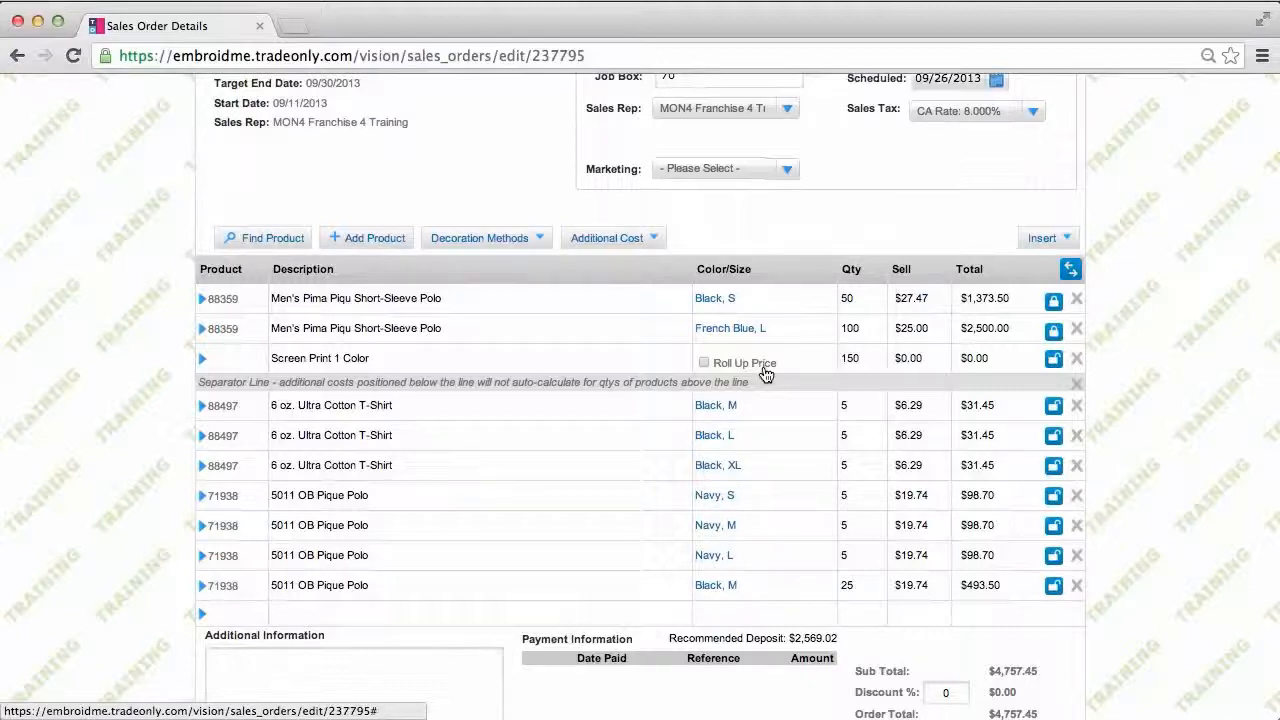
# Step: Insert a second separator line and place it below the Black XL T-shirt row
pyautogui.click(1050, 238)
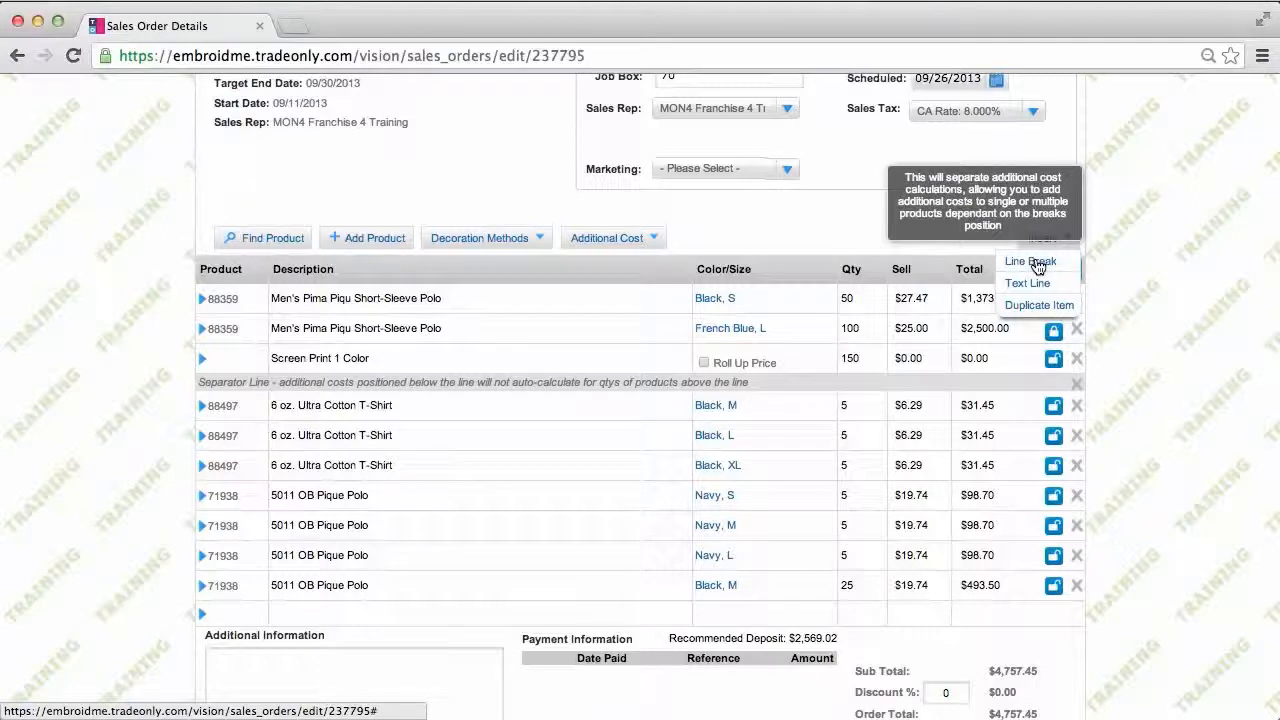
pyautogui.click(1038, 264)
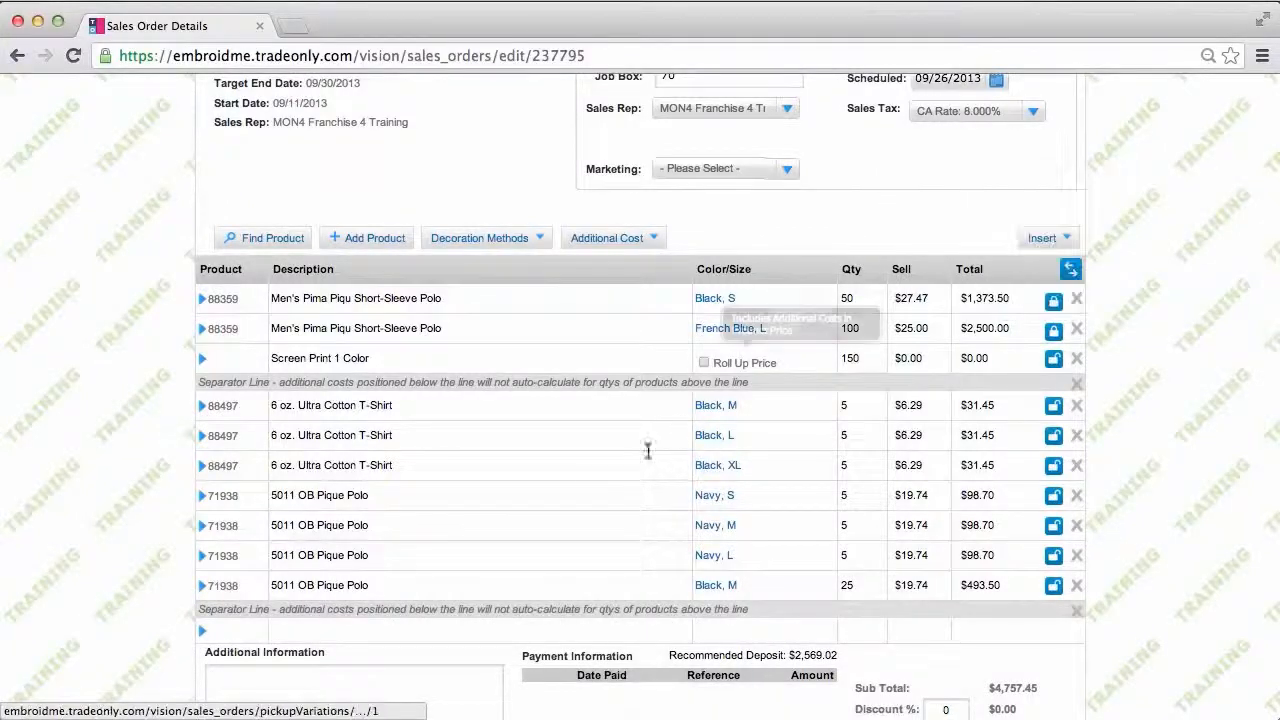
pyautogui.moveTo(578, 607); pyautogui.dragTo(572, 476)
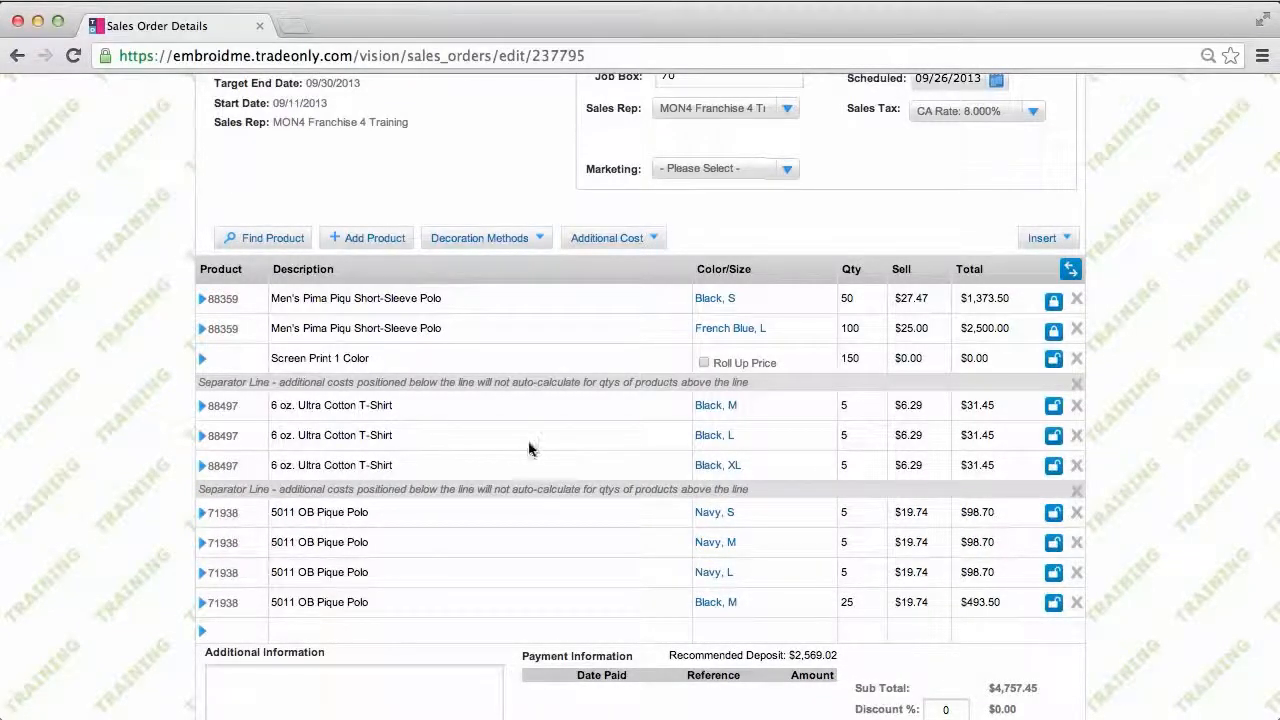
# Step: Expand the Black M T-shirt line and delete the unwanted part of its description
pyautogui.click(202, 410)
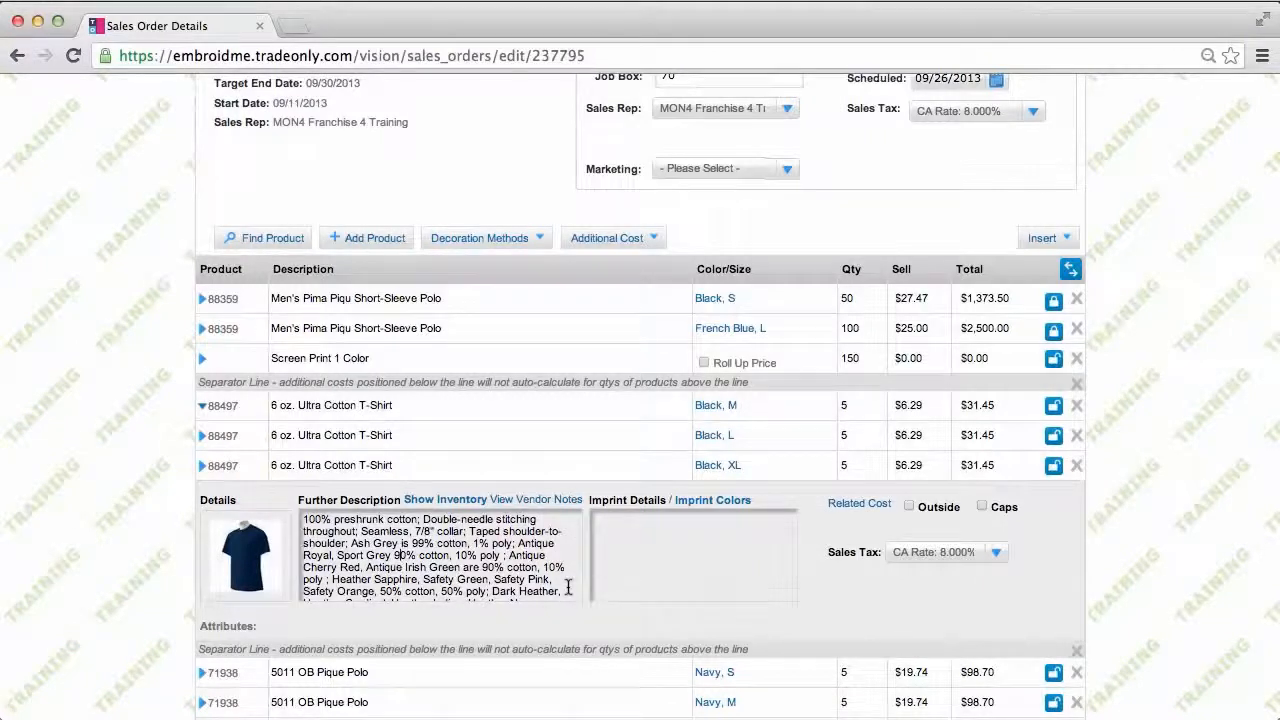
pyautogui.moveTo(566, 589); pyautogui.dragTo(420, 519)
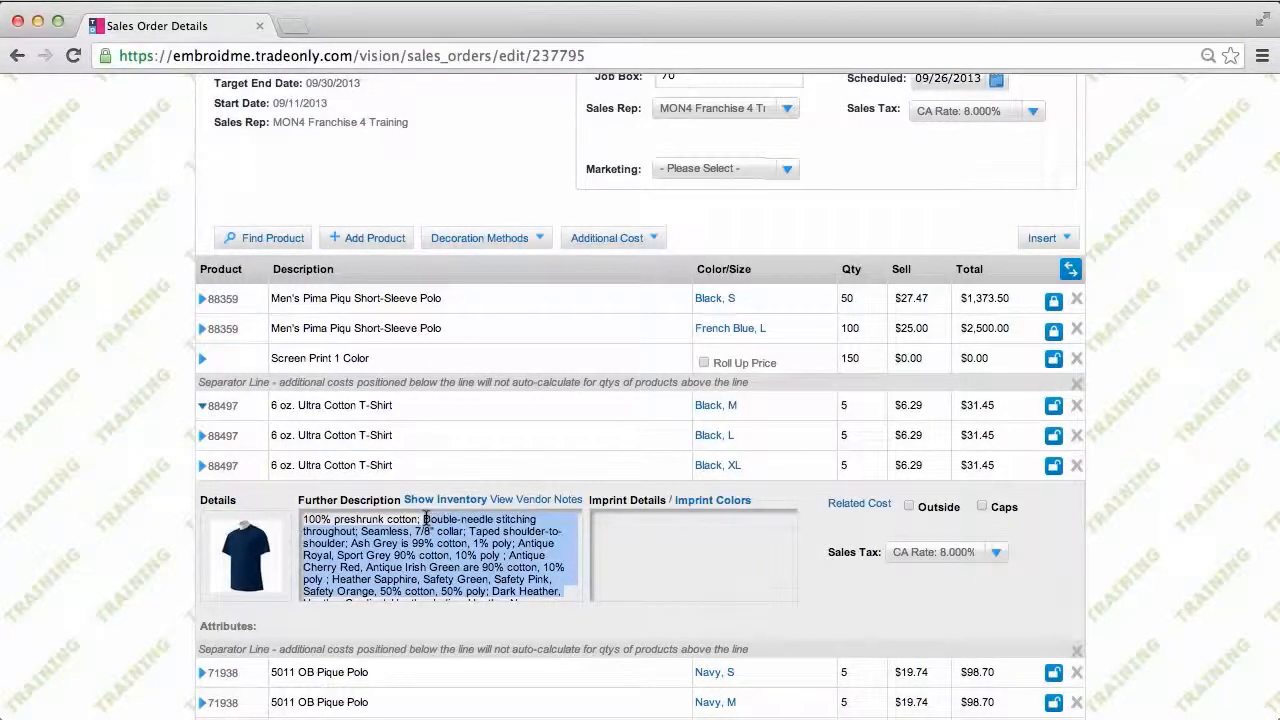
pyautogui.press('BackSpace')
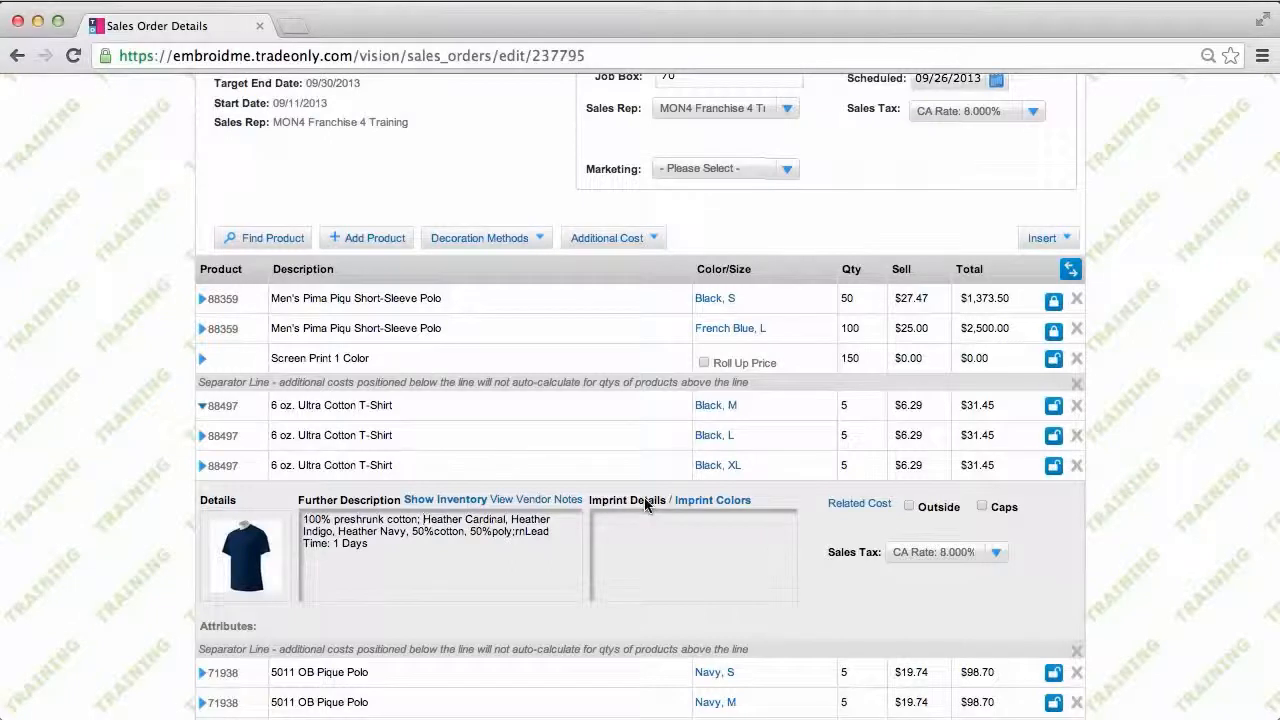
# Step: Give the Black M T-shirt Front Center imprint details and Red and Black imprint colours
pyautogui.click(622, 522)
pyautogui.write('Fiont Center')
pyautogui.click(726, 500)
pyautogui.write('Red and ')
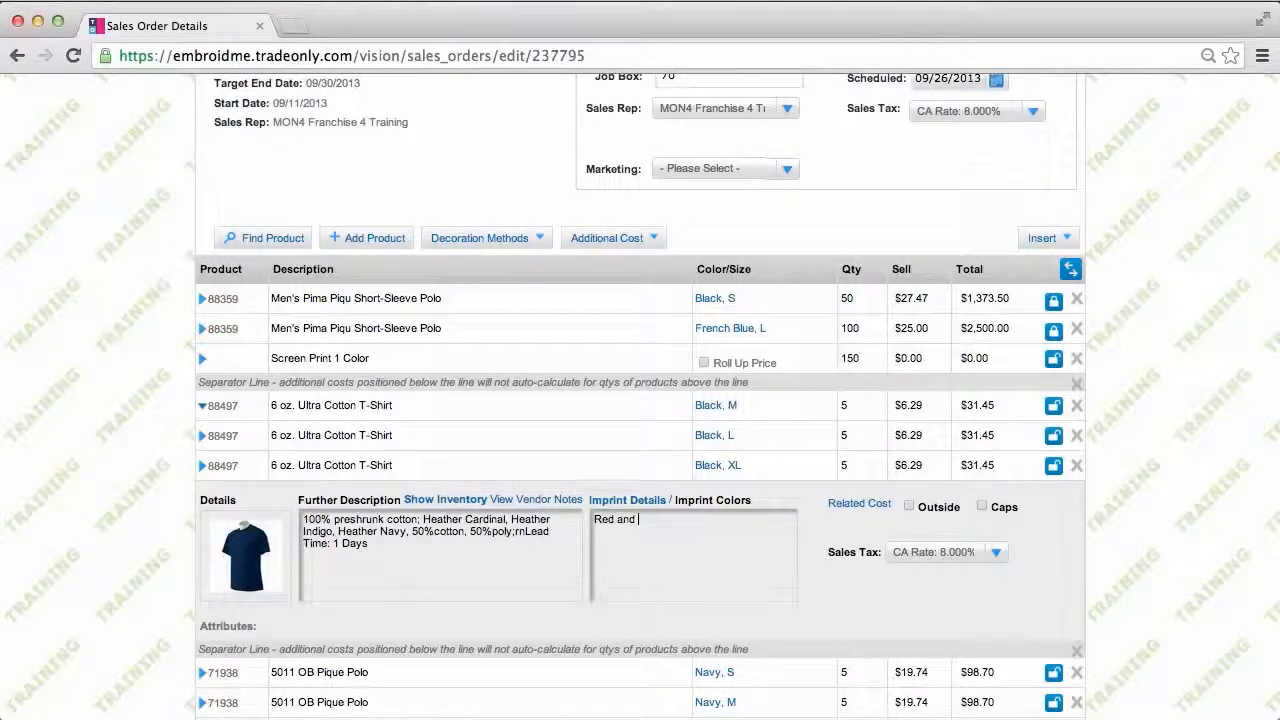
pyautogui.write('Black')
pyautogui.click(203, 407)
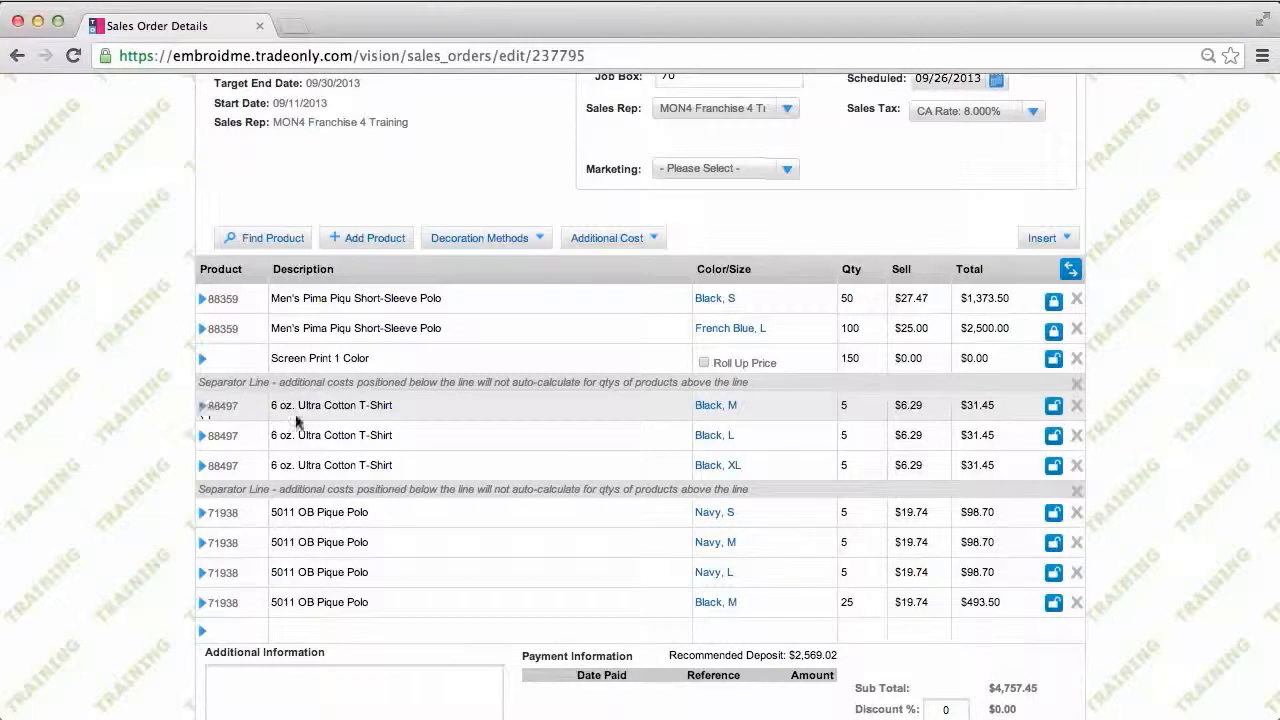
# Step: Add a Sharpies Printing screen charge with 2 colours at 1 Position and save it
pyautogui.click(516, 241)
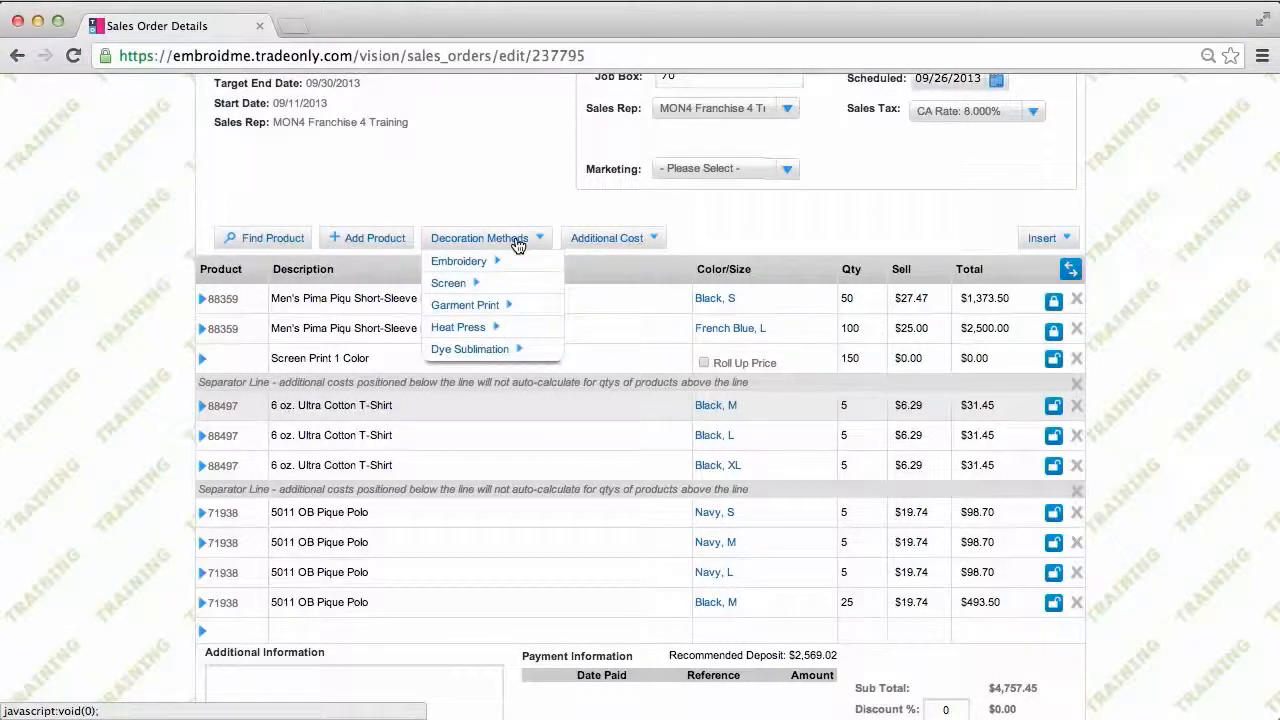
pyautogui.moveTo(486, 264)
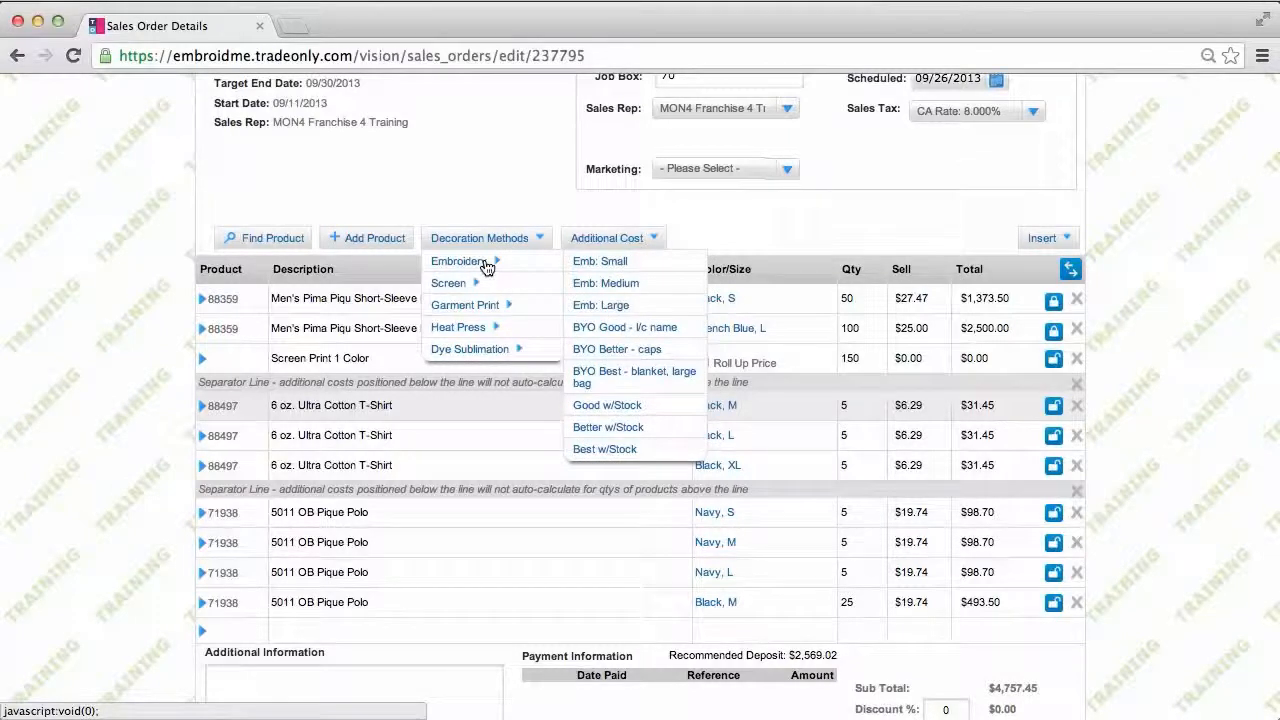
pyautogui.moveTo(455, 287)
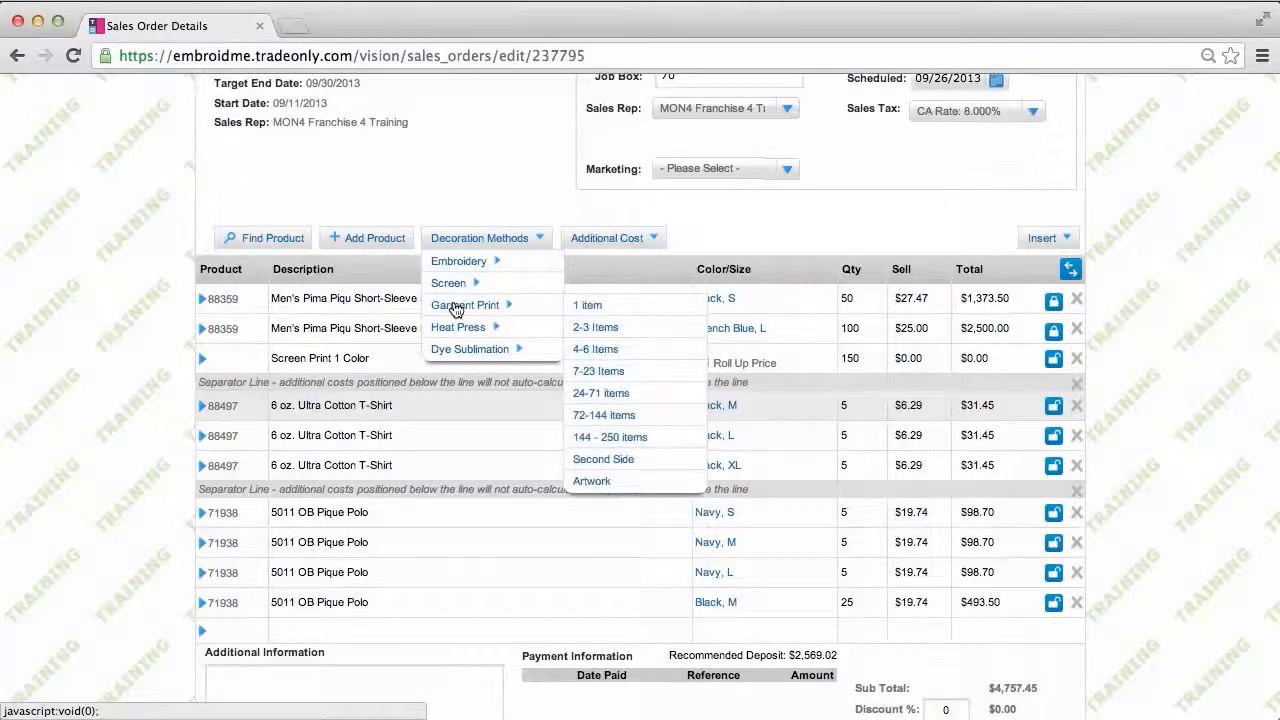
pyautogui.moveTo(459, 331)
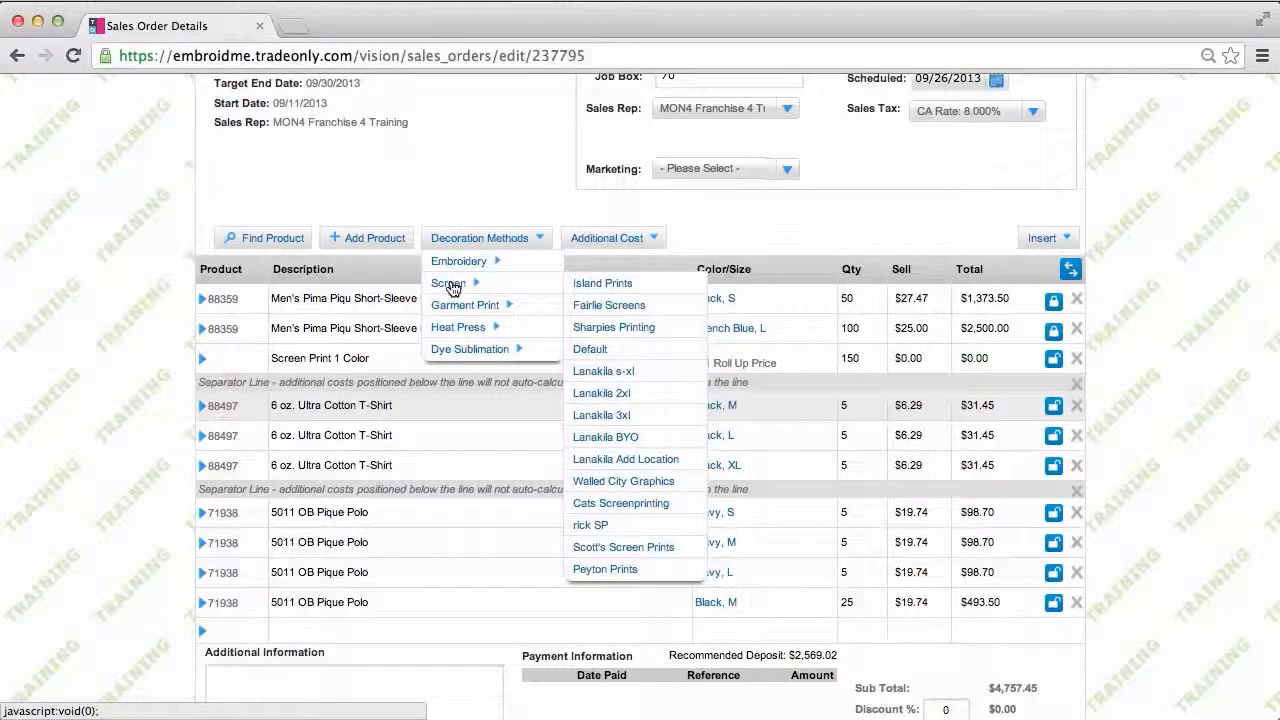
pyautogui.click(612, 328)
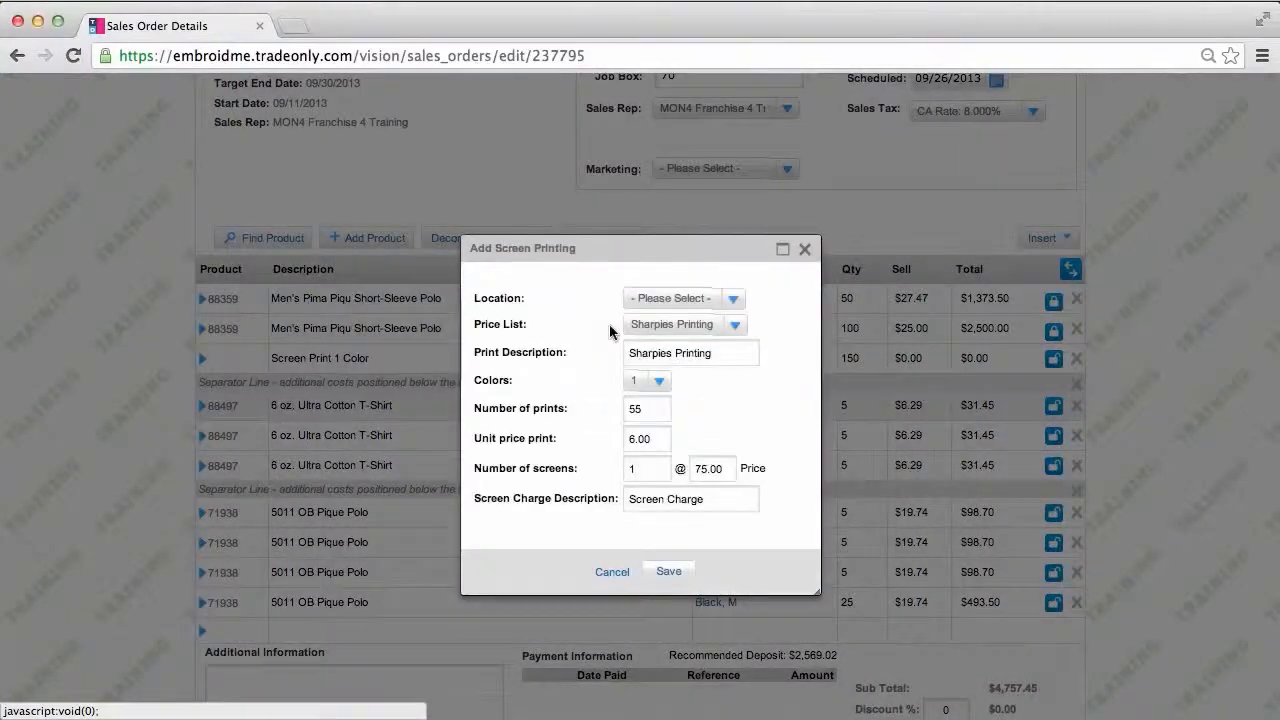
pyautogui.click(657, 381)
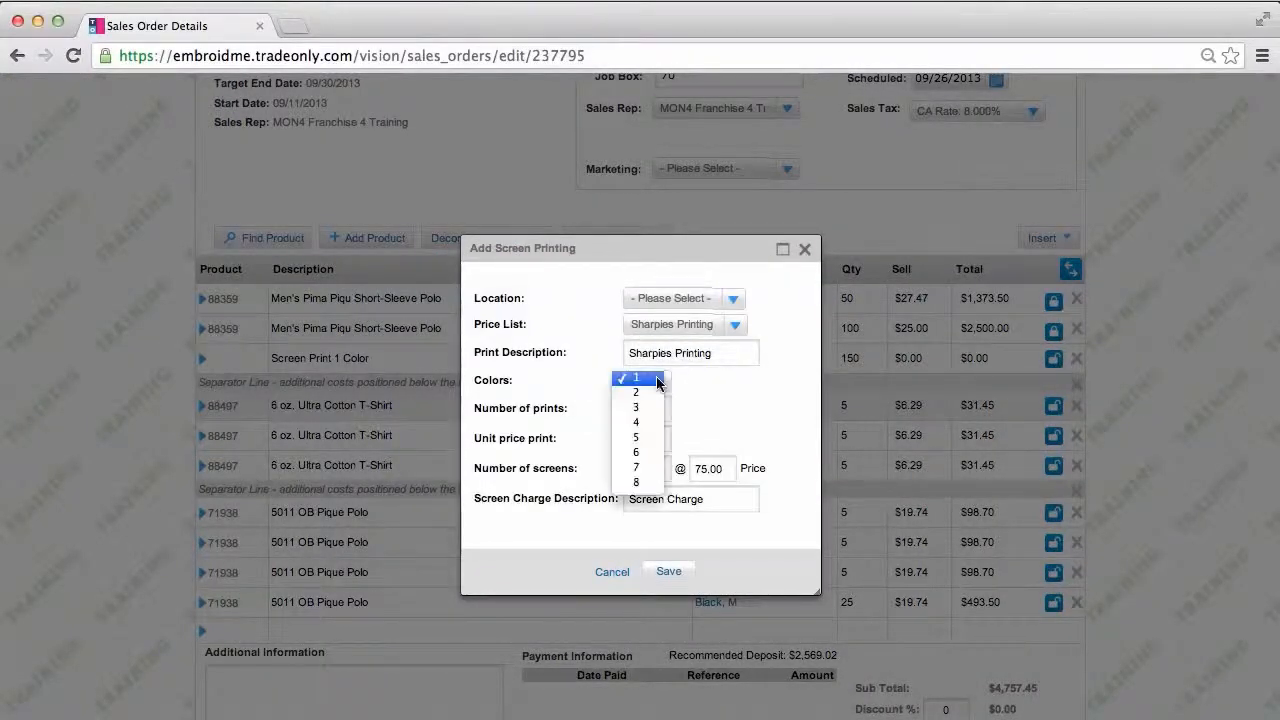
pyautogui.click(650, 395)
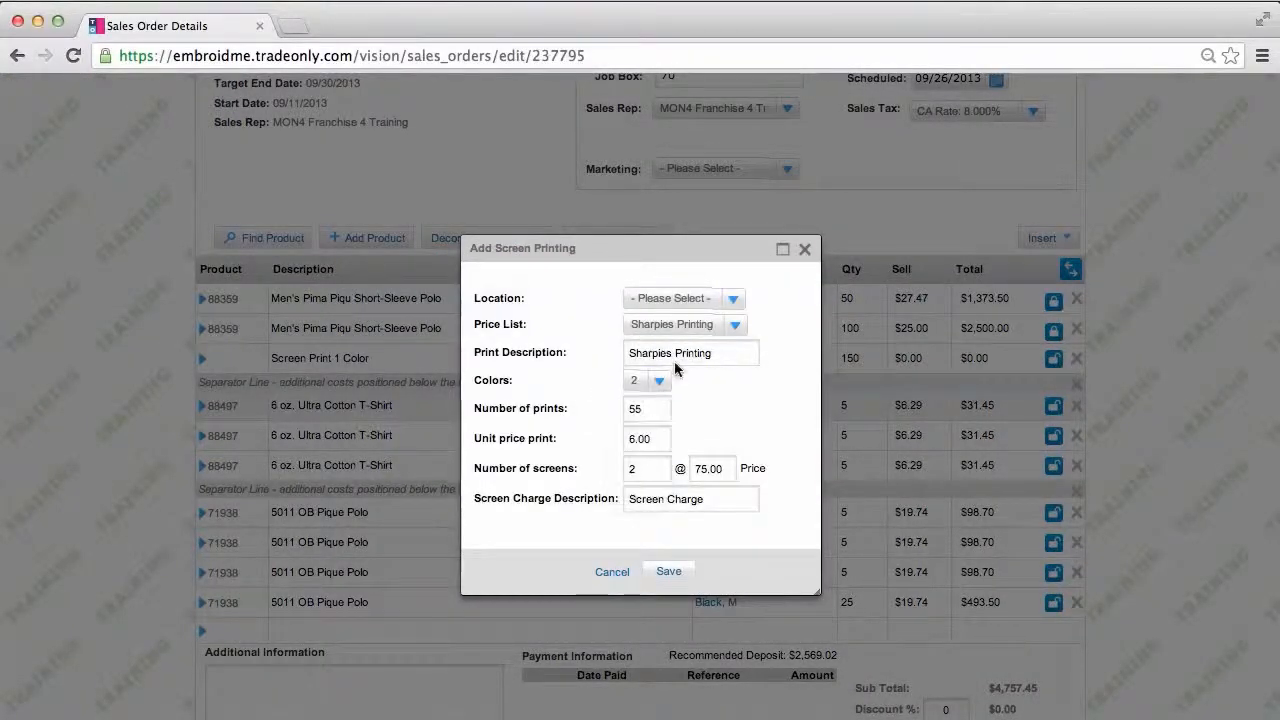
pyautogui.click(733, 300)
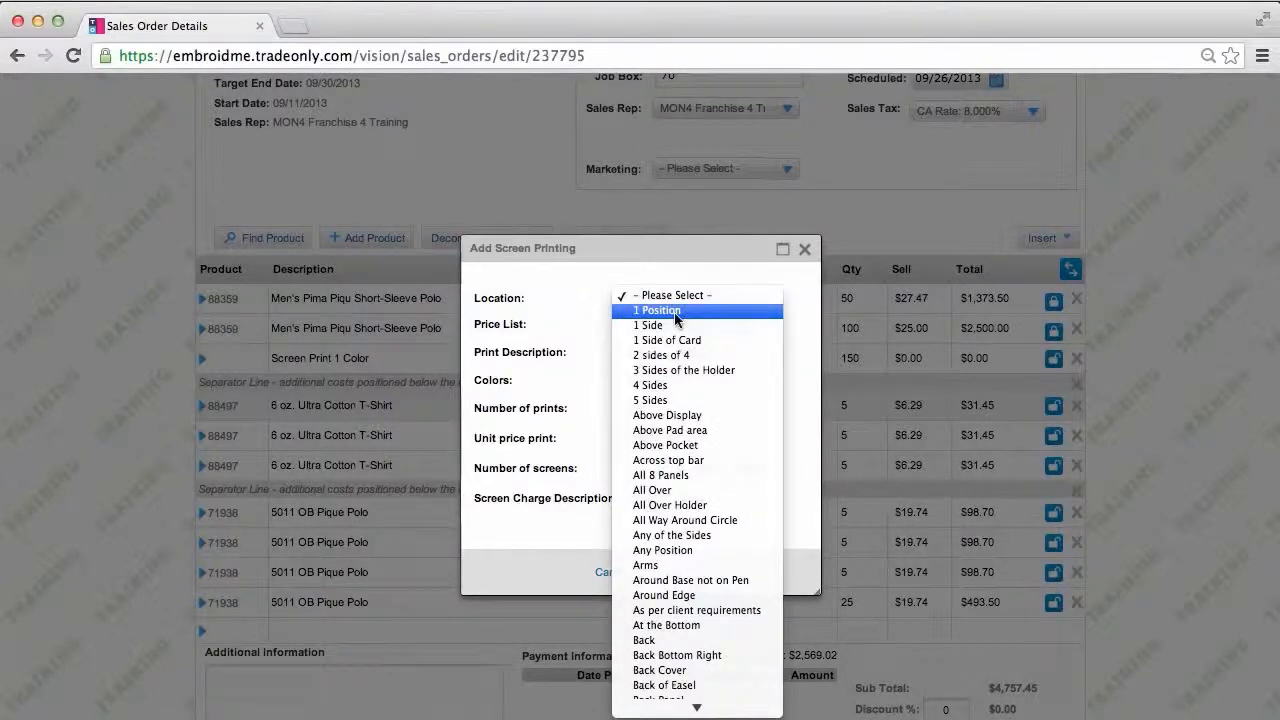
pyautogui.click(676, 313)
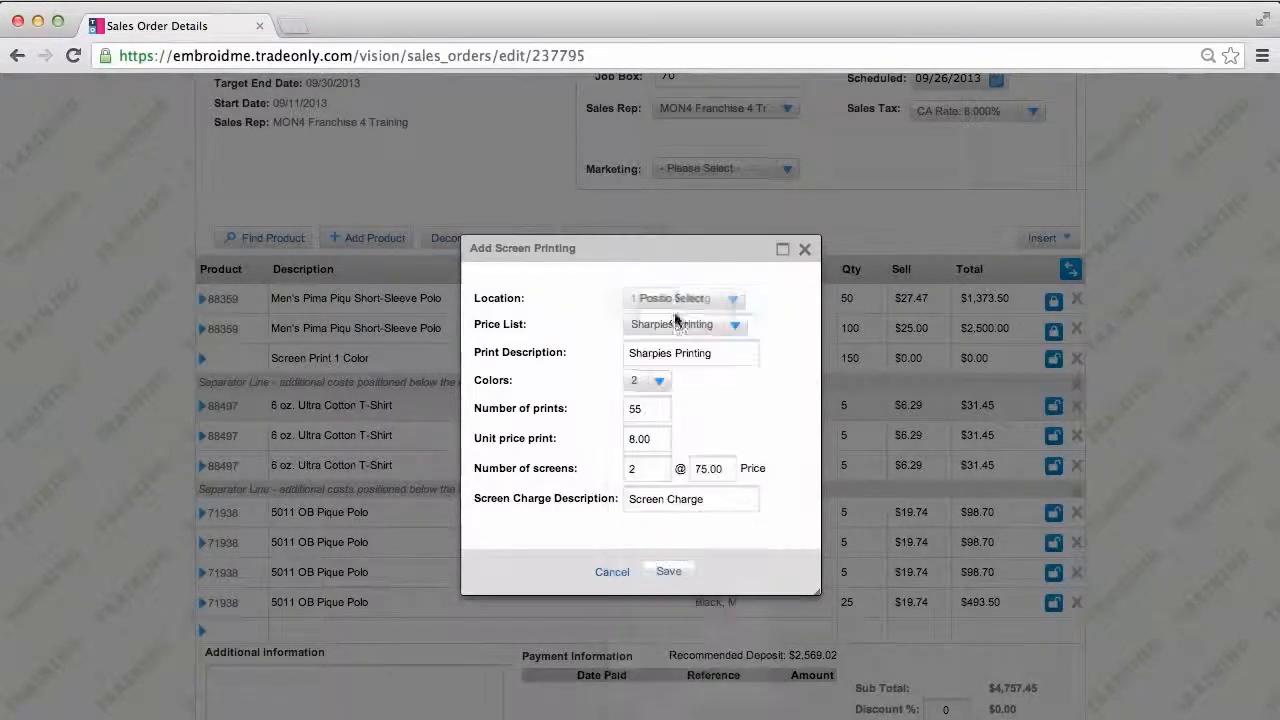
pyautogui.click(669, 574)
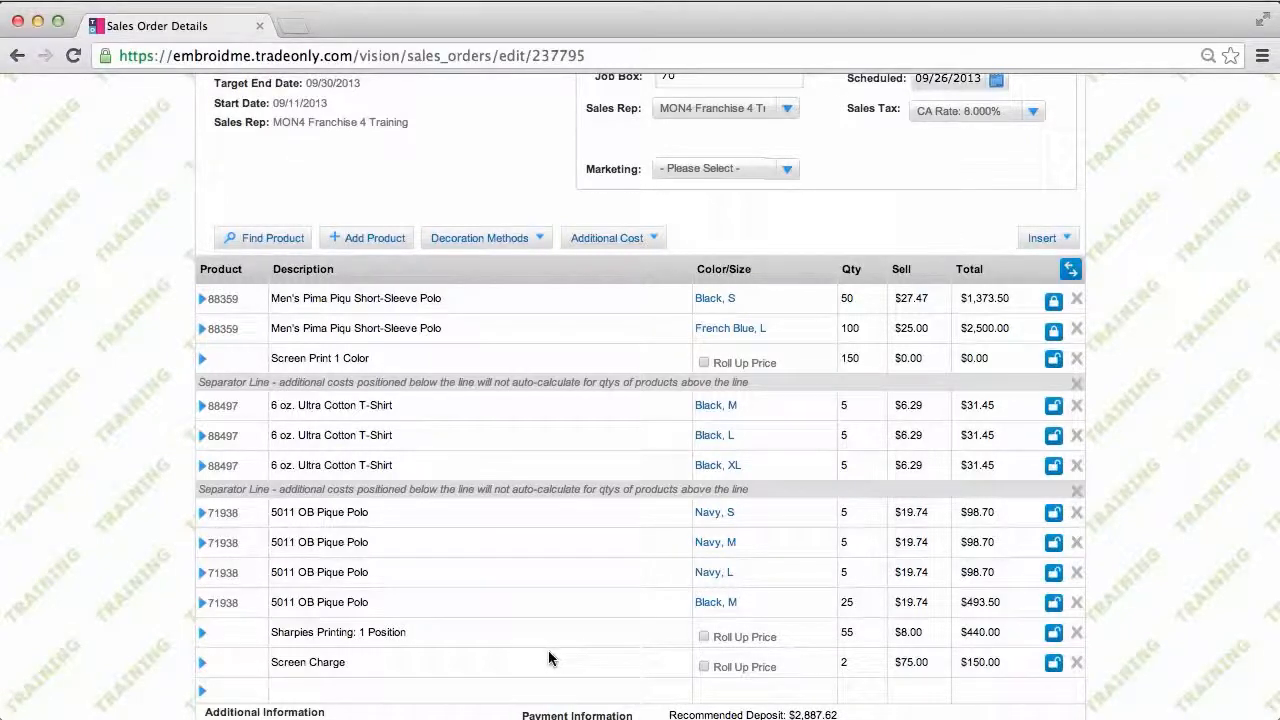
# Step: Move the Sharpies Printing and Screen Charge rows up beneath the T-shirt rows
pyautogui.rightClick(205, 636)
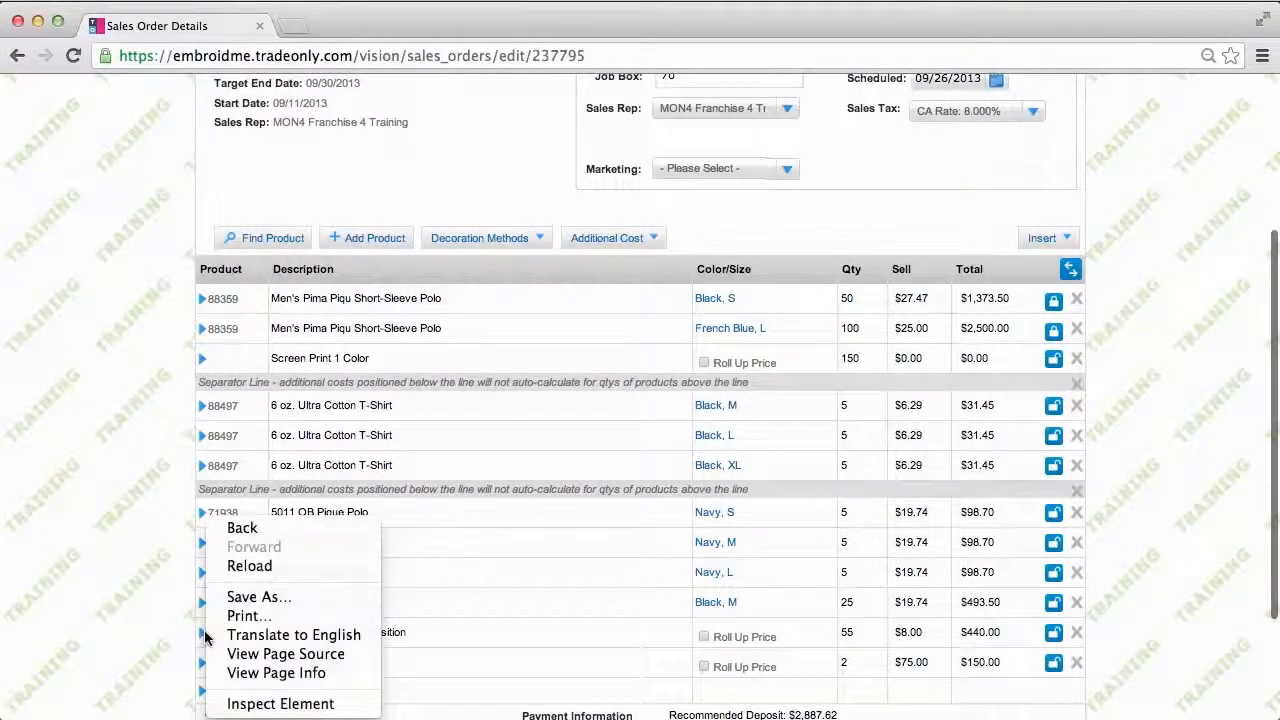
pyautogui.click(204, 636)
pyautogui.rightClick(204, 637)
pyautogui.click(204, 636)
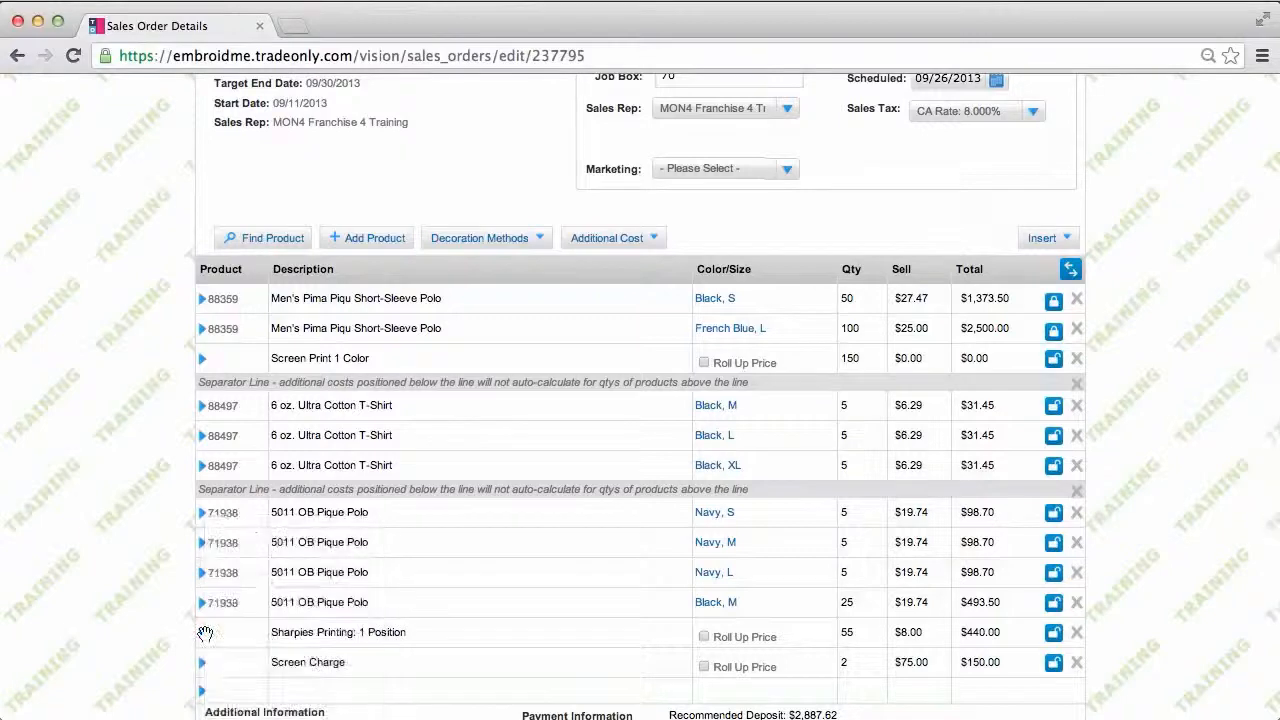
pyautogui.moveTo(204, 634); pyautogui.dragTo(201, 474)
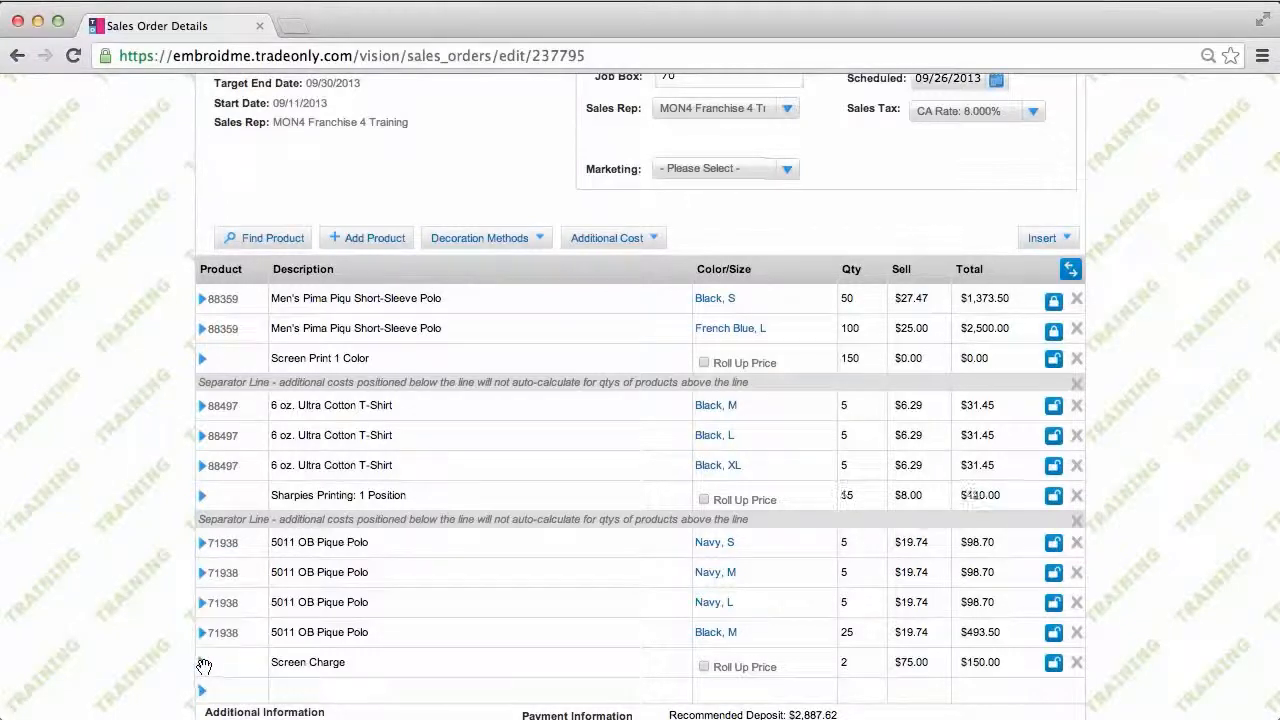
pyautogui.moveTo(203, 666); pyautogui.dragTo(200, 504)
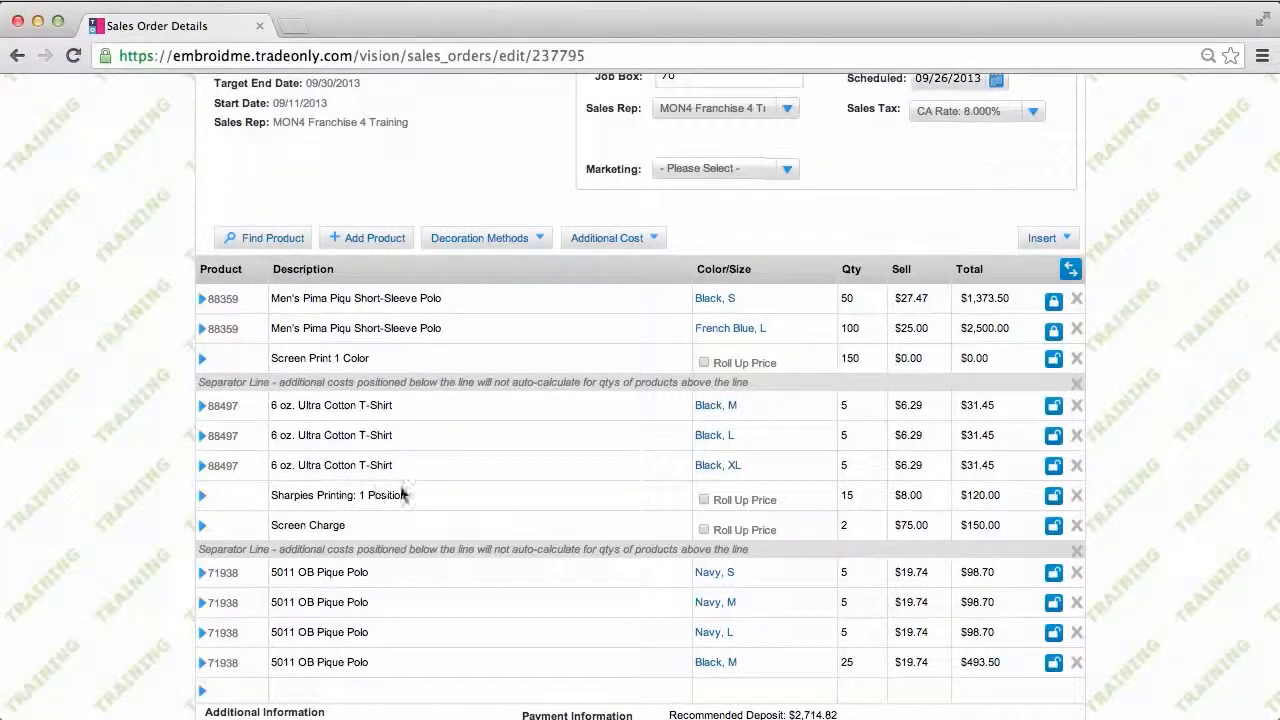
# Step: Roll both charges into the T-shirt prices, making each T-shirt line $24.29
pyautogui.moveTo(742, 500)
pyautogui.click(704, 500)
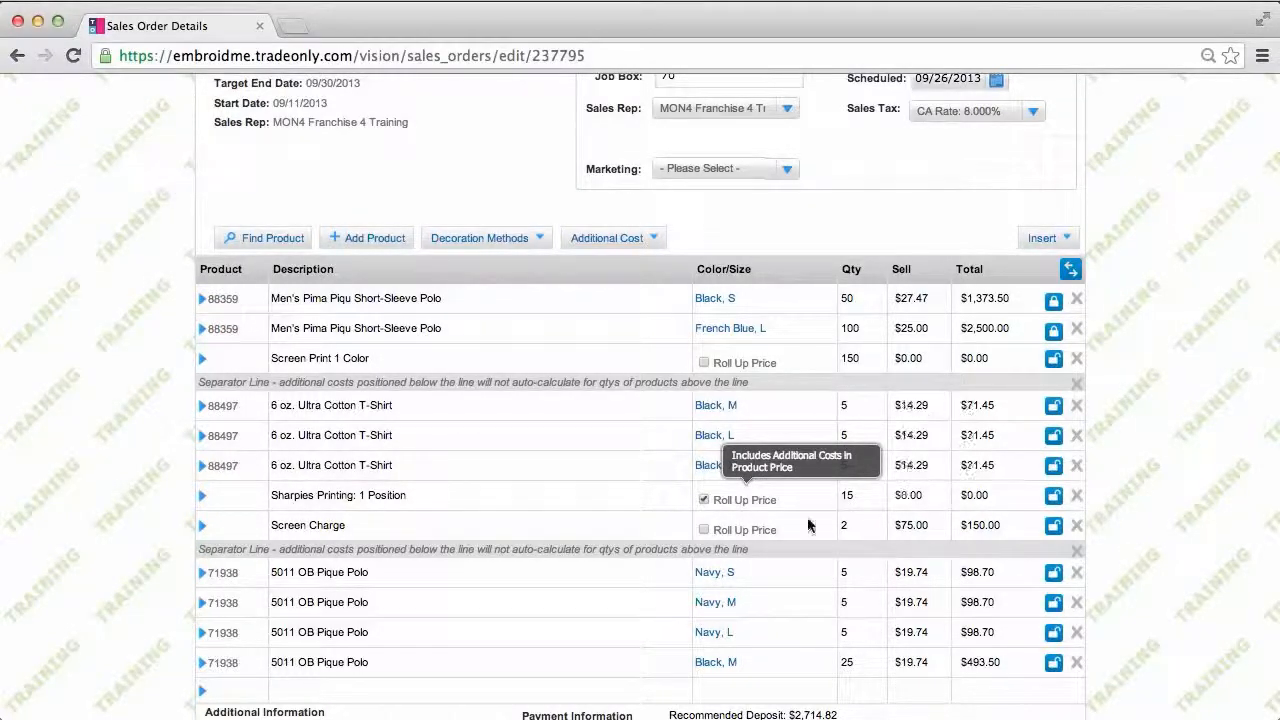
pyautogui.click(703, 531)
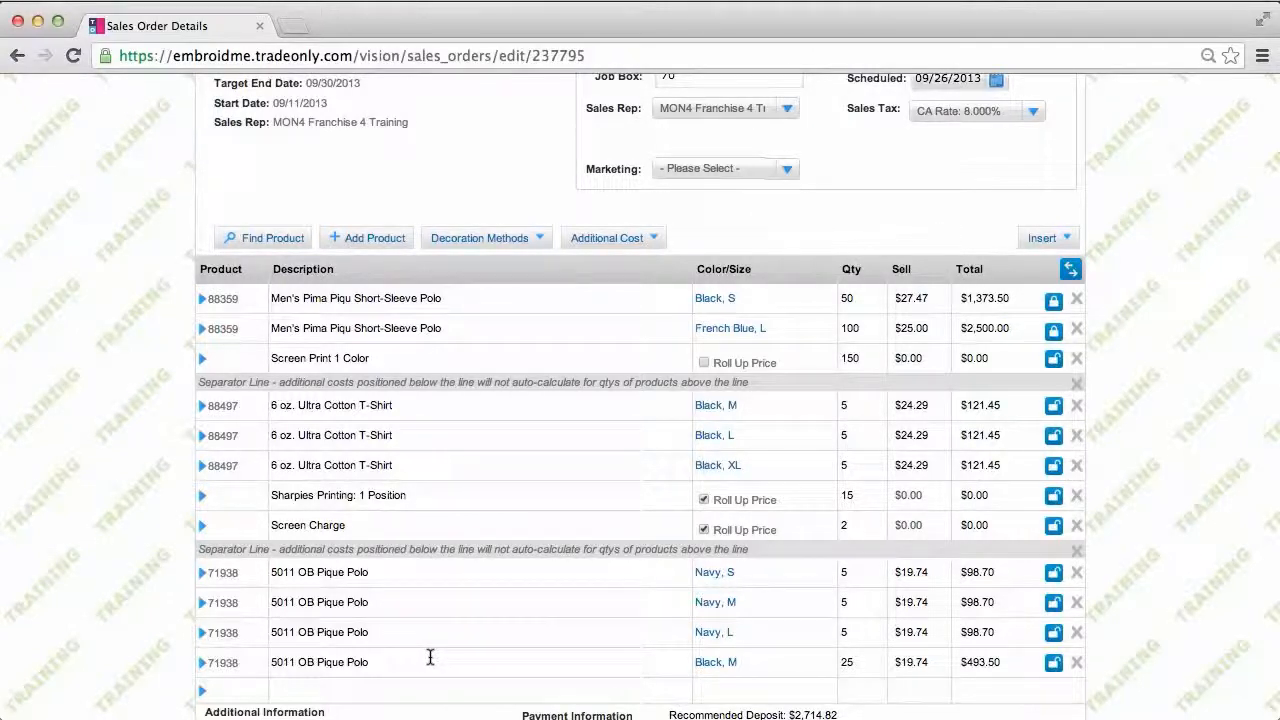
# Step: Correct the Navy S 5011 polo's imprint details to 'Embroidery front left chest'
pyautogui.click(203, 575)
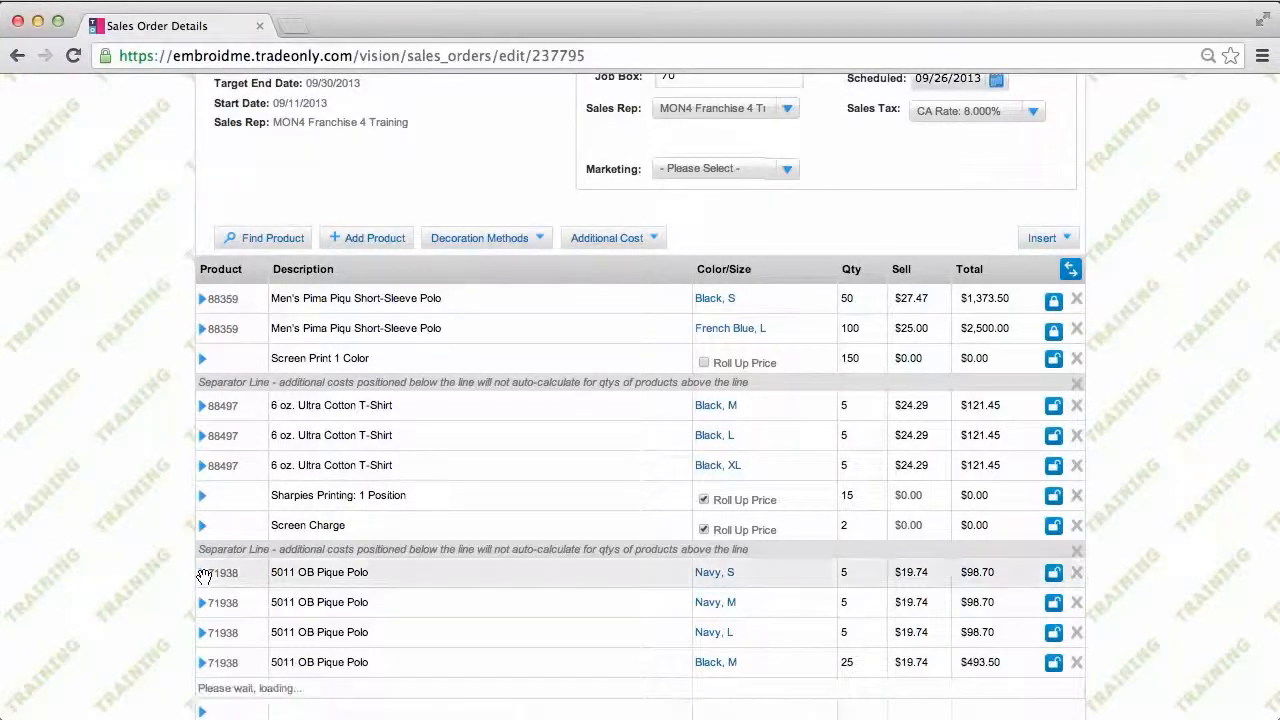
pyautogui.scroll(-5, 480, 634)
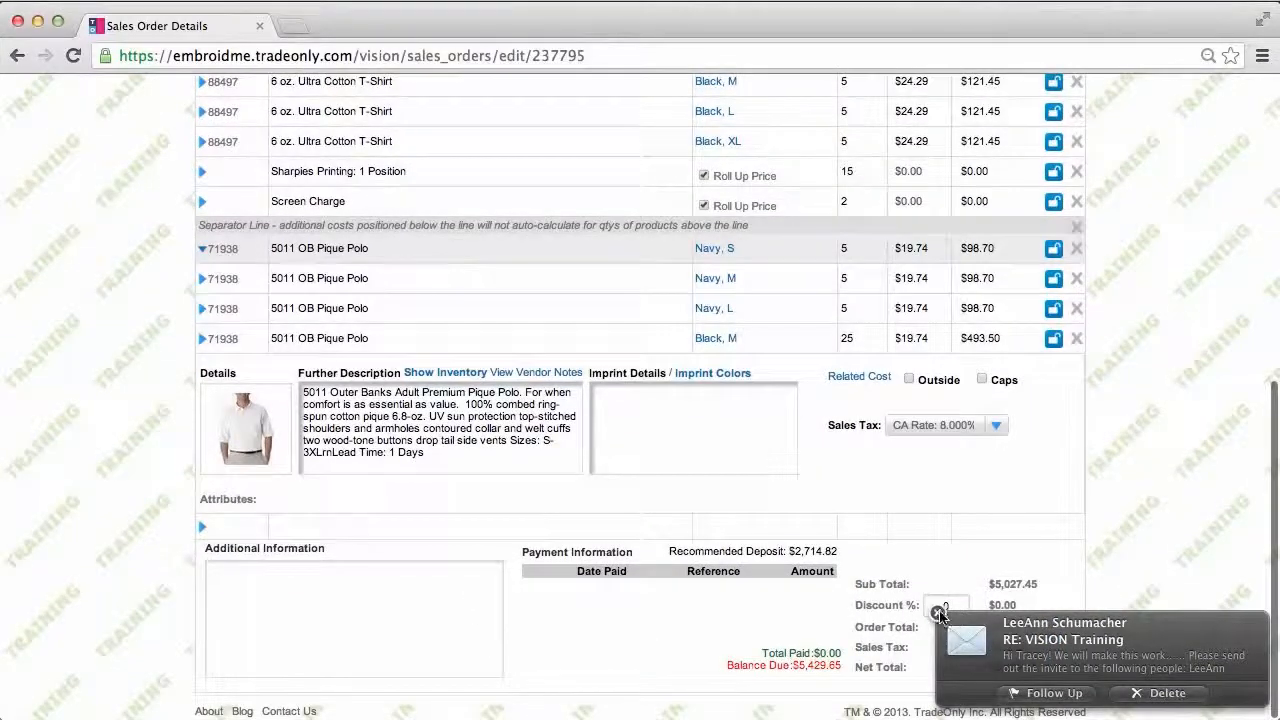
pyautogui.click(938, 612)
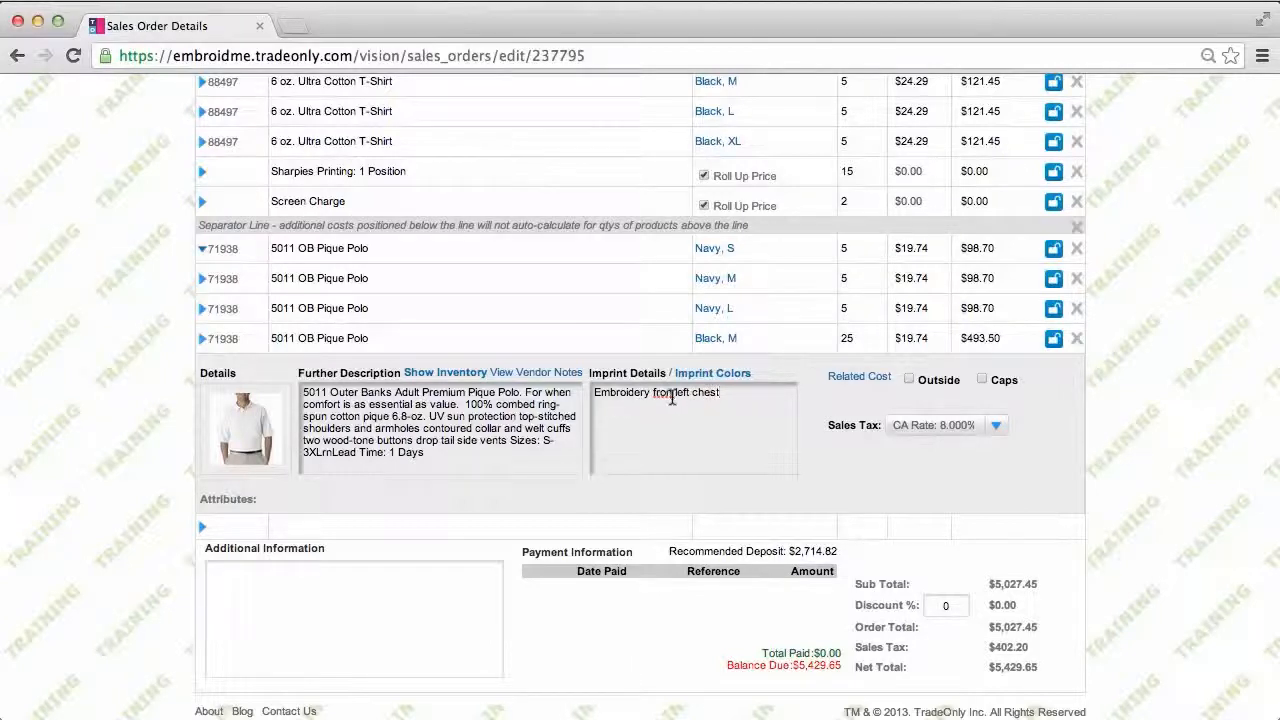
pyautogui.write('t')
pyautogui.click(202, 248)
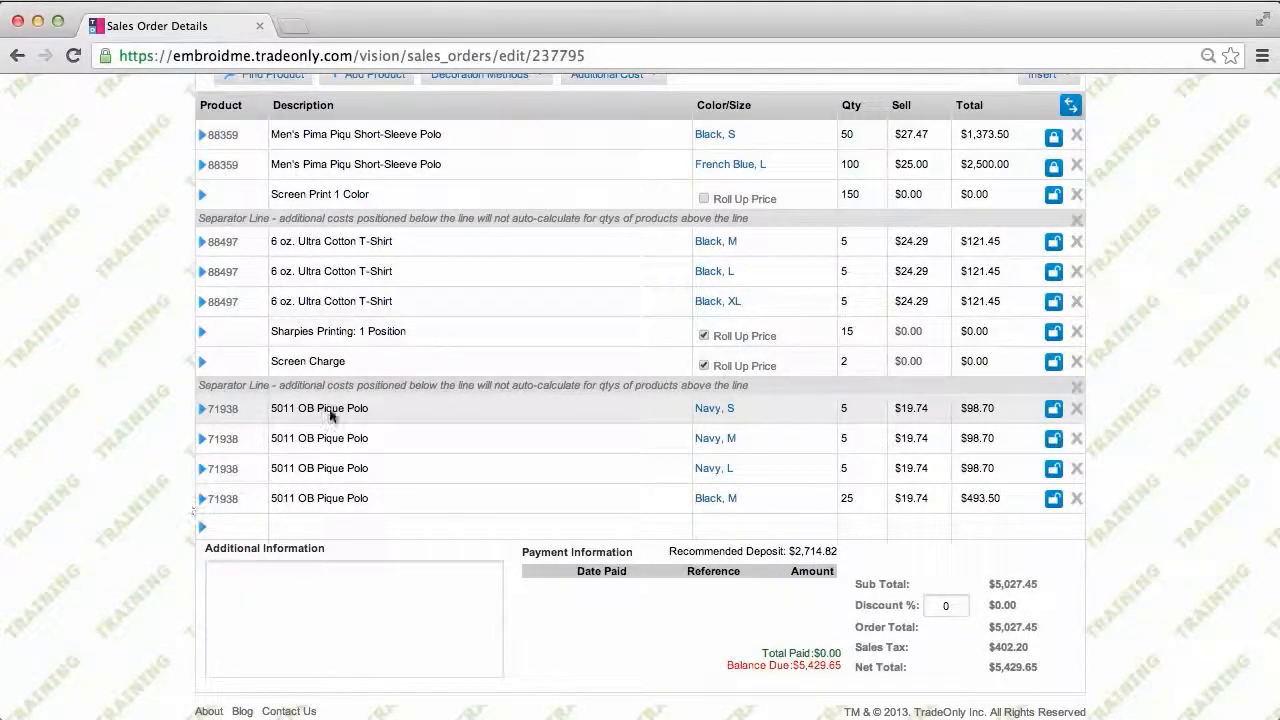
# Step: Add a Good w/Stock cost and roll it and Embroidery Setup into the polo price, $27.99
pyautogui.scroll(3, 491, 350)
pyautogui.click(529, 214)
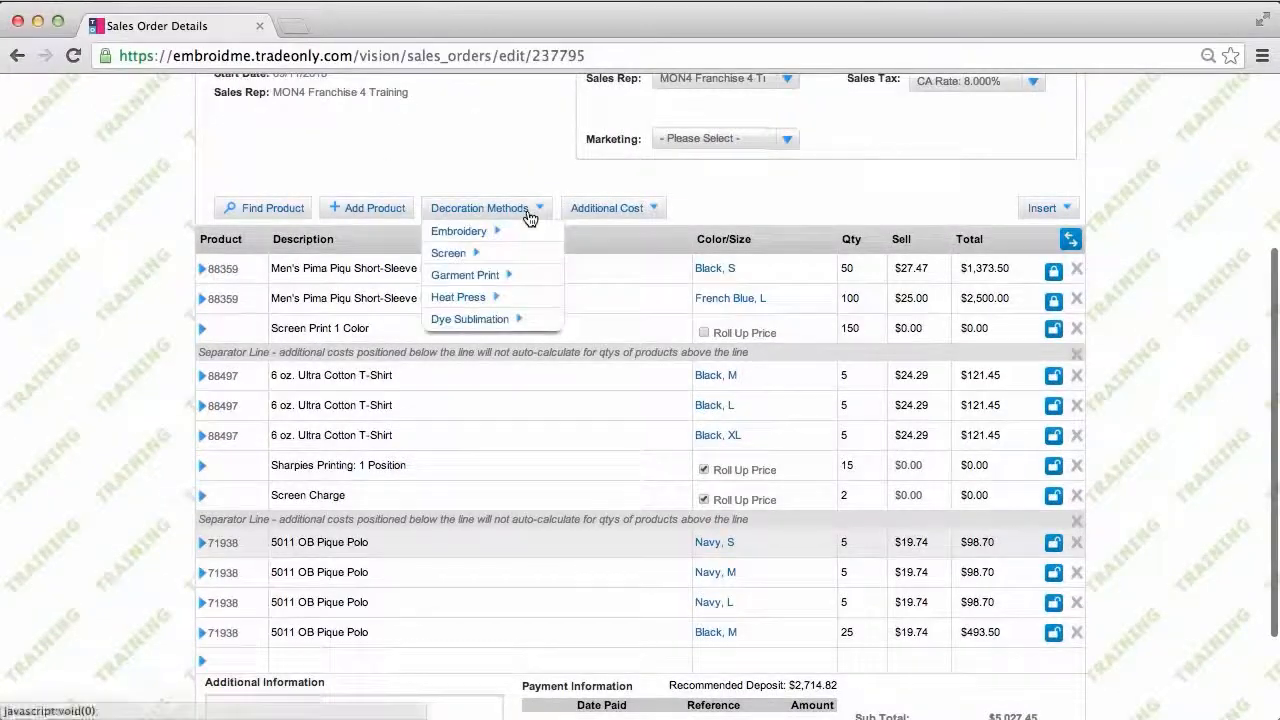
pyautogui.moveTo(478, 232)
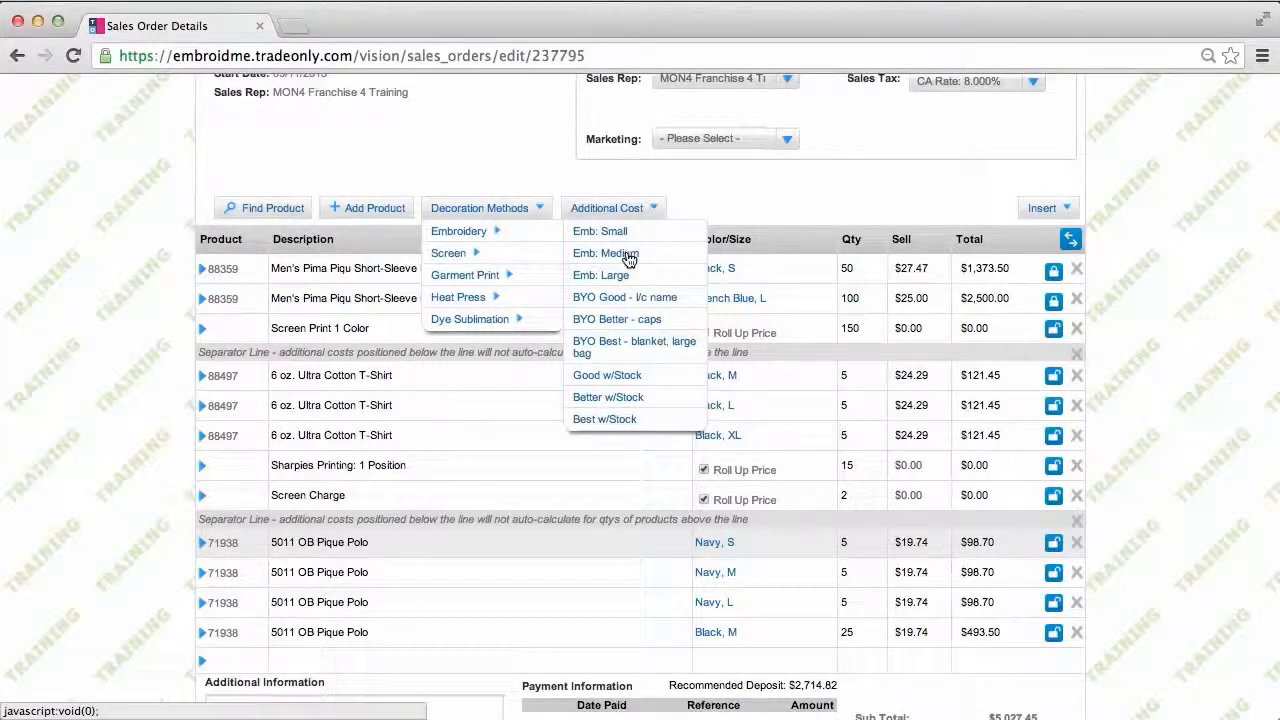
pyautogui.click(620, 378)
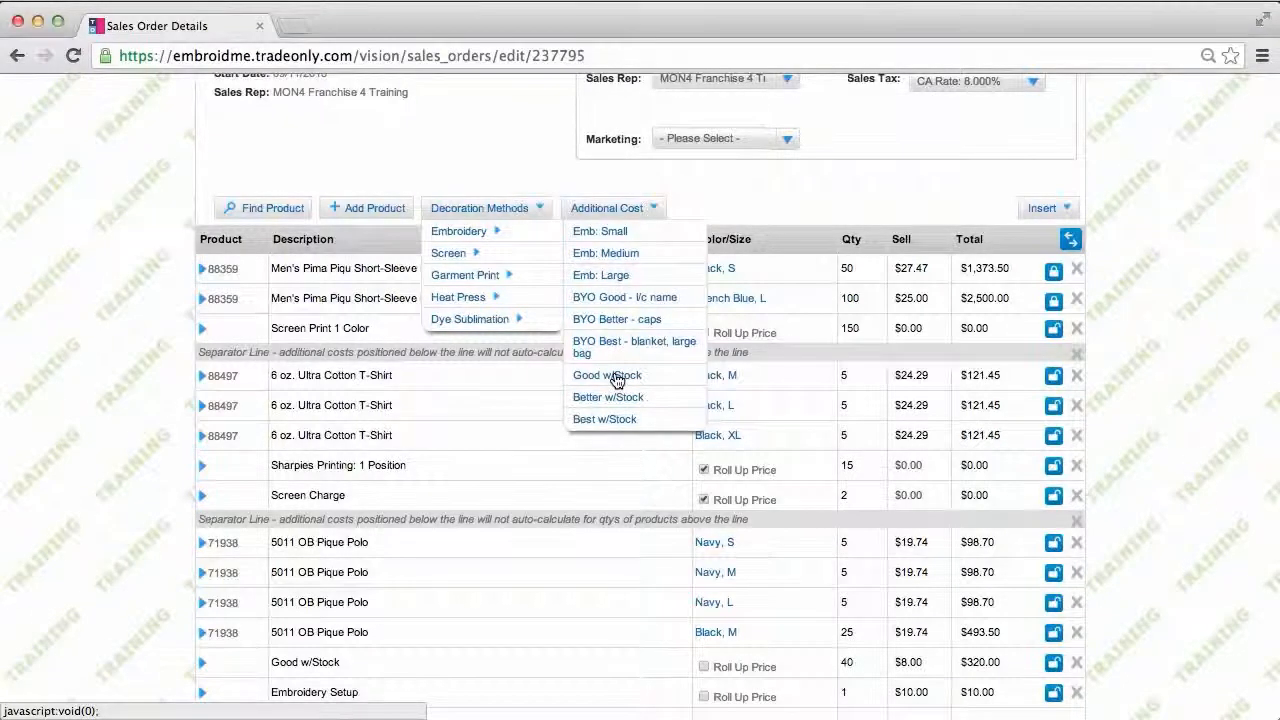
pyautogui.scroll(-4, 617, 380)
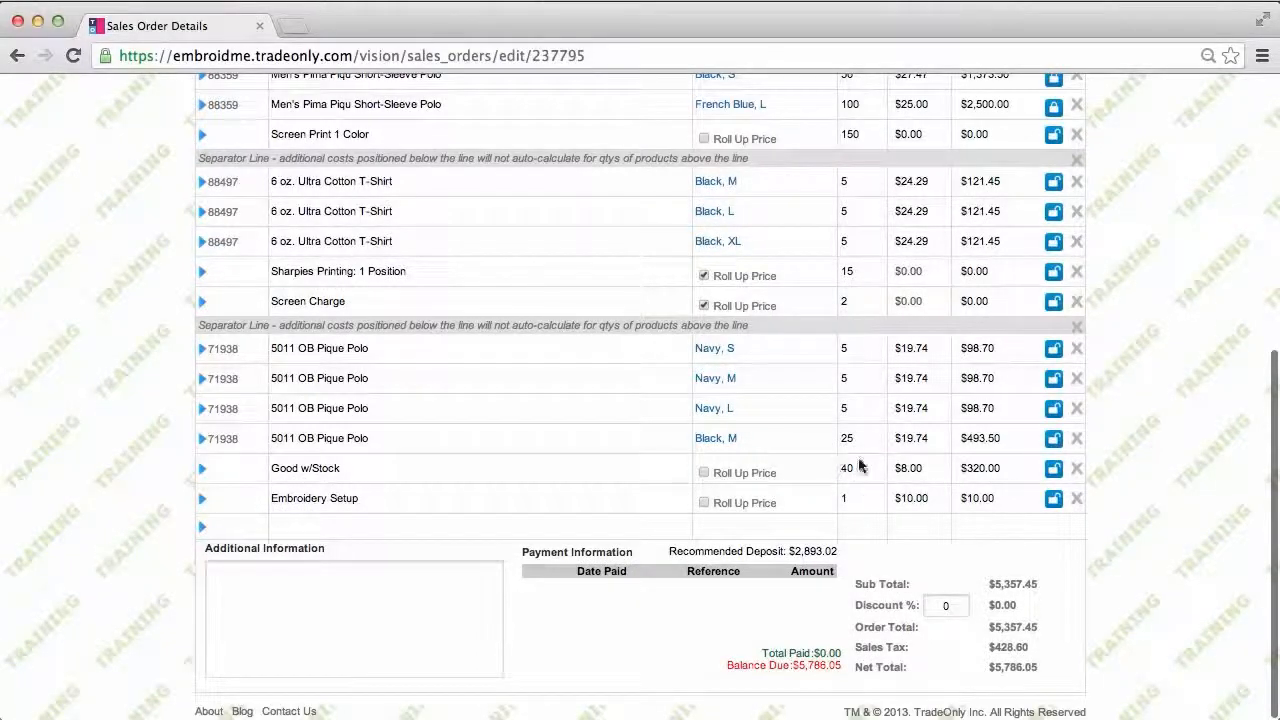
pyautogui.click(704, 474)
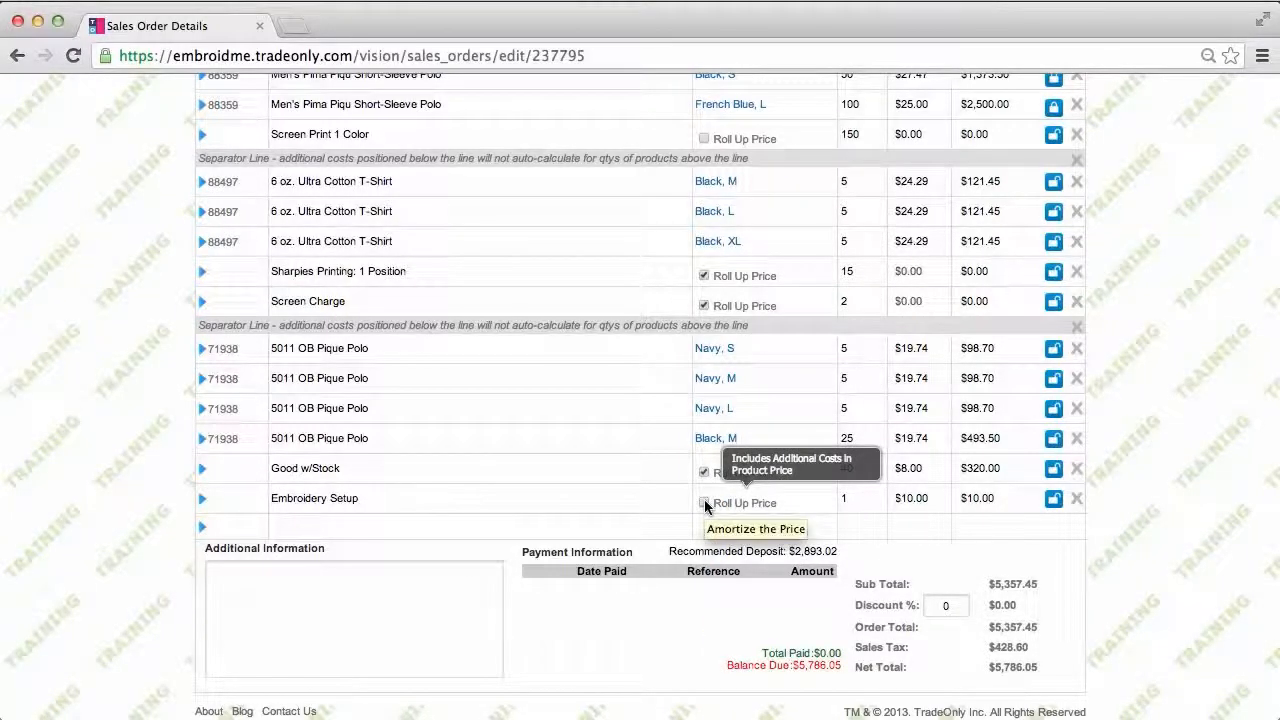
pyautogui.click(705, 503)
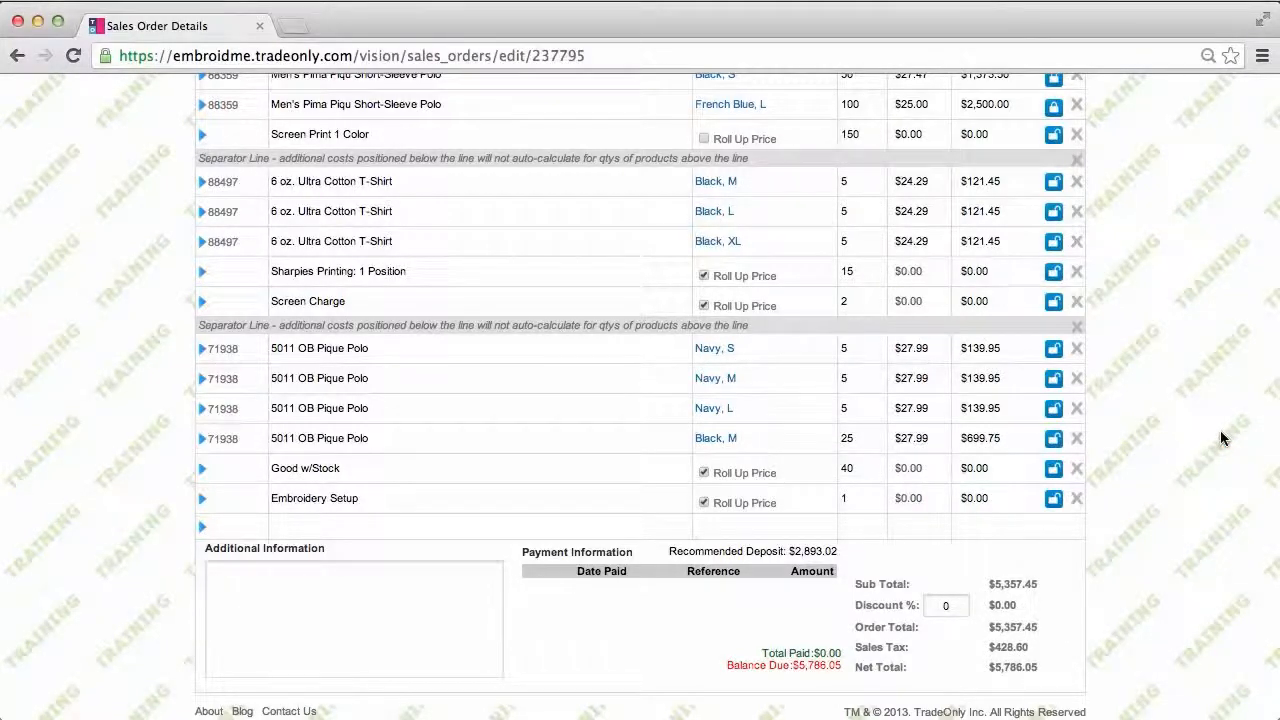
pyautogui.scroll(3, 1220, 438)
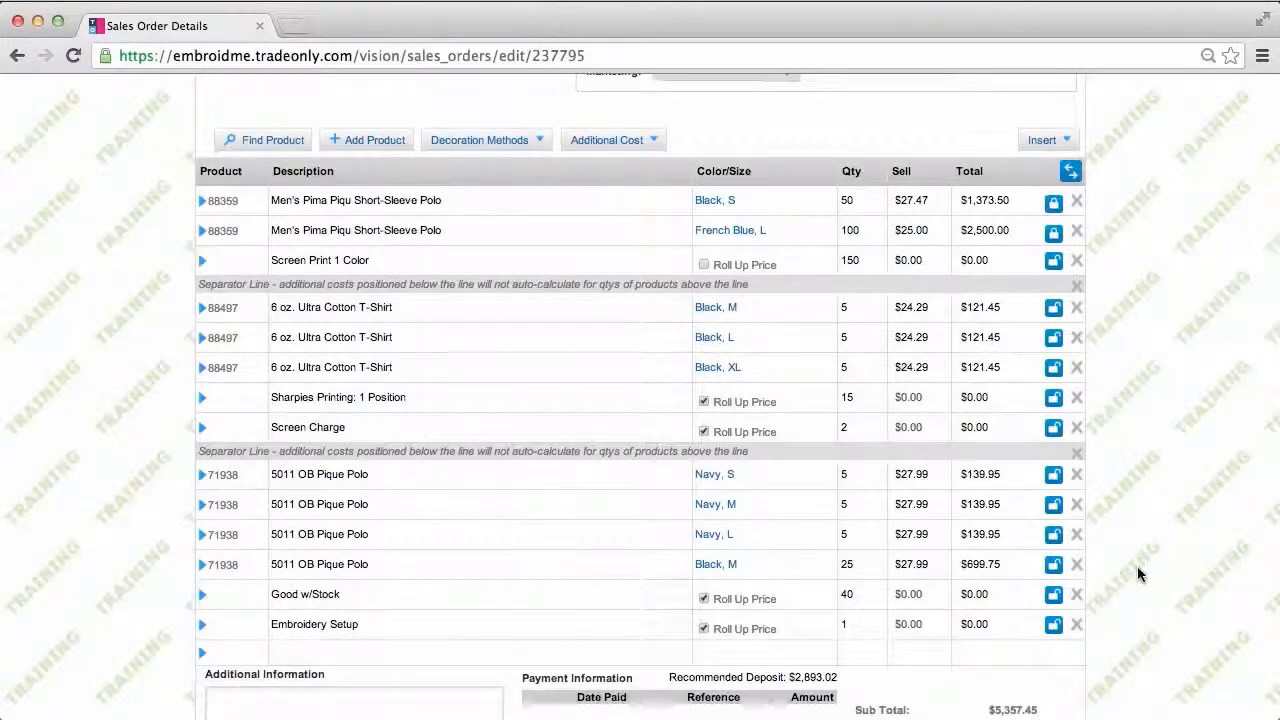
pyautogui.scroll(3, 1138, 574)
pyautogui.scroll(2, 1138, 574)
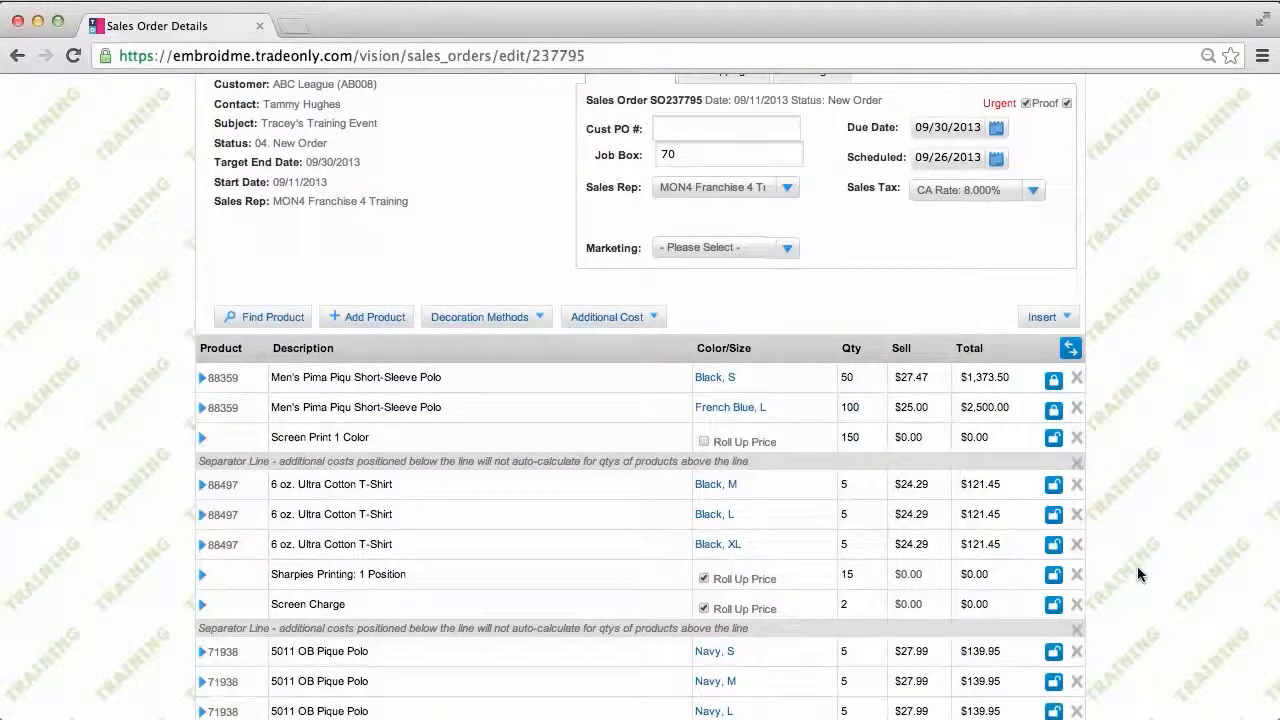
pyautogui.scroll(1, 1138, 574)
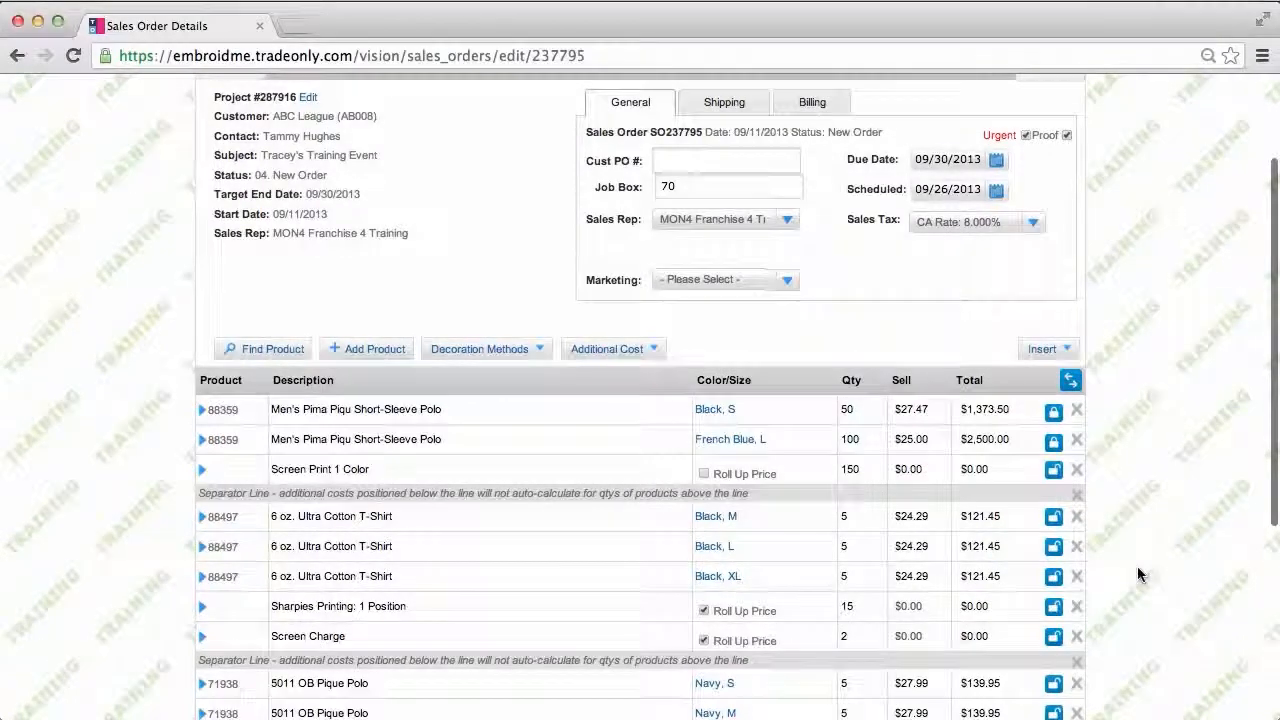
pyautogui.scroll(2, 1138, 574)
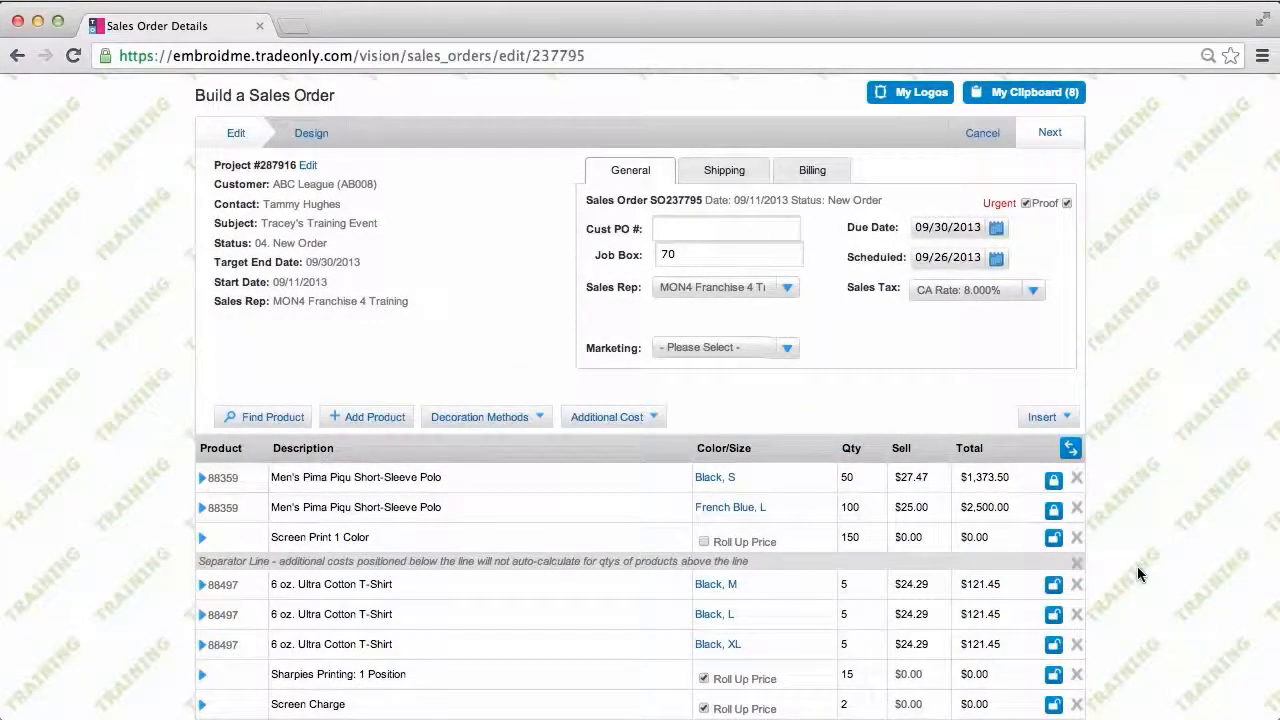
# Step: Go to the Design step and scroll through the two-page sales order preview
pyautogui.click(330, 133)
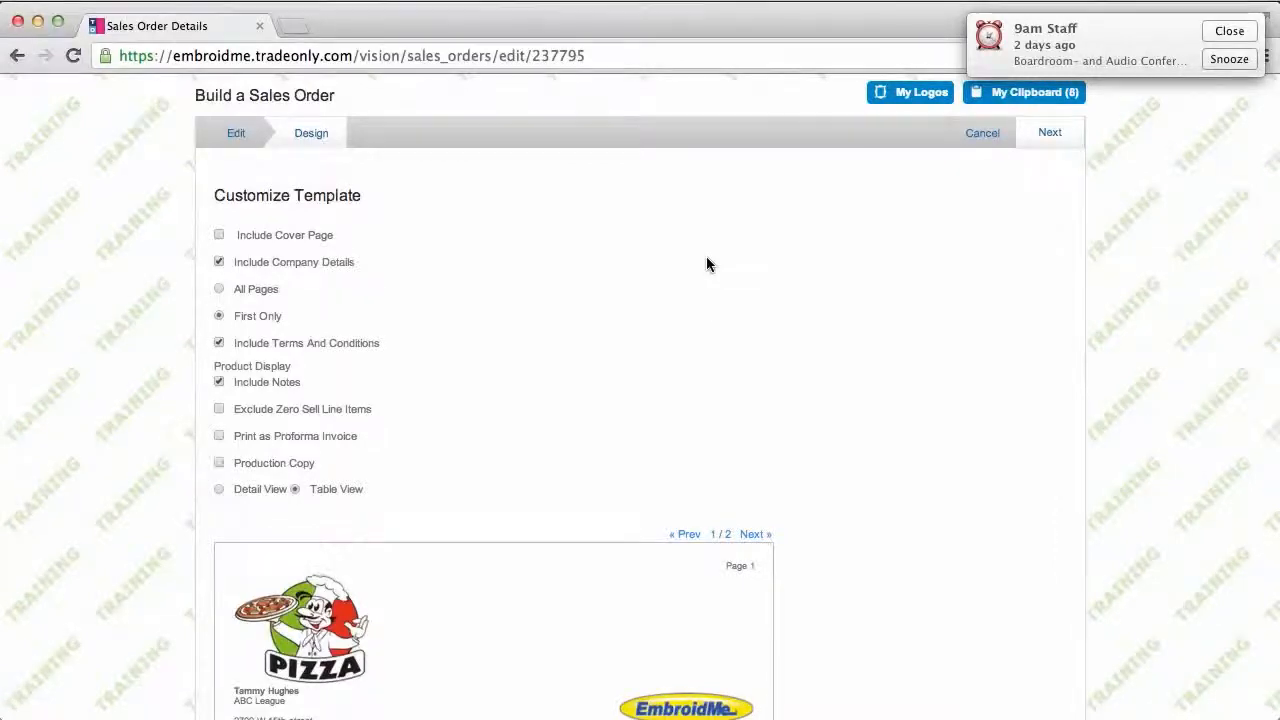
pyautogui.scroll(-5, 707, 264)
pyautogui.scroll(-3, 707, 262)
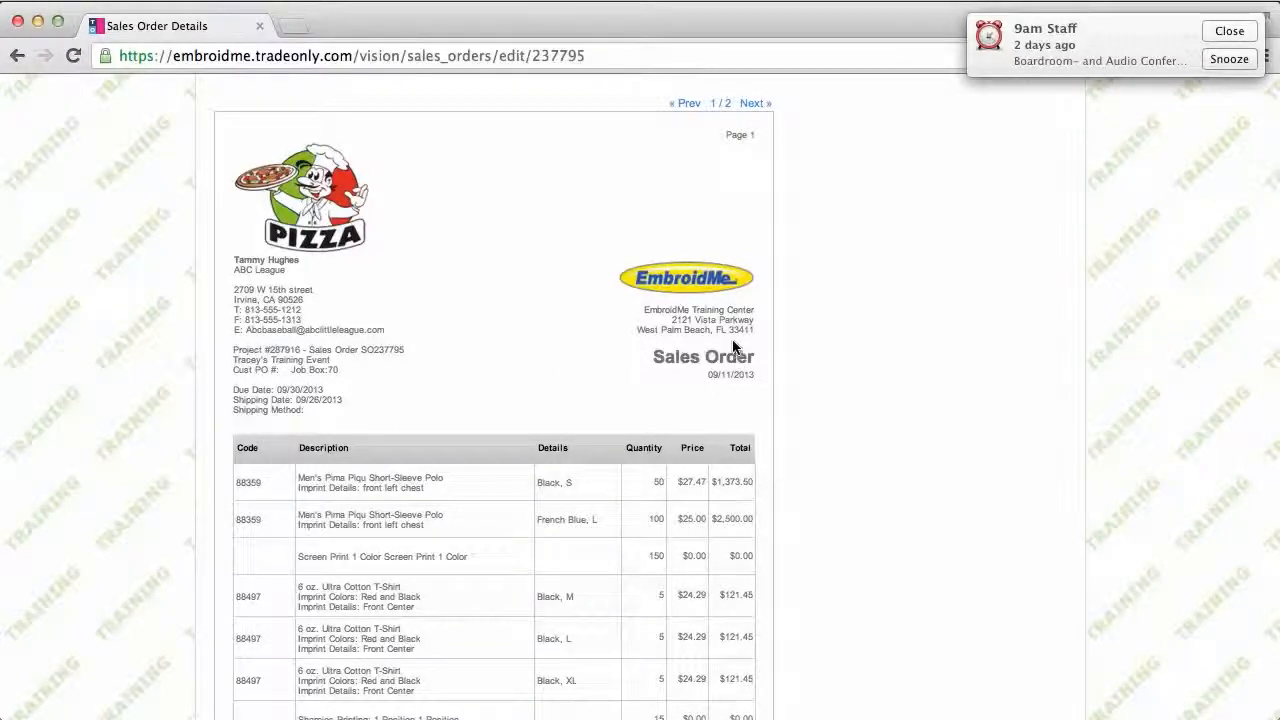
pyautogui.scroll(-3, 640, 393)
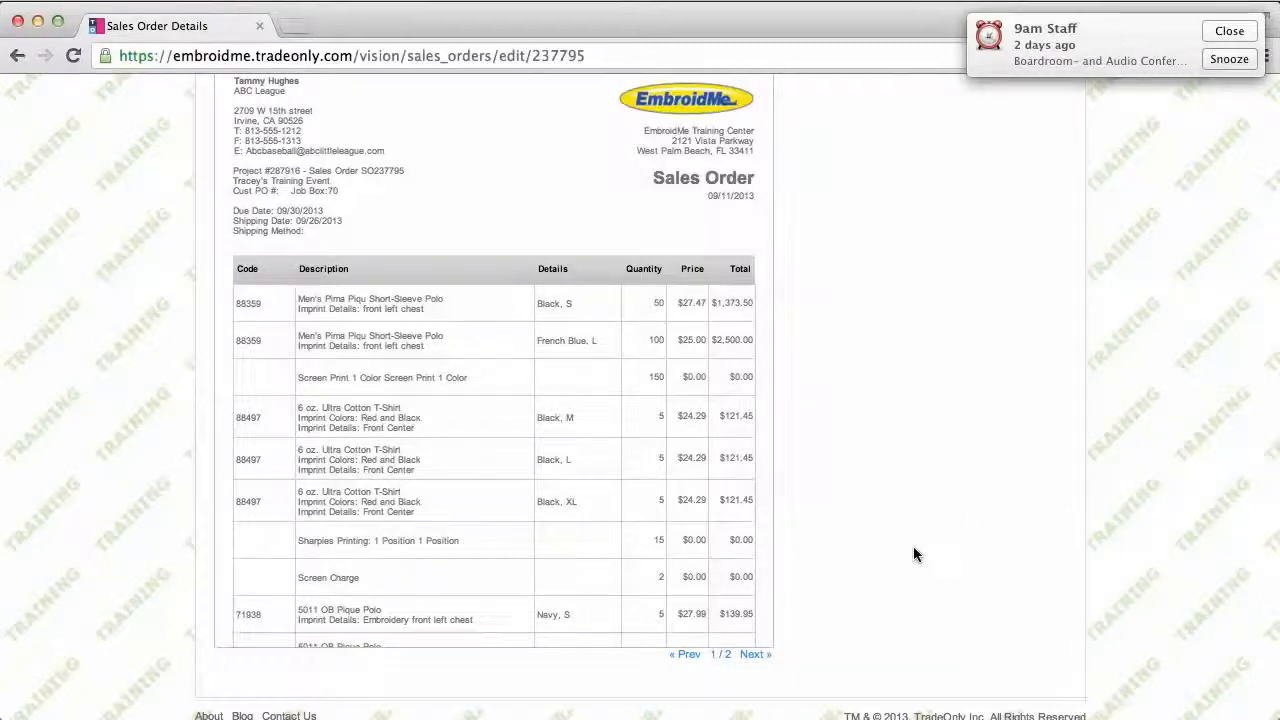
pyautogui.scroll(1, 913, 555)
pyautogui.scroll(10, 913, 555)
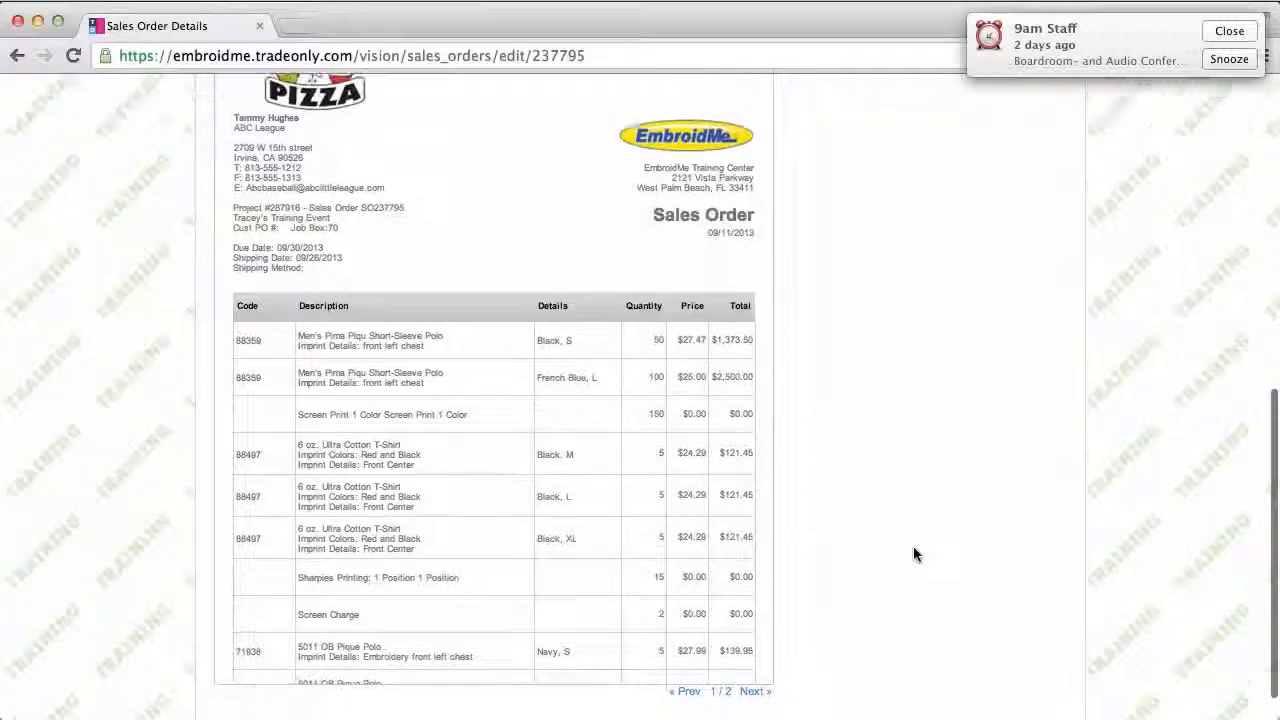
pyautogui.scroll(2, 913, 555)
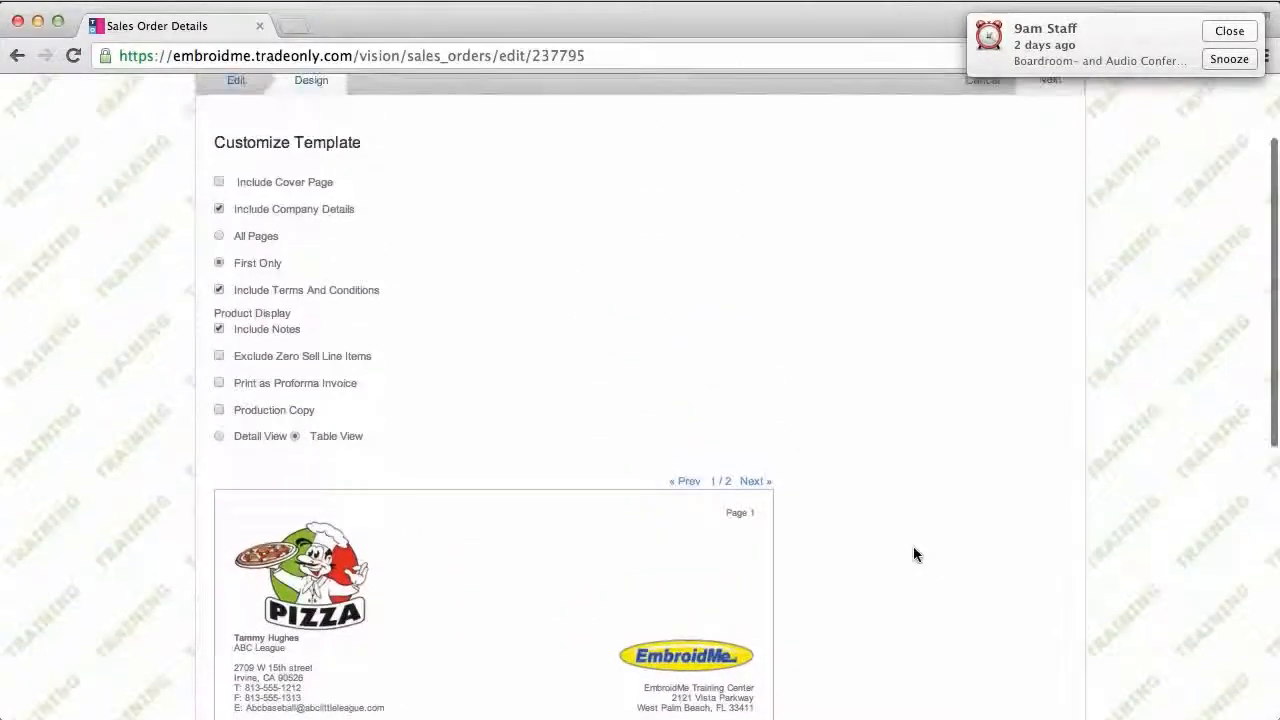
pyautogui.click(219, 184)
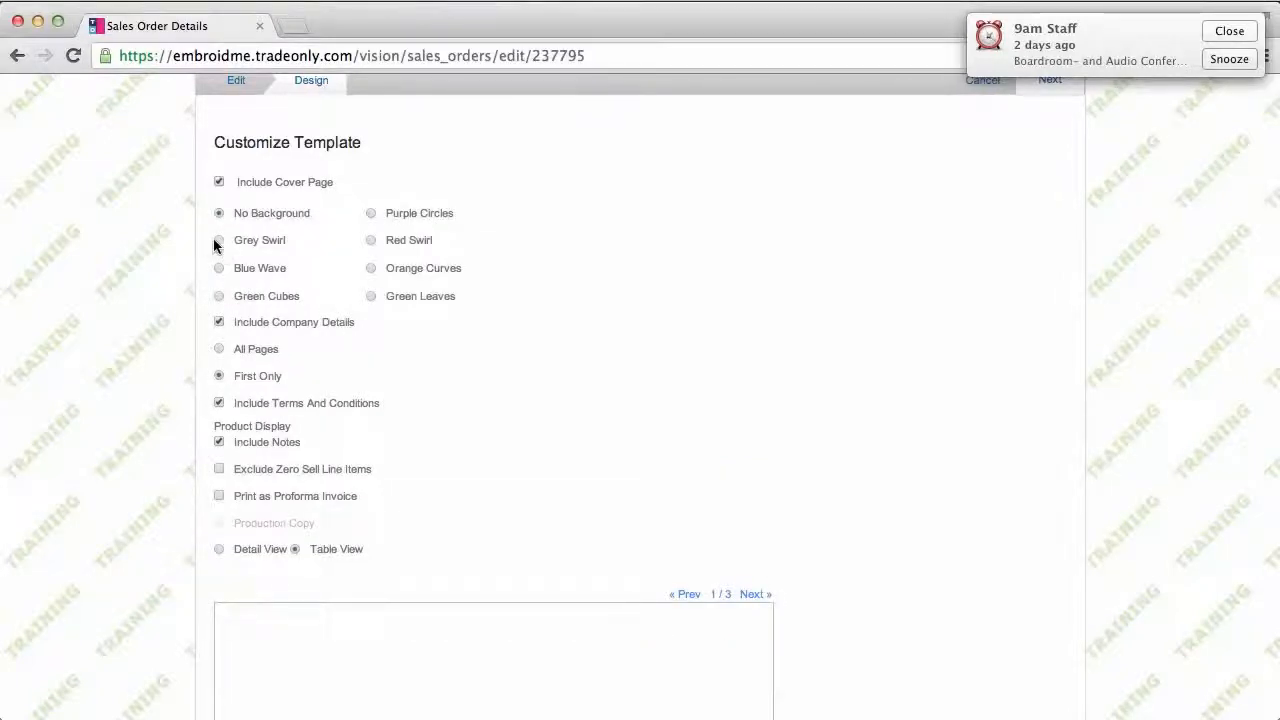
pyautogui.click(219, 241)
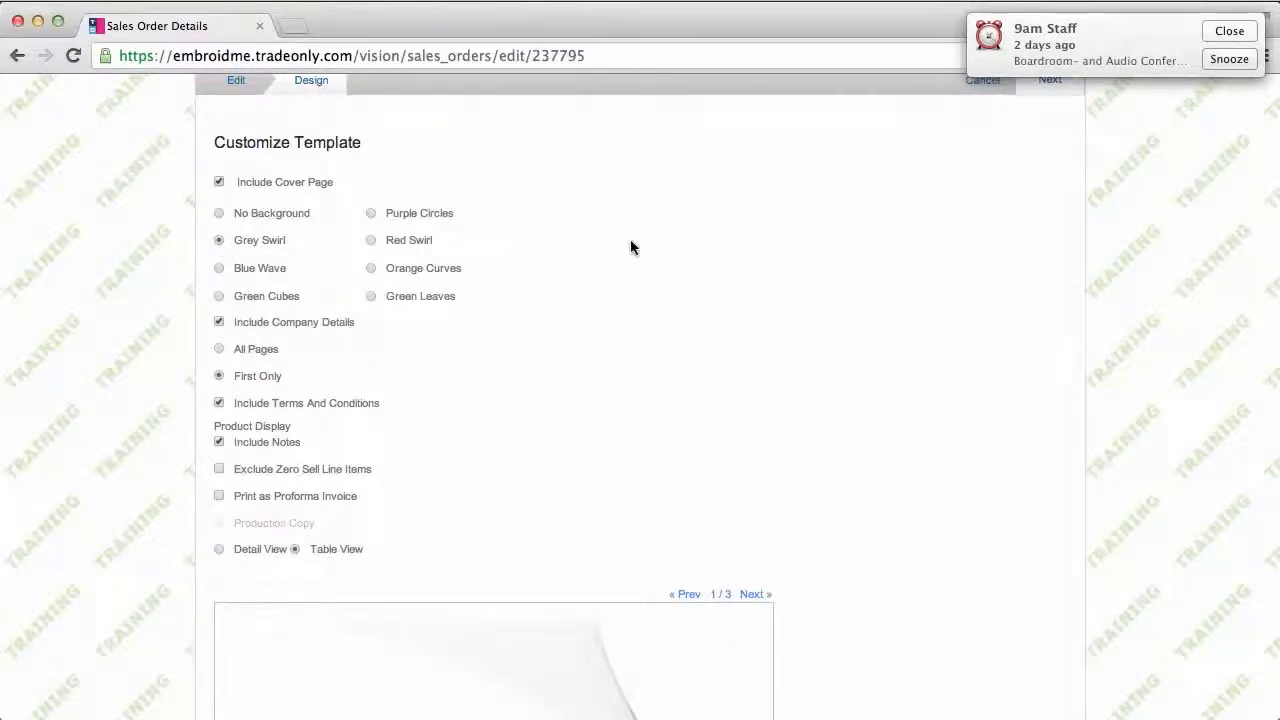
pyautogui.scroll(-6, 630, 245)
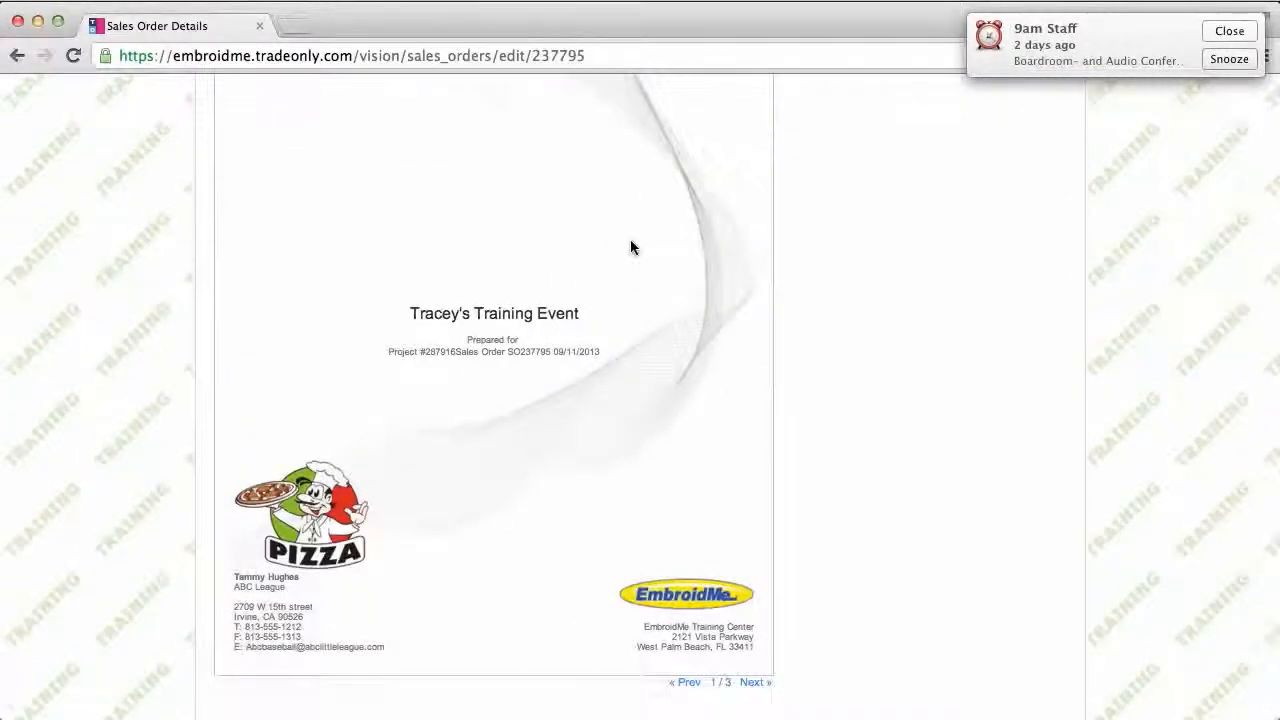
pyautogui.scroll(3, 630, 247)
pyautogui.scroll(2, 630, 247)
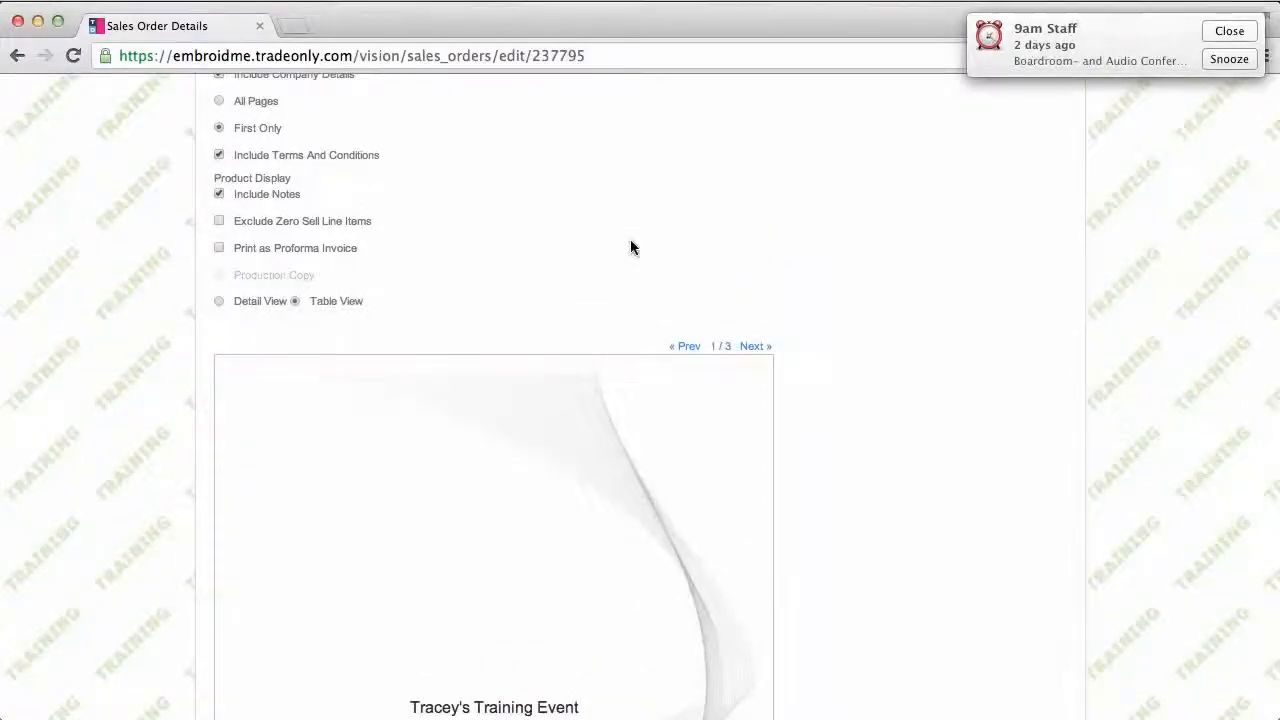
pyautogui.scroll(3, 630, 247)
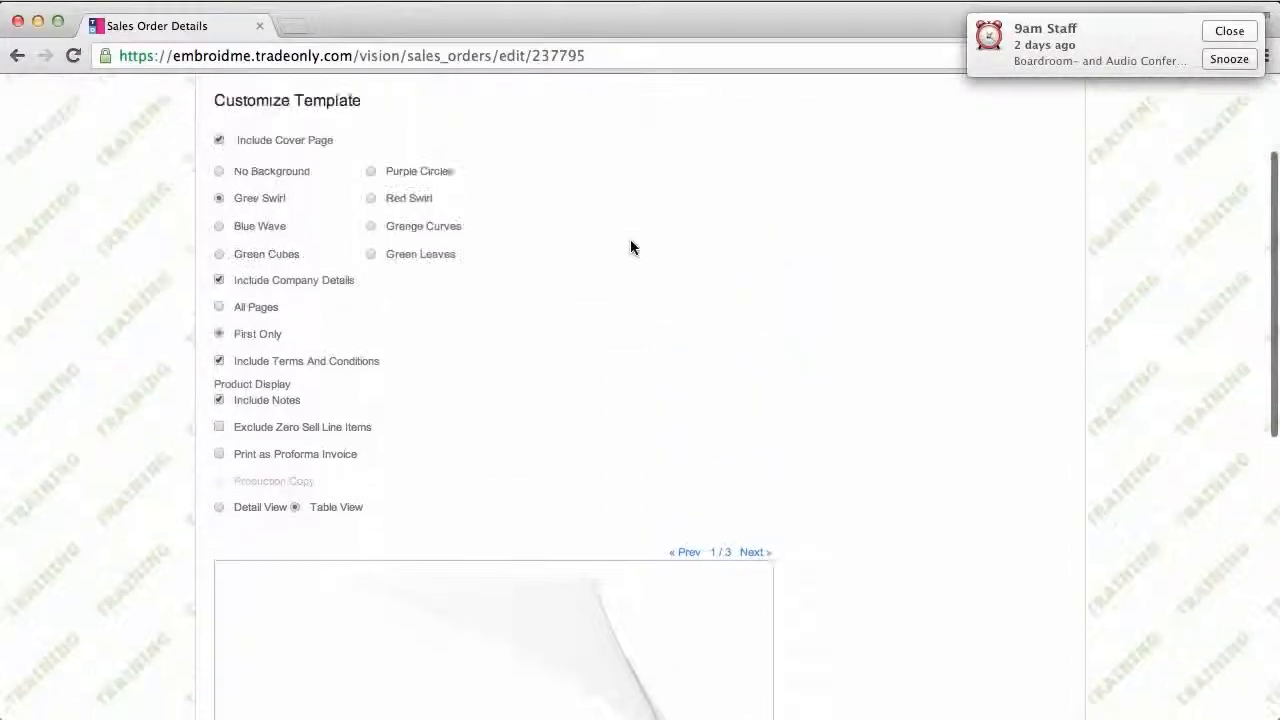
pyautogui.click(219, 149)
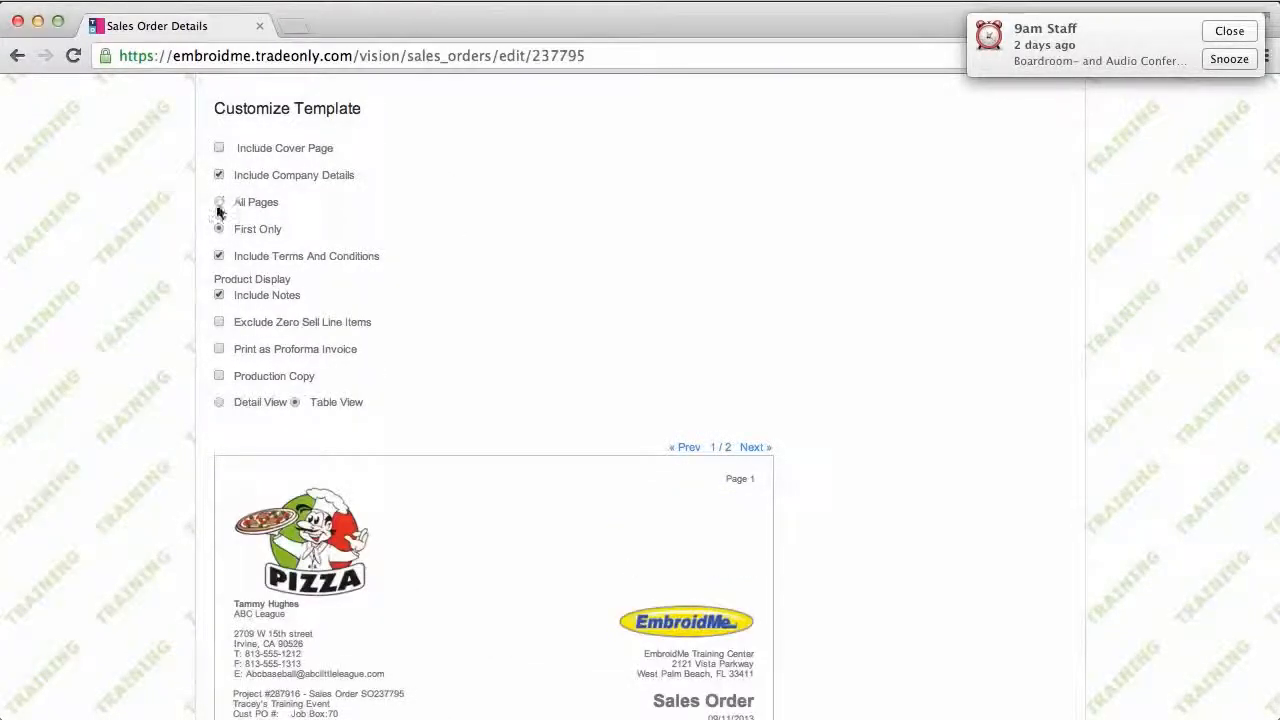
pyautogui.click(217, 324)
pyautogui.scroll(-4, 623, 335)
pyautogui.scroll(-2, 623, 341)
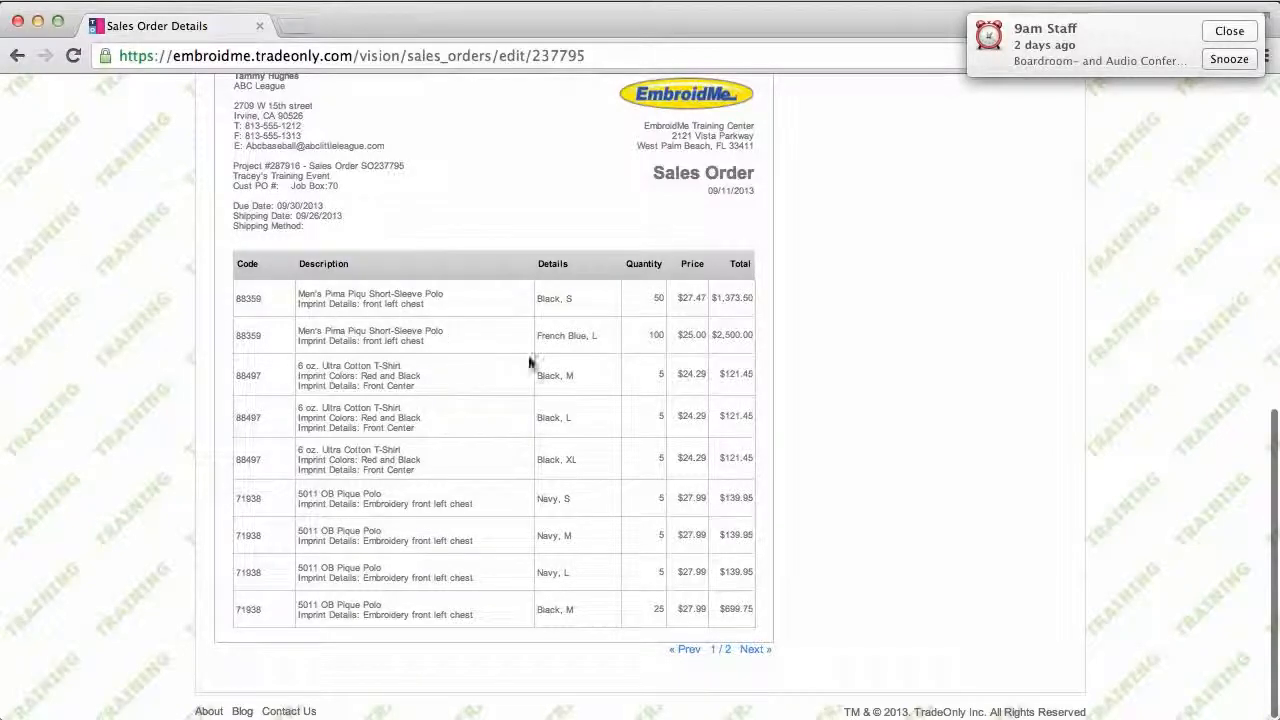
pyautogui.scroll(3, 565, 563)
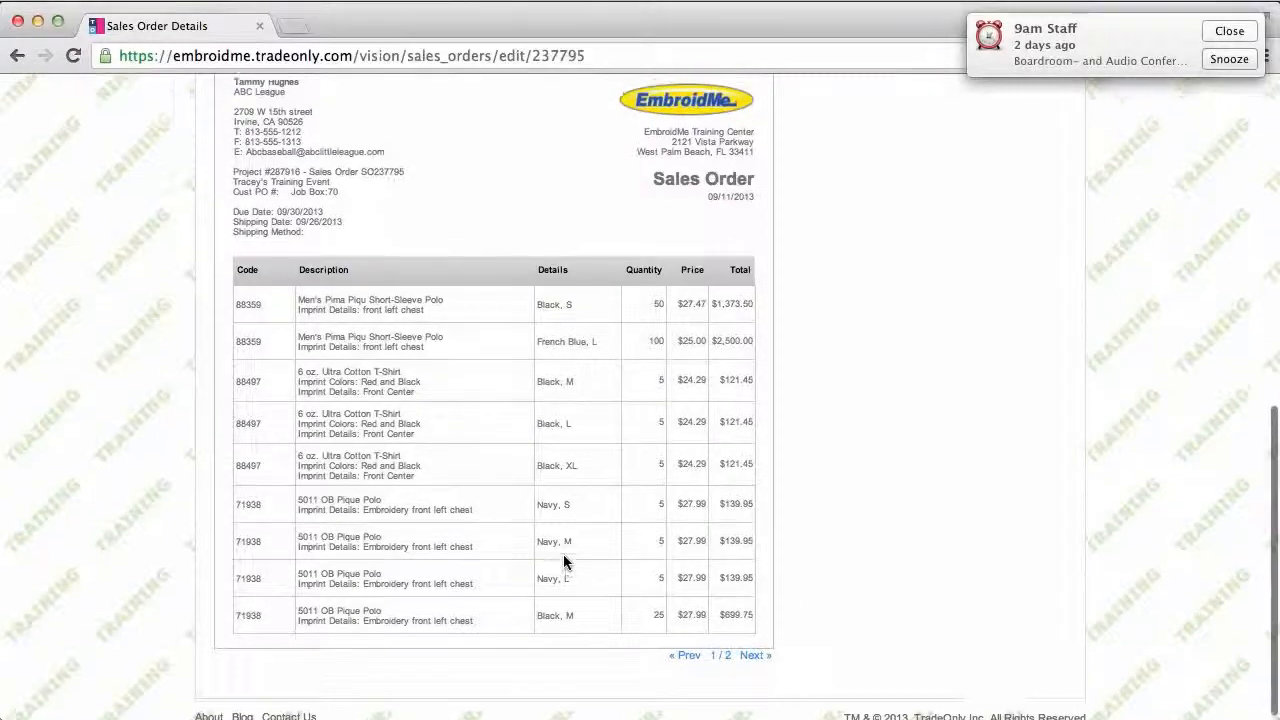
pyautogui.scroll(1, 563, 558)
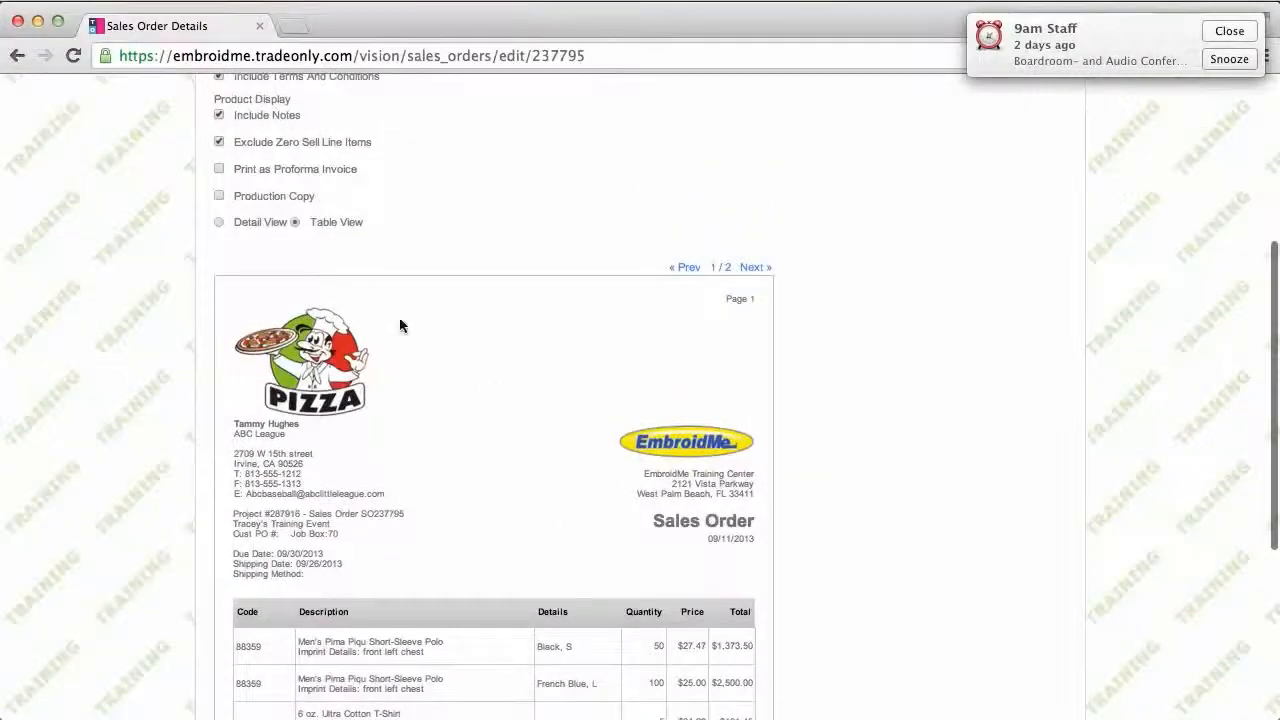
pyautogui.click(218, 142)
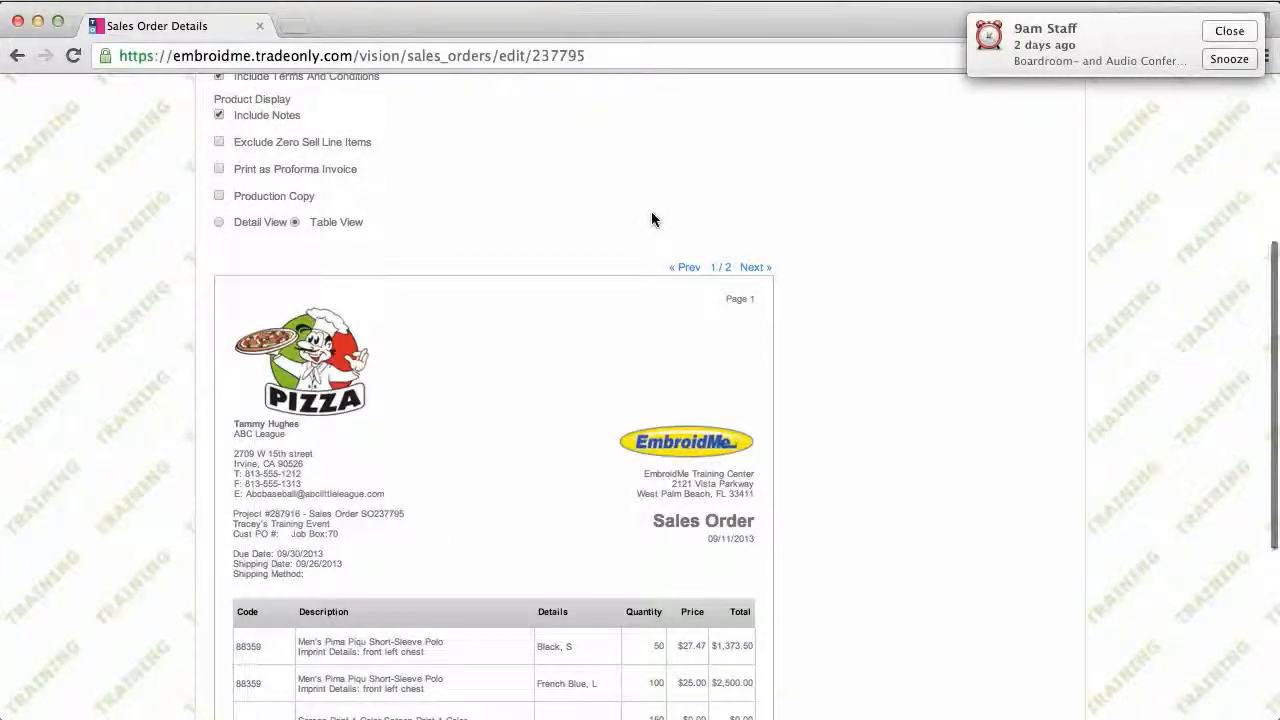
pyautogui.scroll(-4, 651, 211)
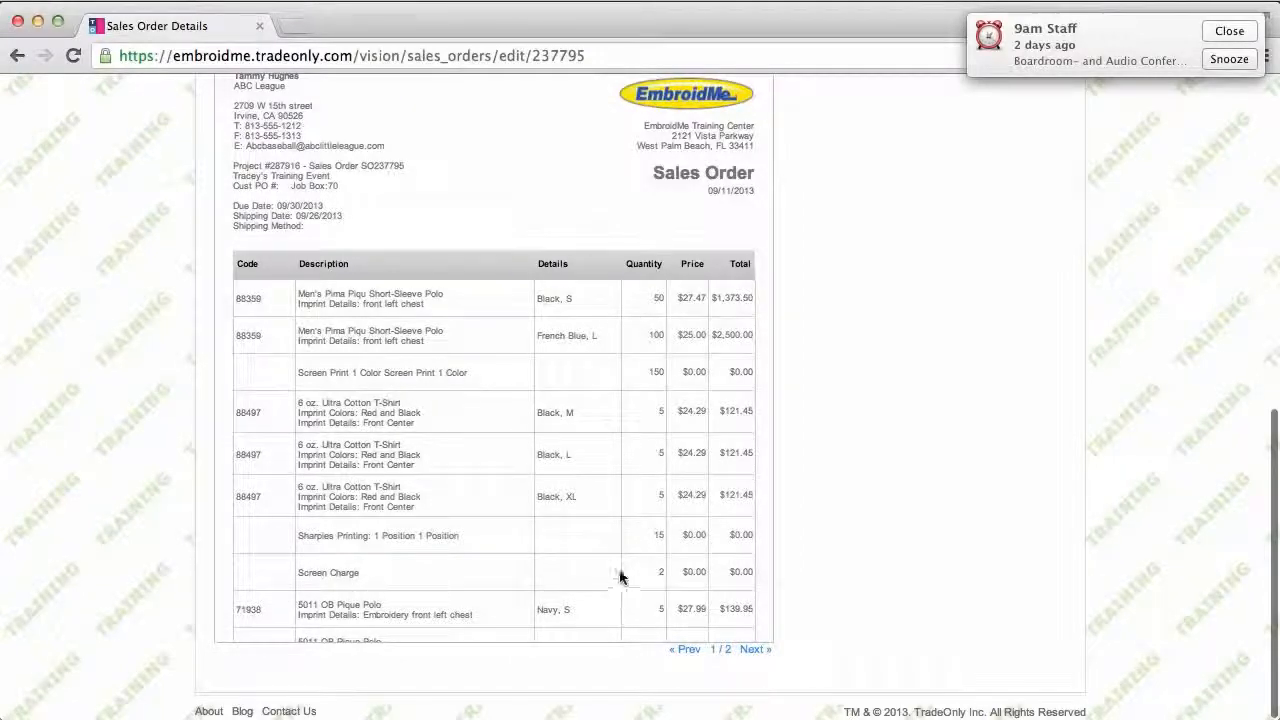
pyautogui.scroll(4, 895, 427)
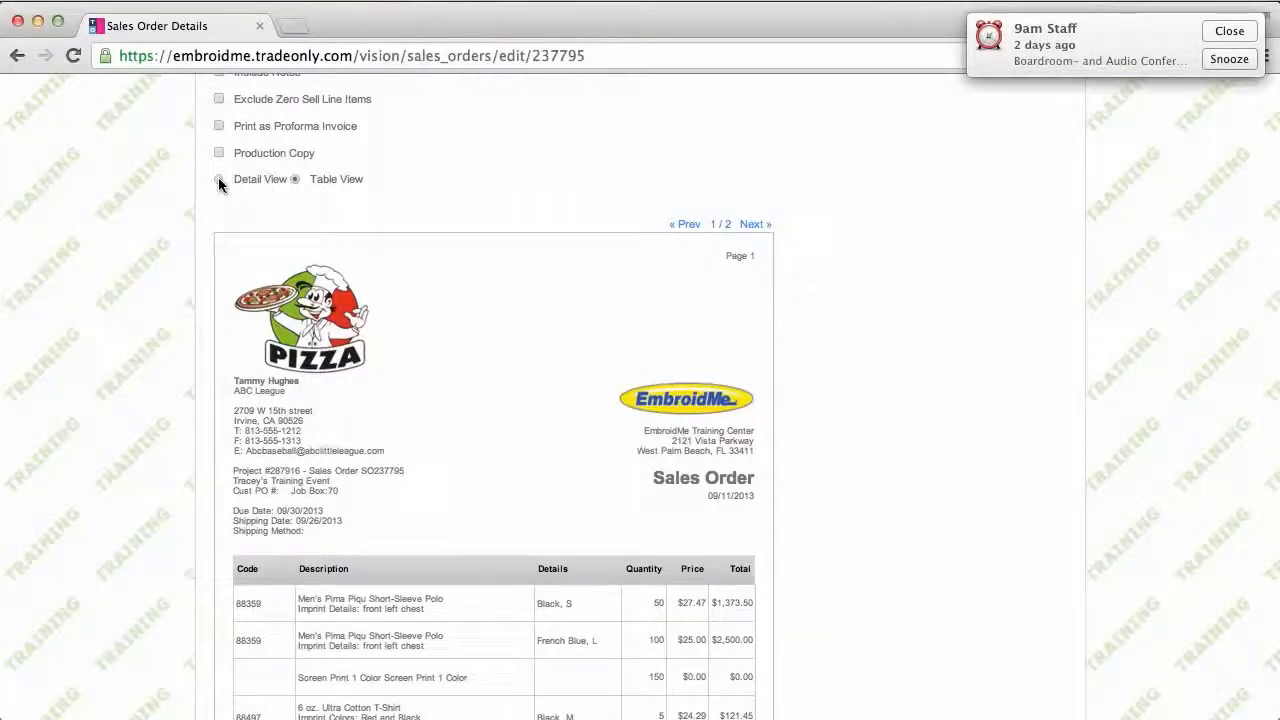
# Step: Switch the preview to Detail View and check page 2's 5011 OB Pique Polo lines and $5,786.05 total
pyautogui.click(219, 179)
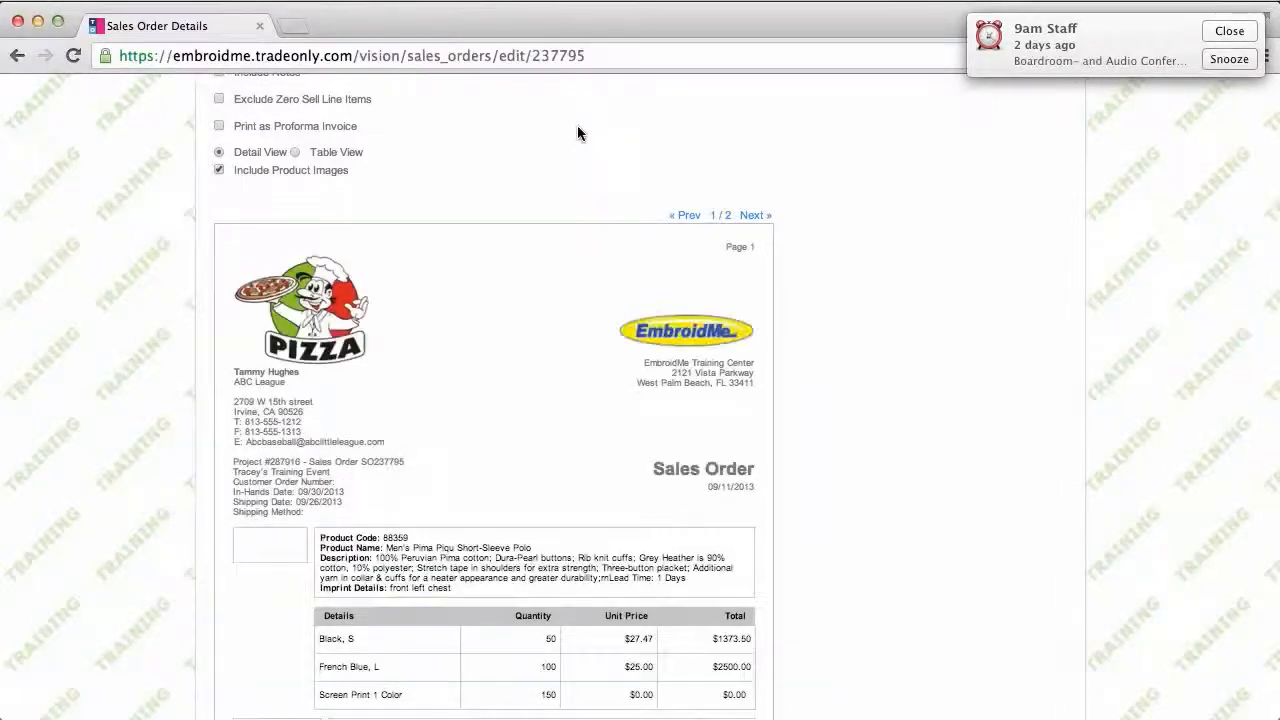
pyautogui.scroll(-1, 577, 133)
pyautogui.scroll(-5, 577, 133)
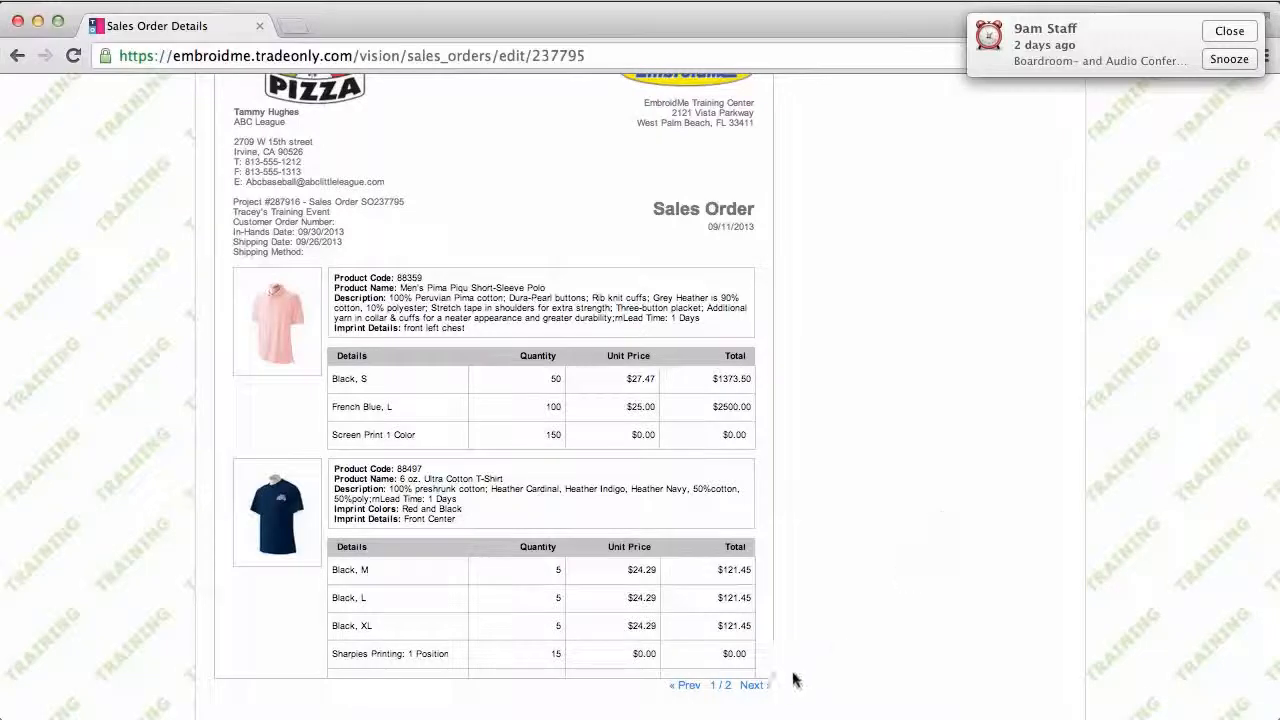
pyautogui.click(760, 688)
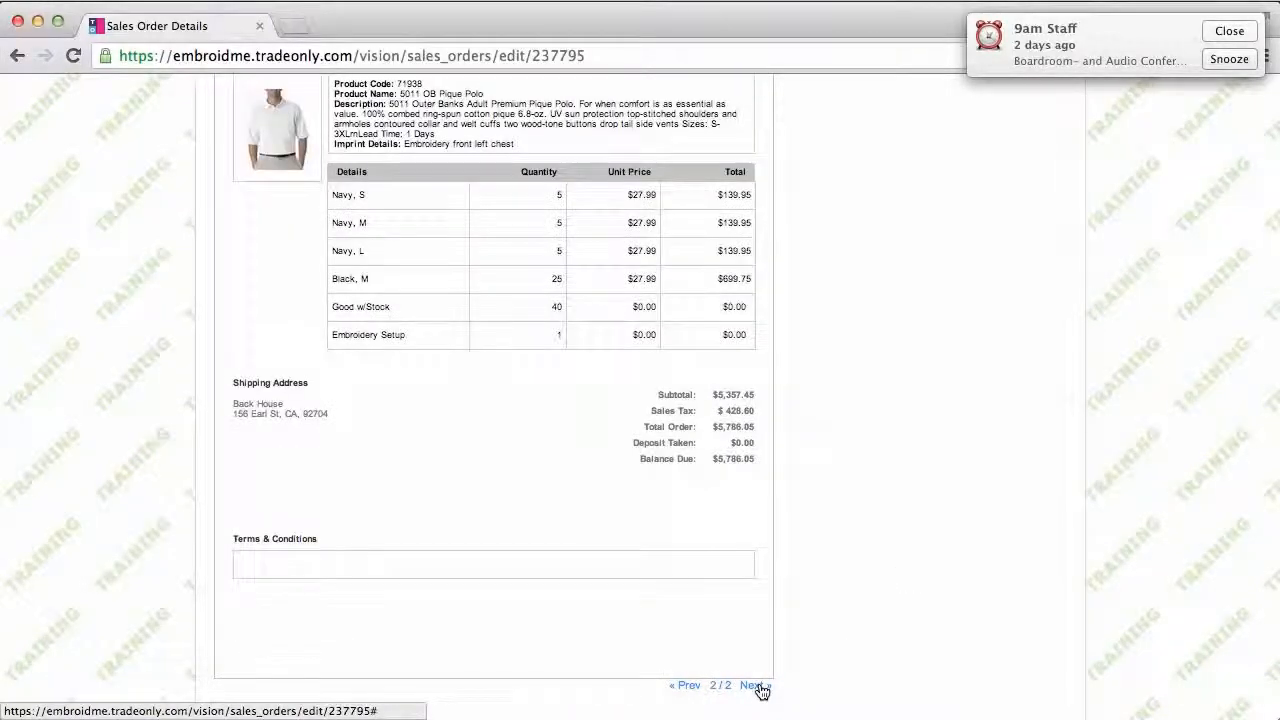
pyautogui.scroll(-1, 921, 462)
pyautogui.scroll(3, 921, 462)
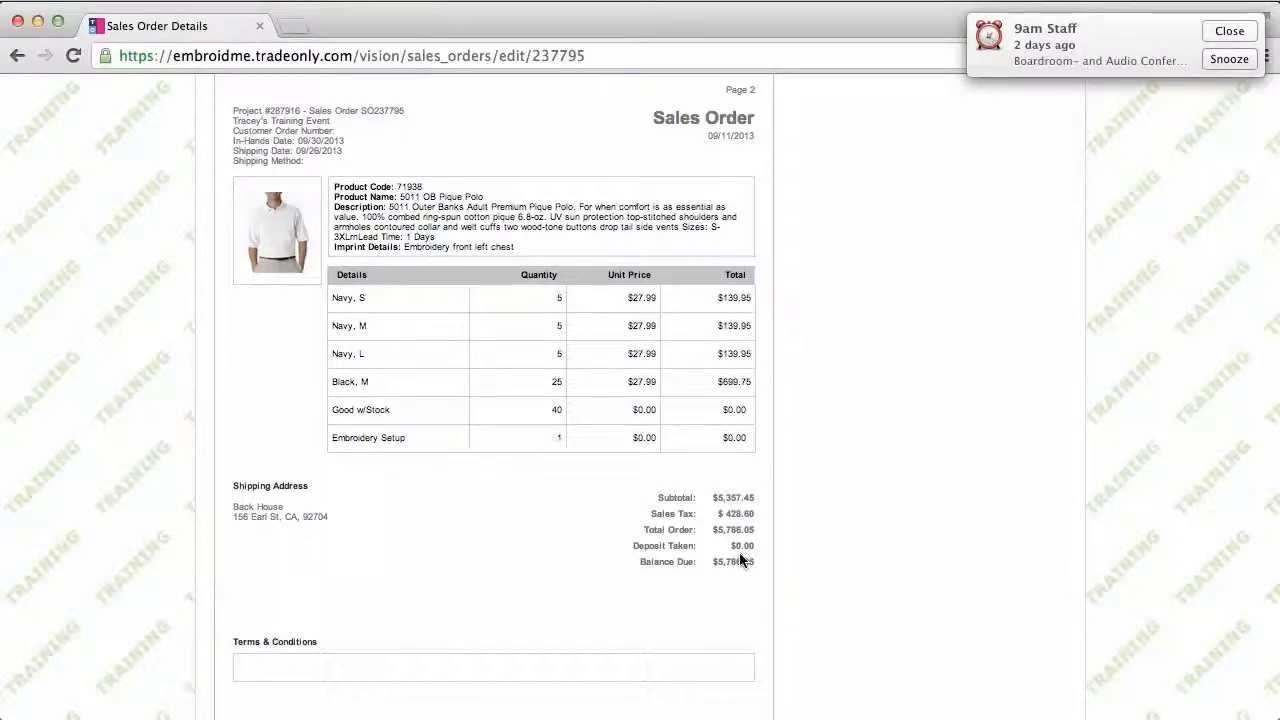
pyautogui.scroll(5, 895, 523)
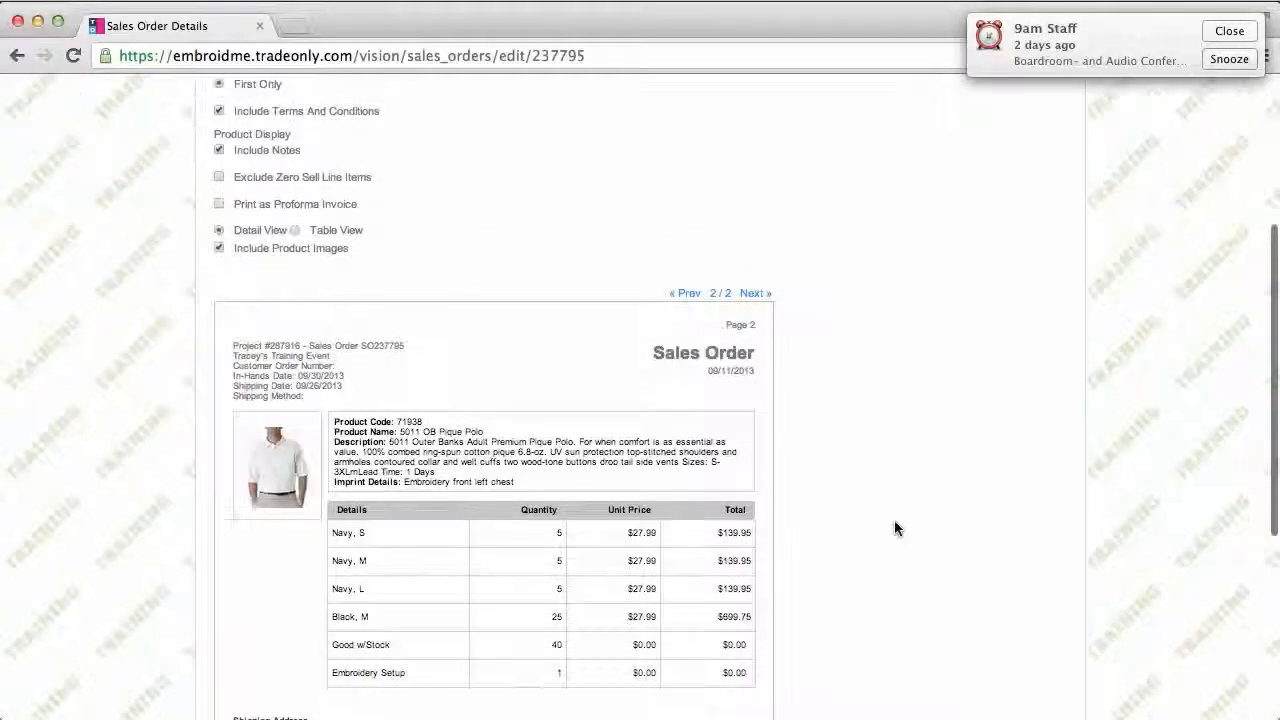
pyautogui.scroll(5, 894, 526)
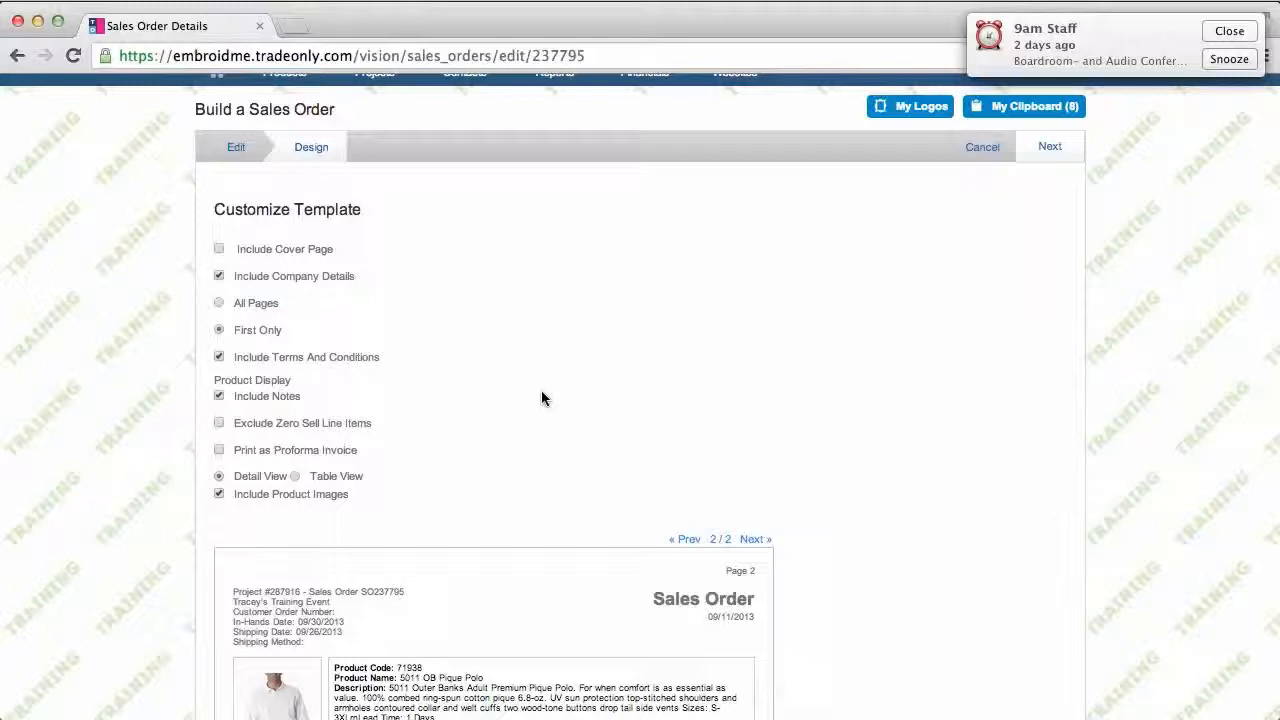
# Step: Return to editing the order, pick the ACE Hardware logo from My Logos, and inspect the first polo line
pyautogui.scroll(1, 541, 398)
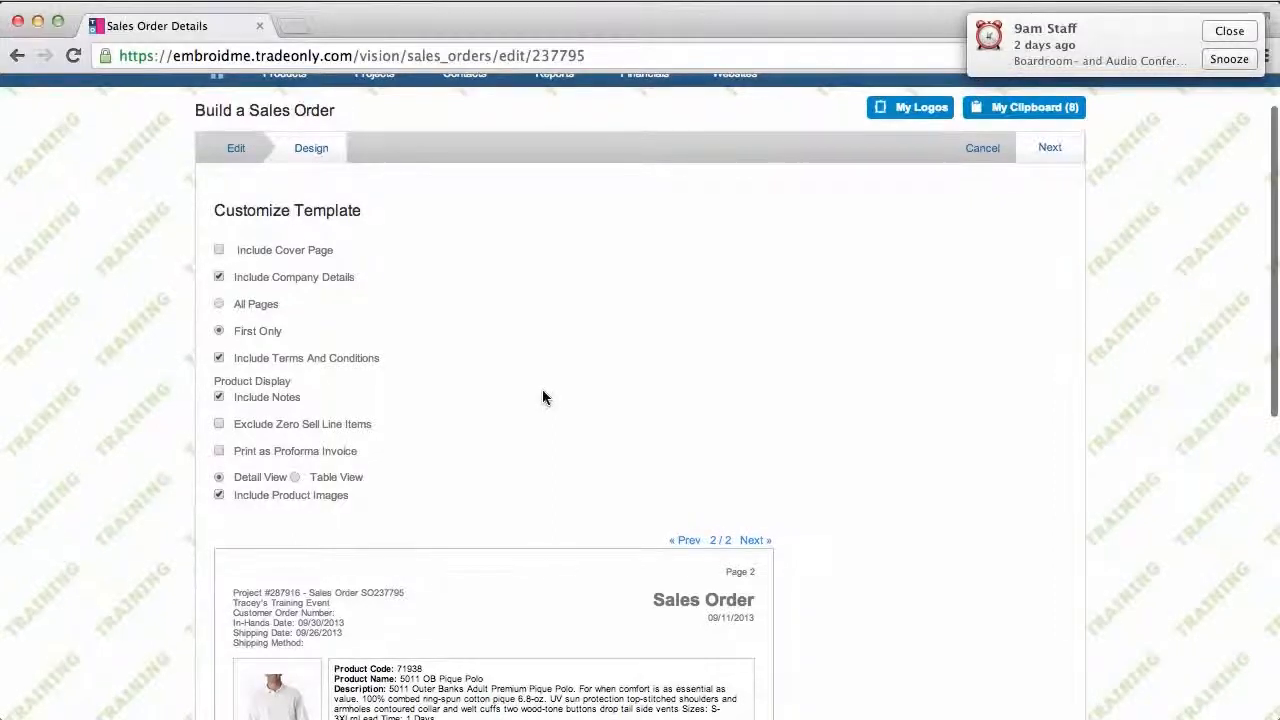
pyautogui.click(233, 150)
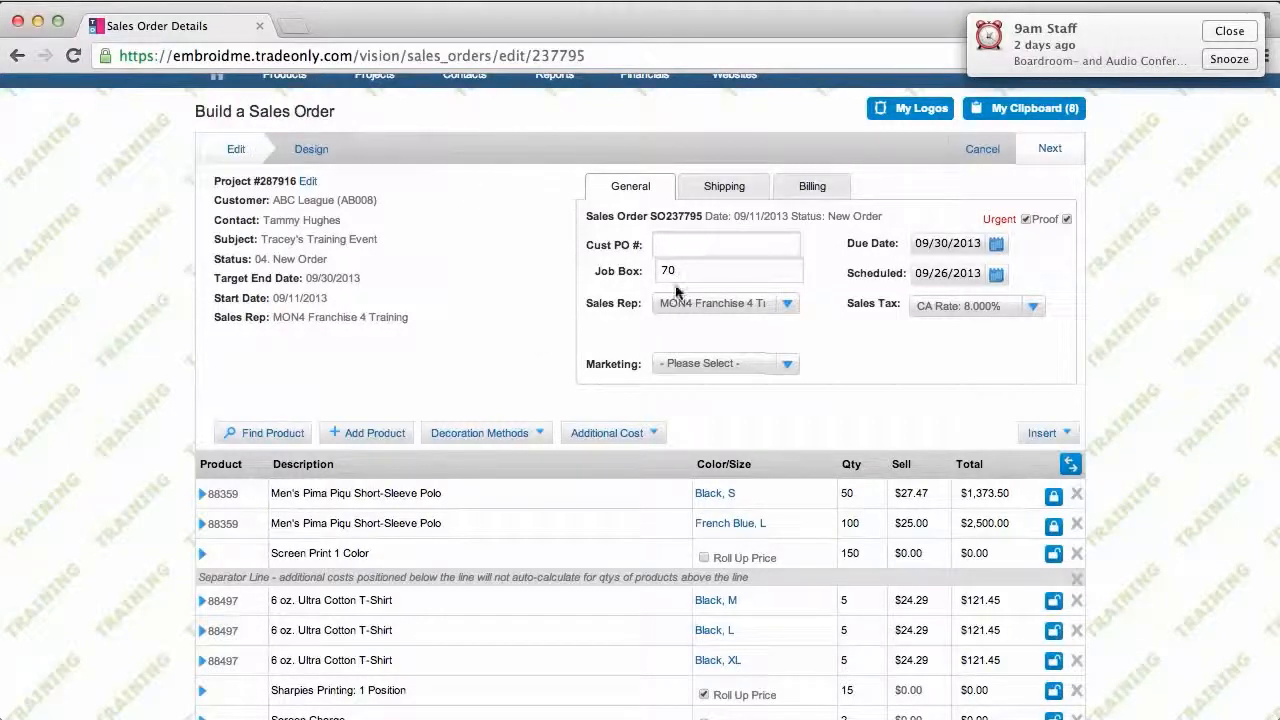
pyautogui.click(914, 110)
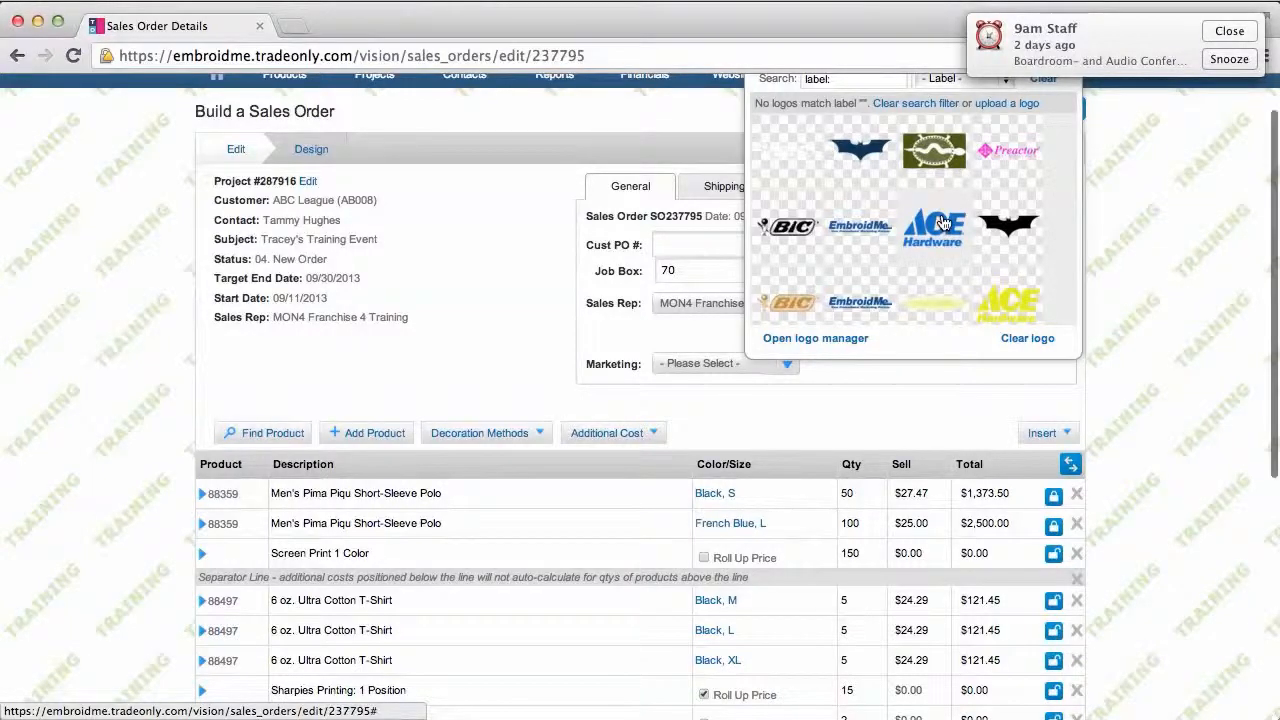
pyautogui.scroll(-3, 940, 222)
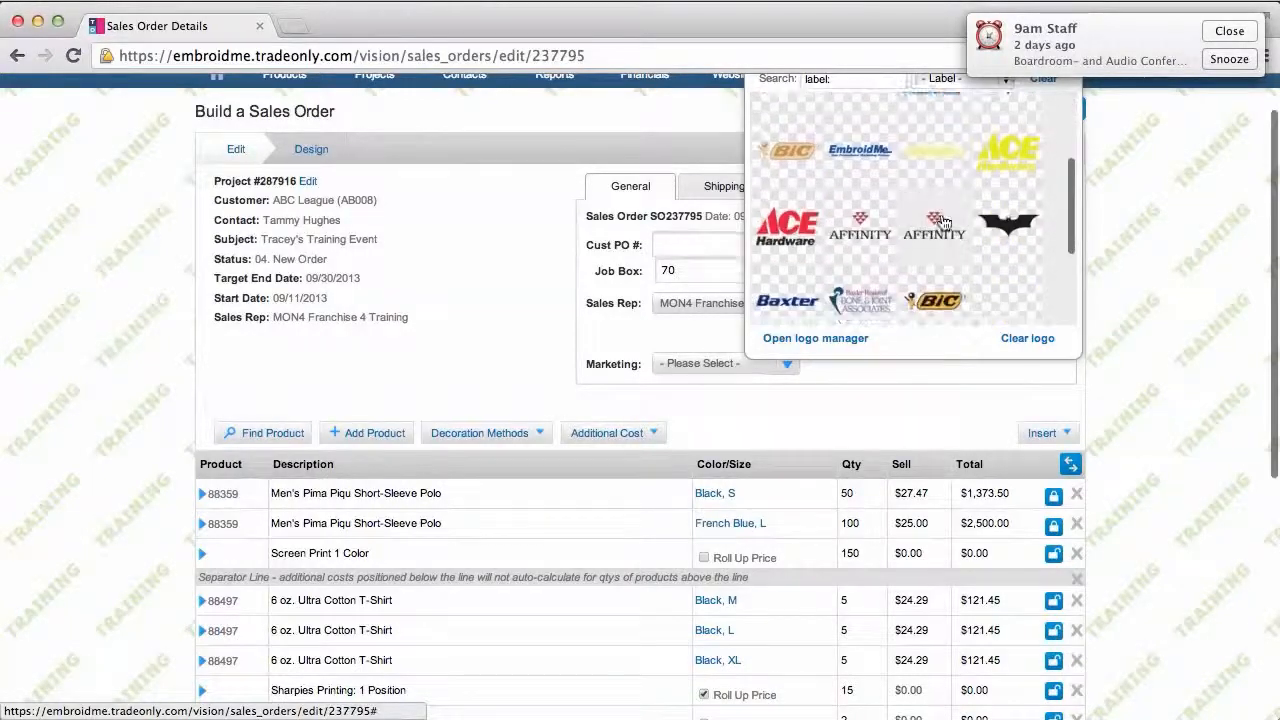
pyautogui.click(785, 227)
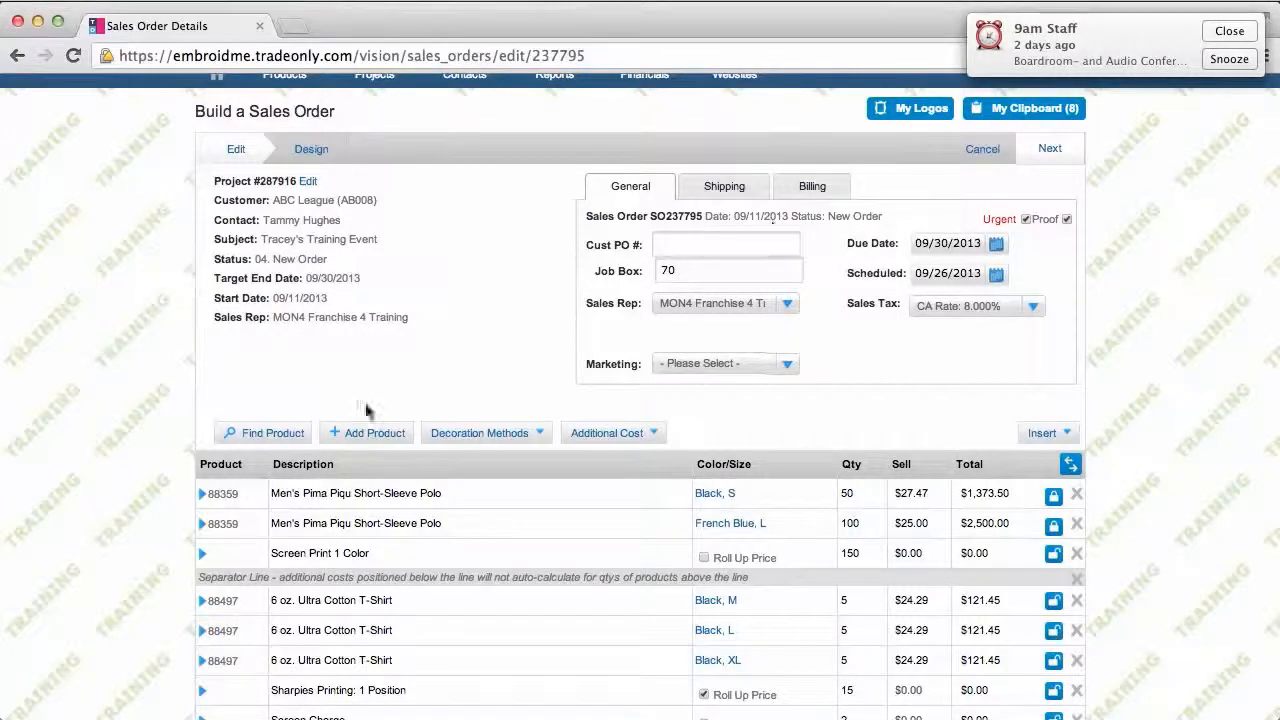
pyautogui.click(202, 494)
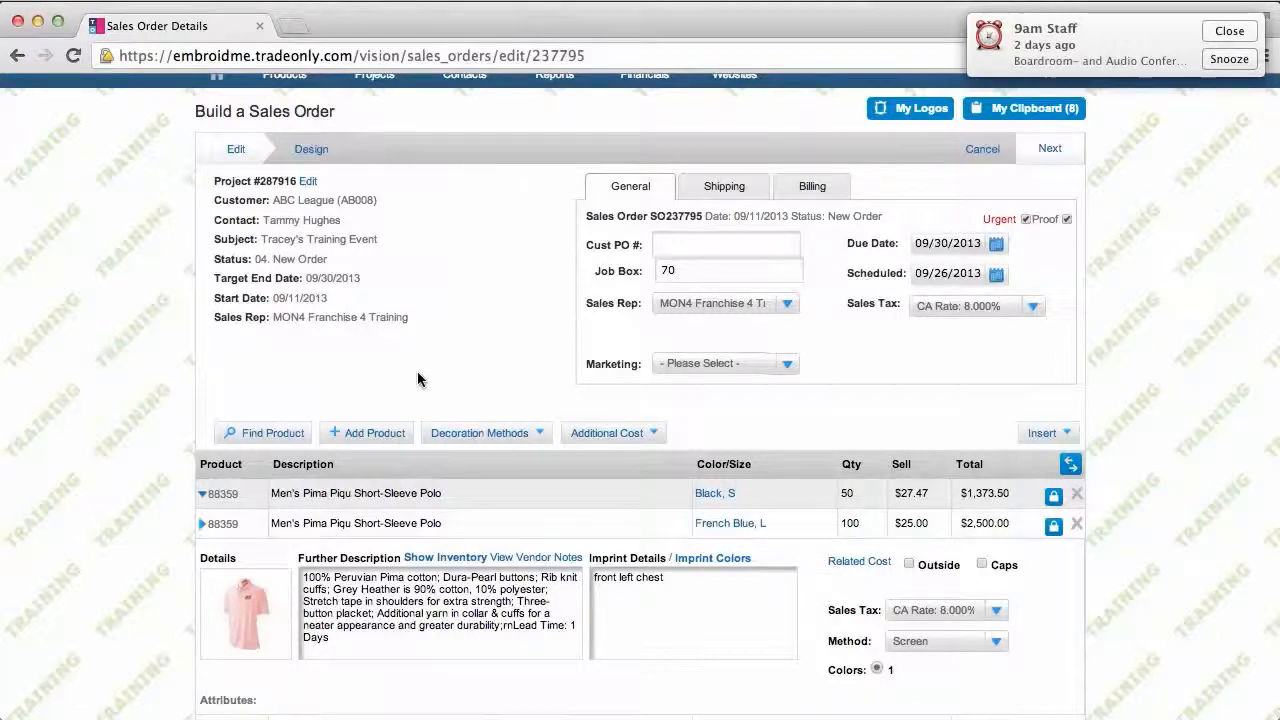
pyautogui.click(203, 495)
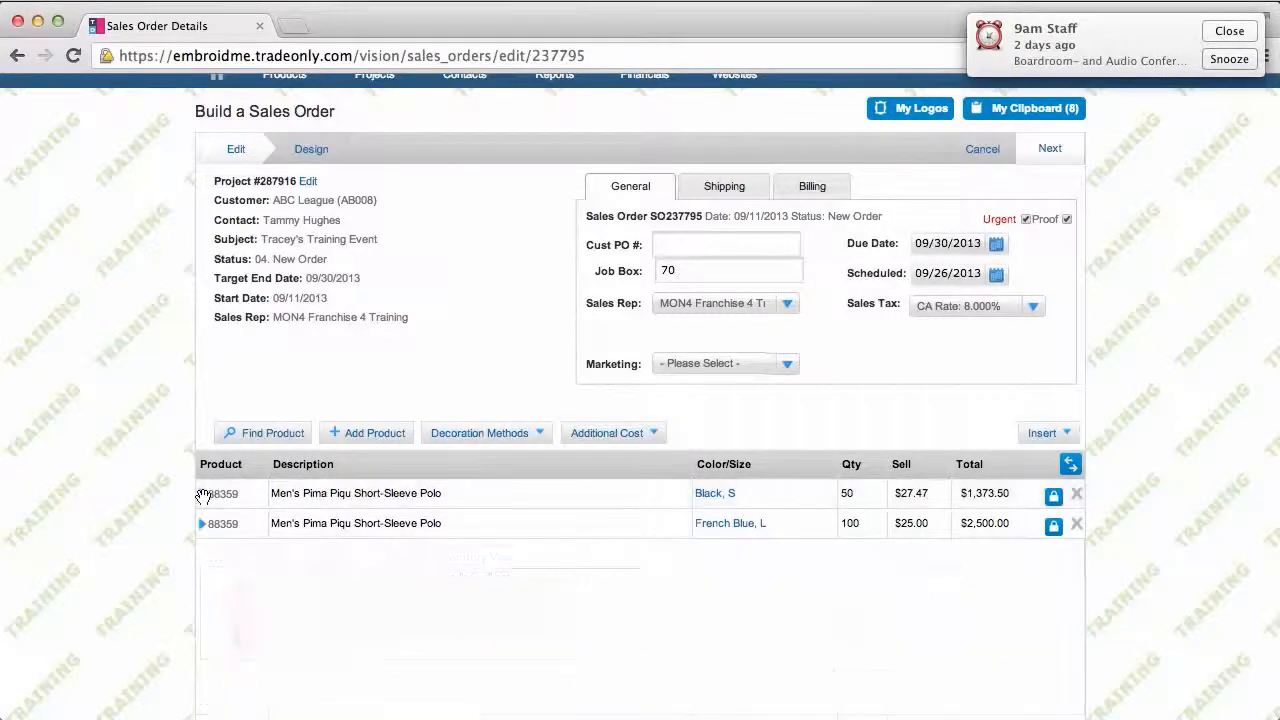
pyautogui.click(310, 151)
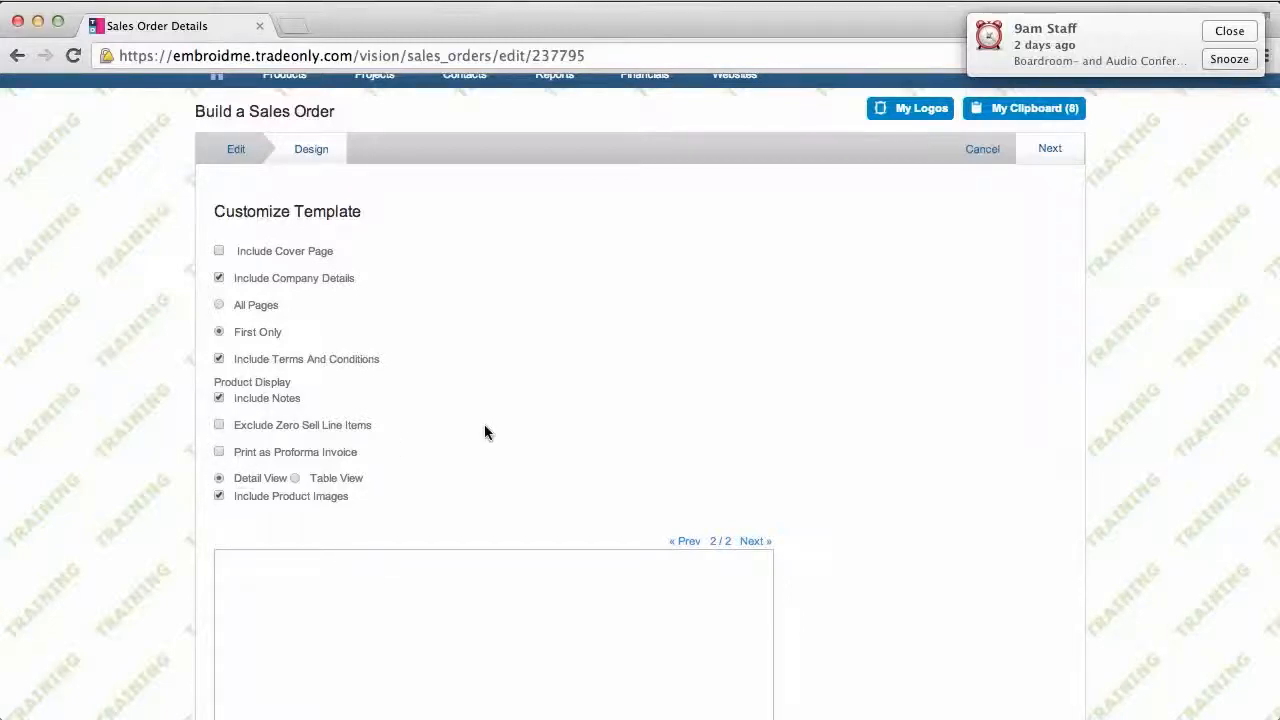
pyautogui.scroll(-5, 484, 425)
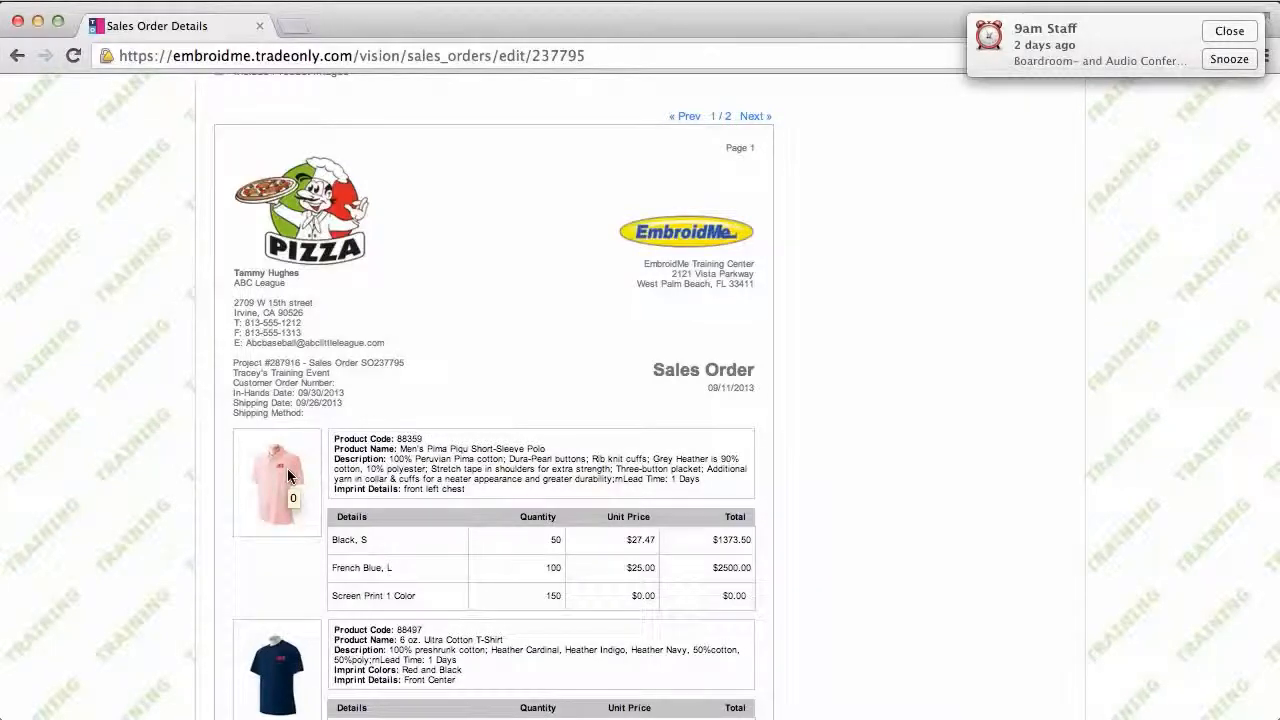
pyautogui.scroll(-2, 287, 470)
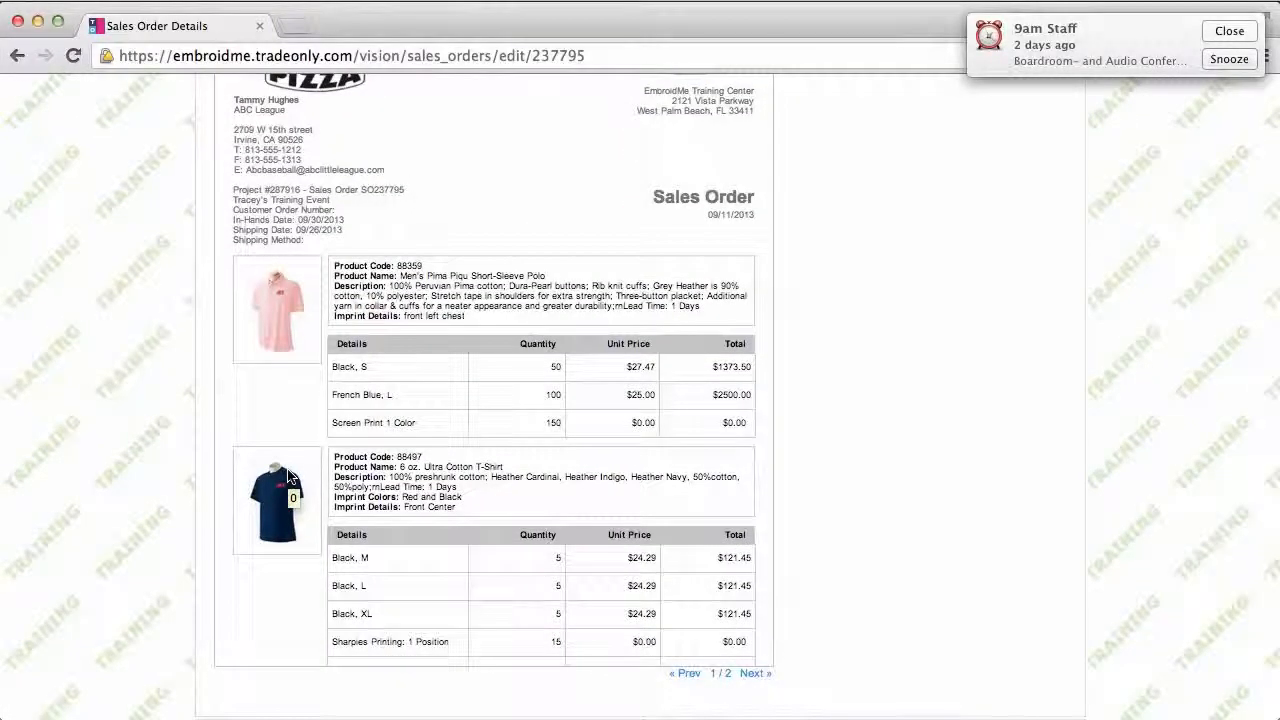
pyautogui.scroll(3, 287, 477)
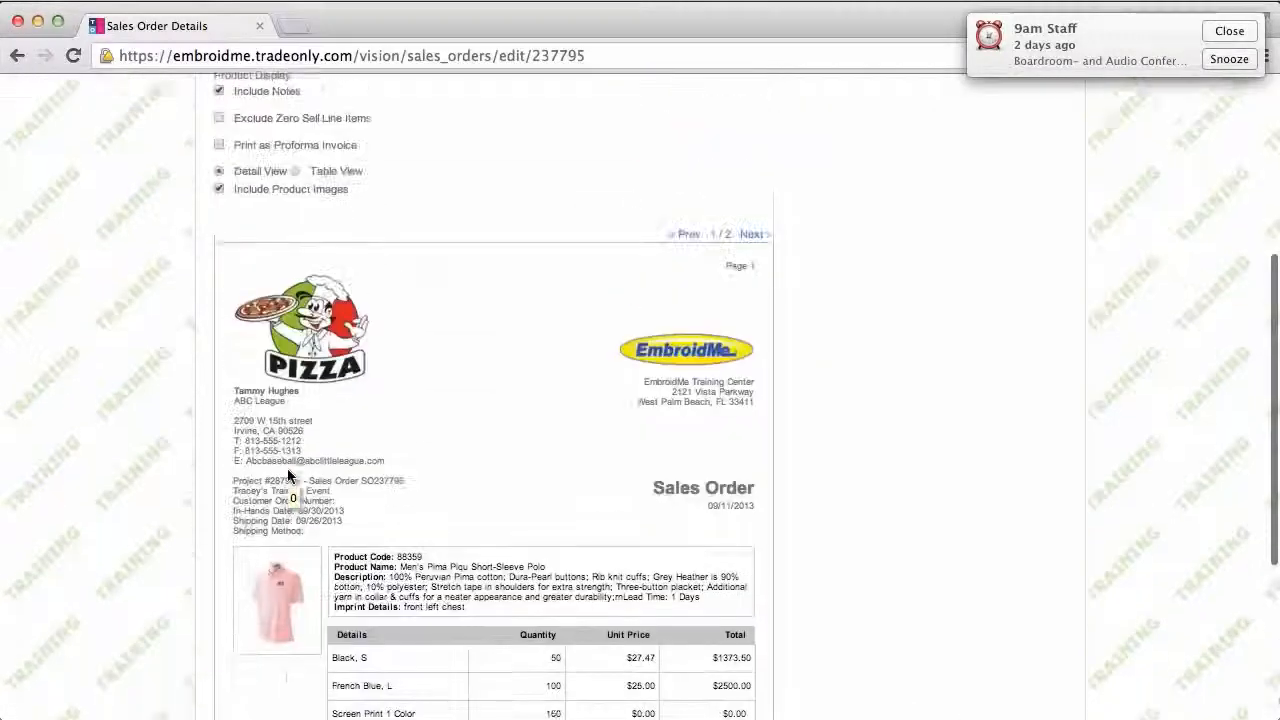
pyautogui.scroll(3, 287, 476)
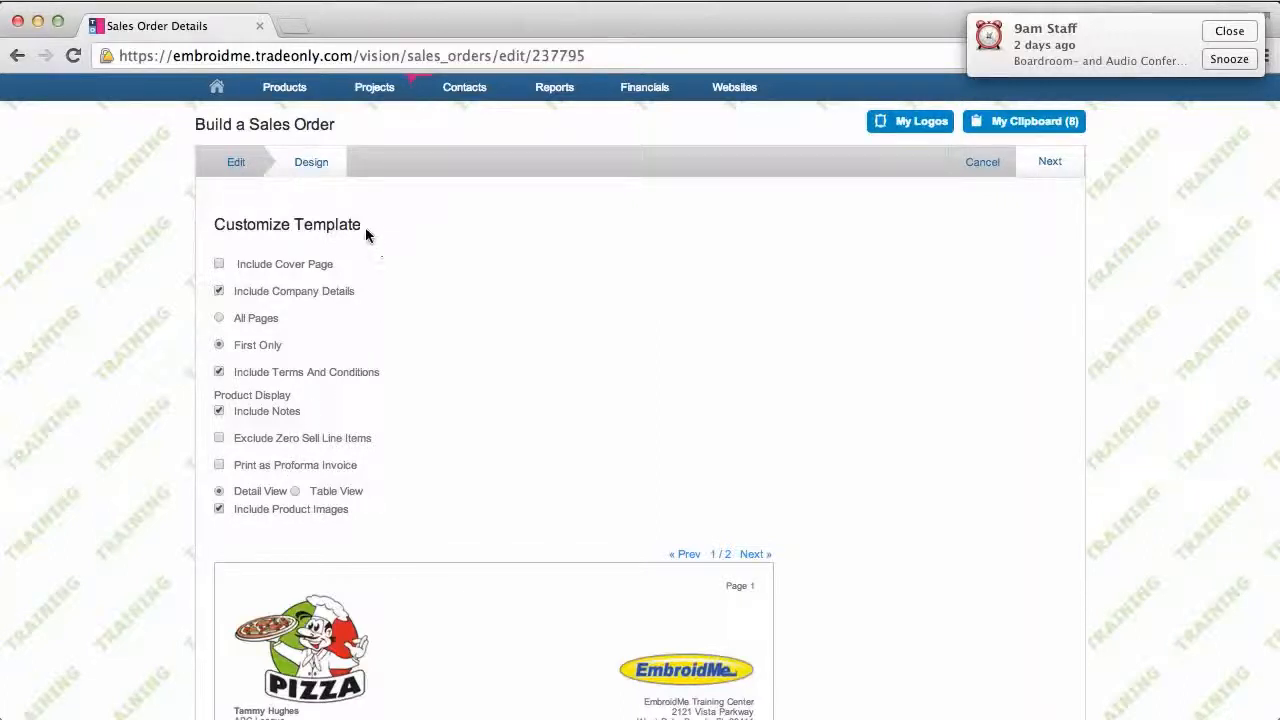
pyautogui.click(238, 165)
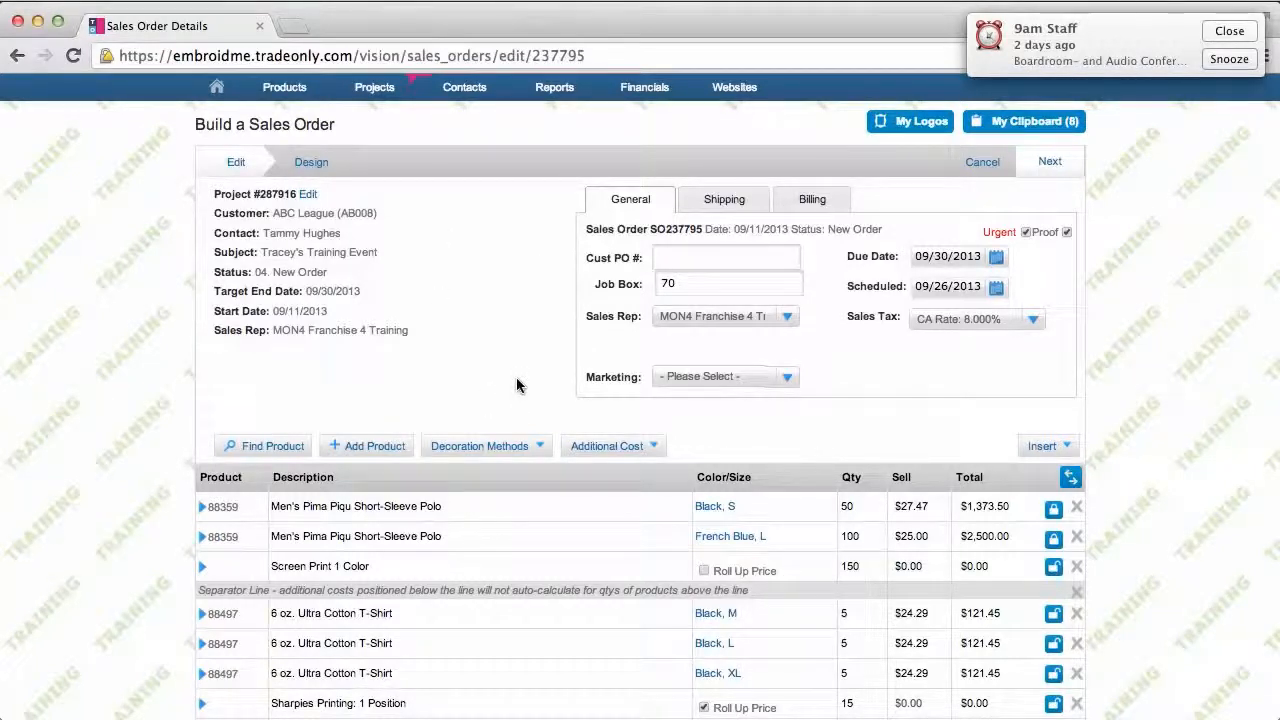
pyautogui.scroll(1, 1145, 355)
pyautogui.scroll(1, 1144, 349)
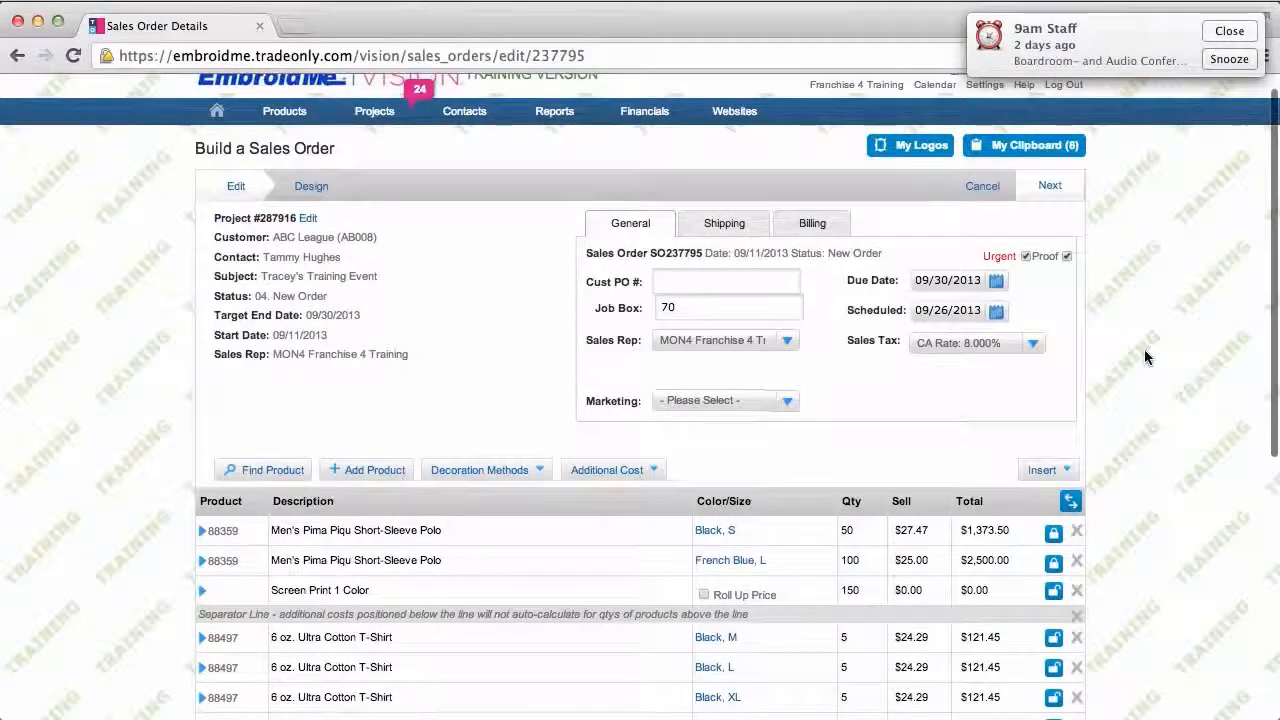
pyautogui.scroll(-2, 1144, 349)
# Step: Apply a 3000.00 Check deposit to the order, entering the check number as Payment Ref
pyautogui.click(1061, 146)
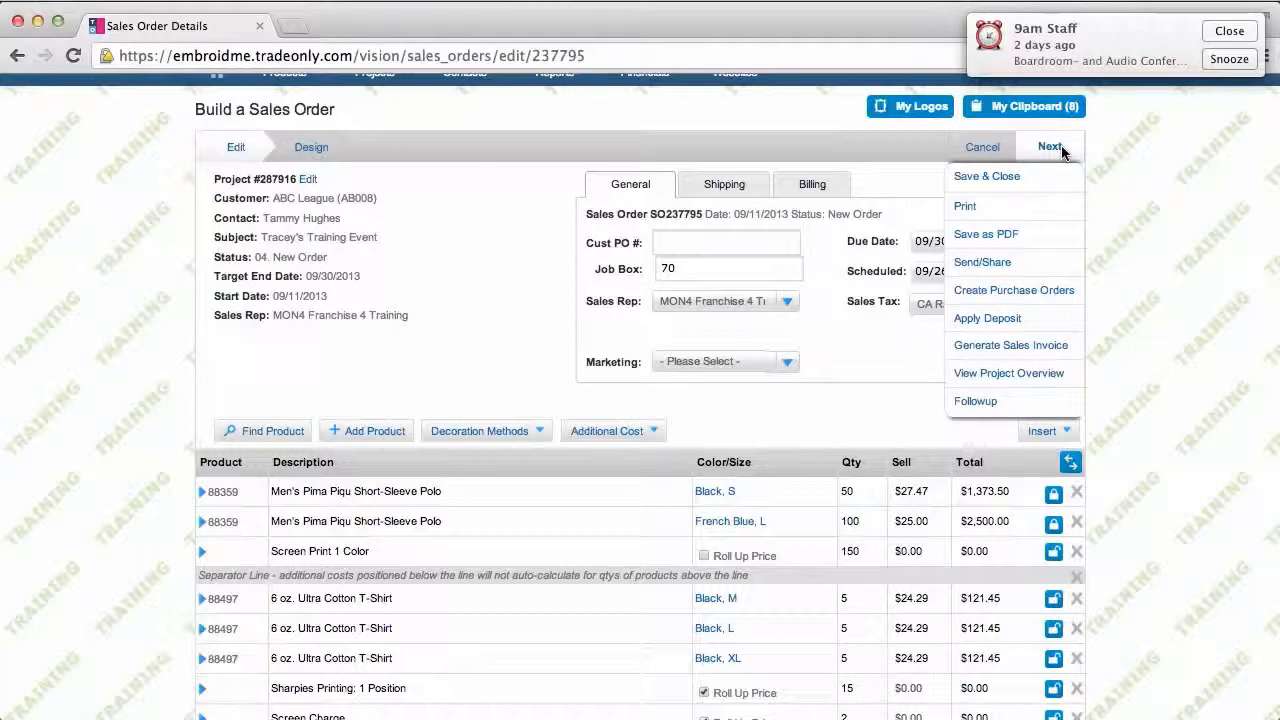
pyautogui.click(1003, 321)
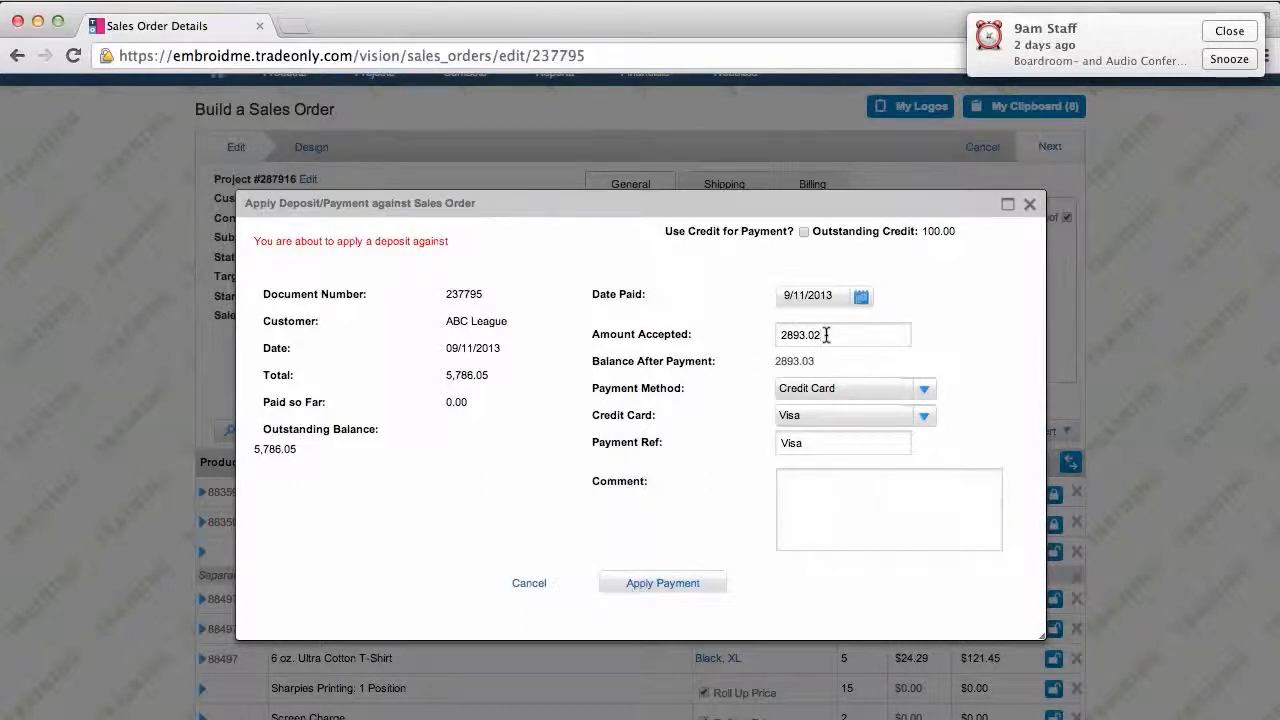
pyautogui.moveTo(826, 335); pyautogui.dragTo(780, 336)
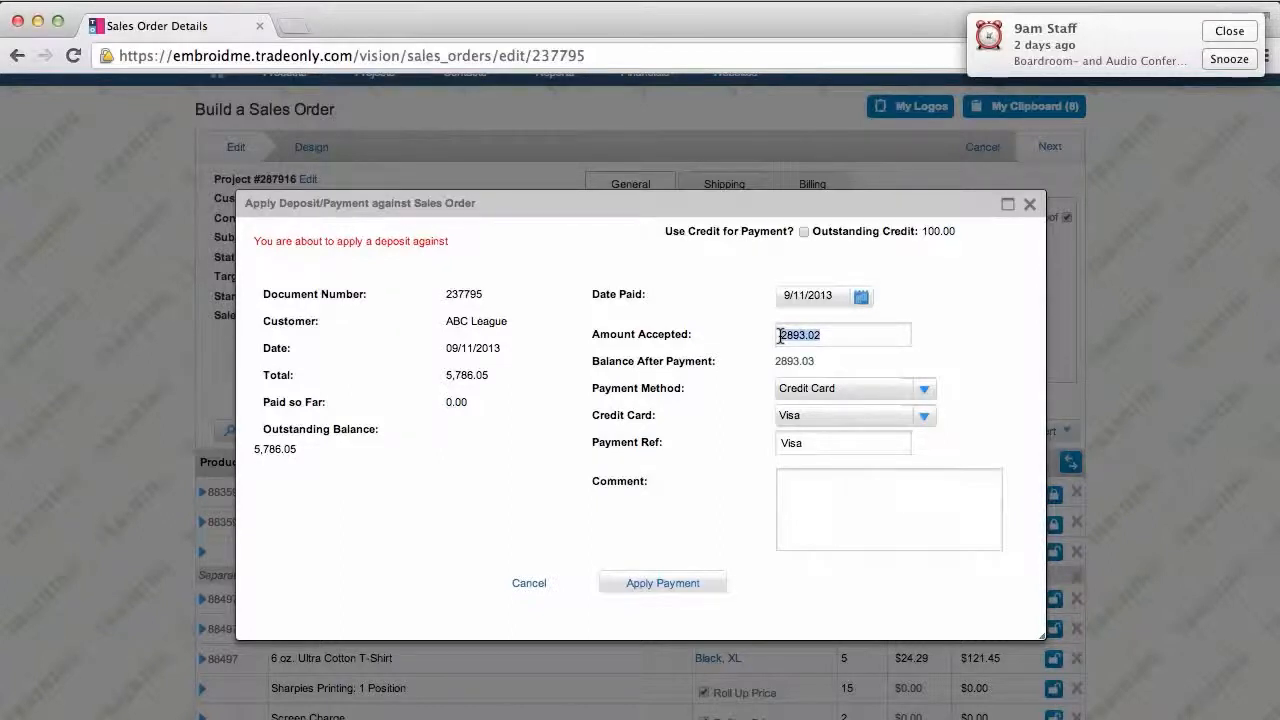
pyautogui.write('3000.00')
pyautogui.click(924, 394)
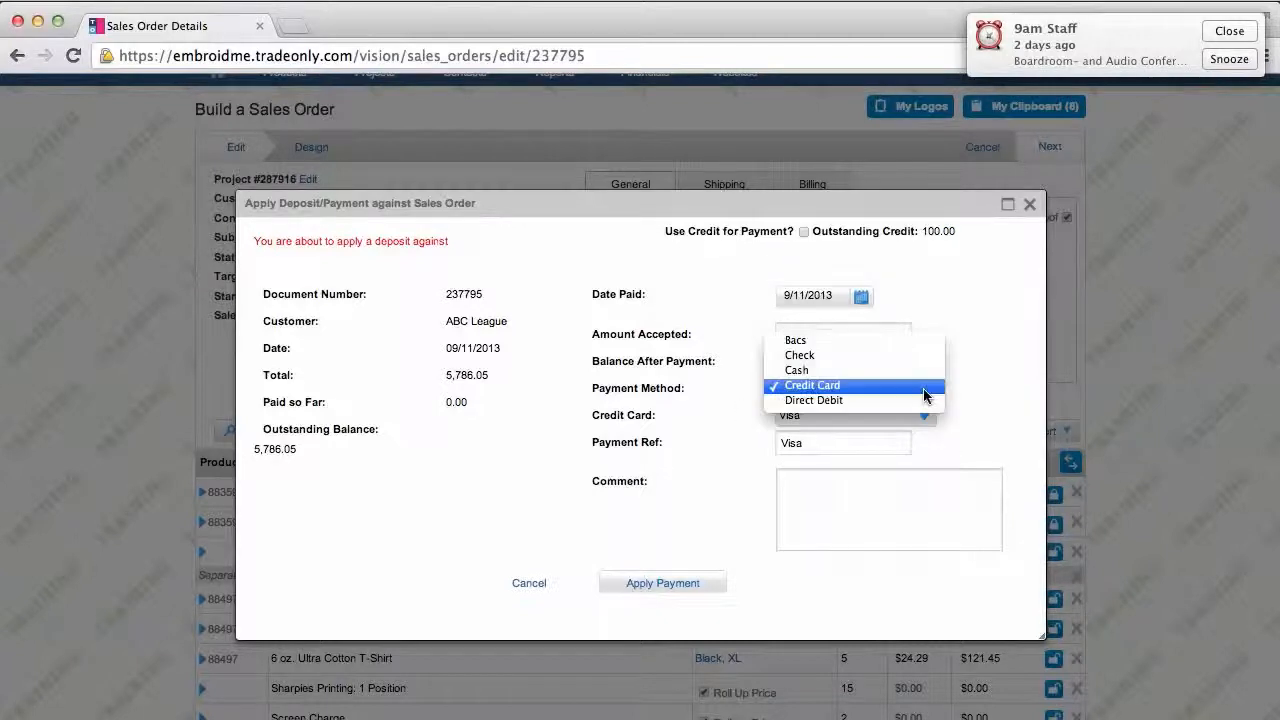
pyautogui.click(860, 357)
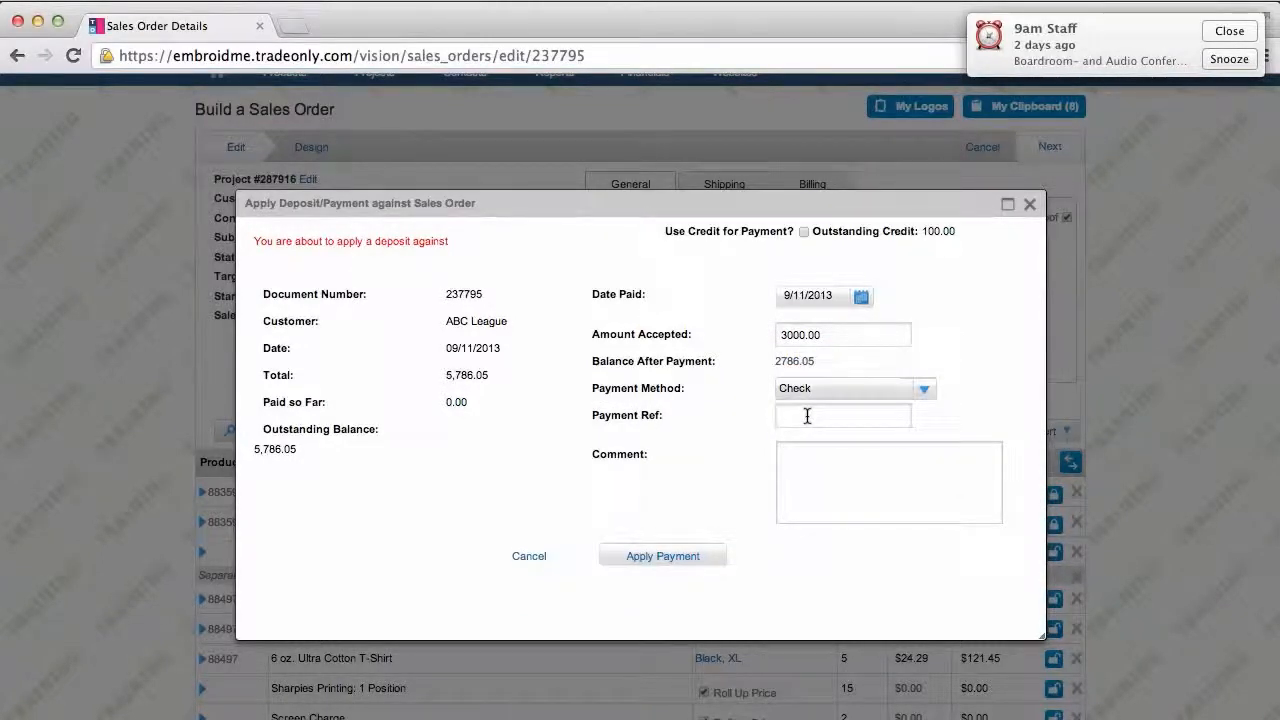
pyautogui.write('67890')
pyautogui.click(664, 557)
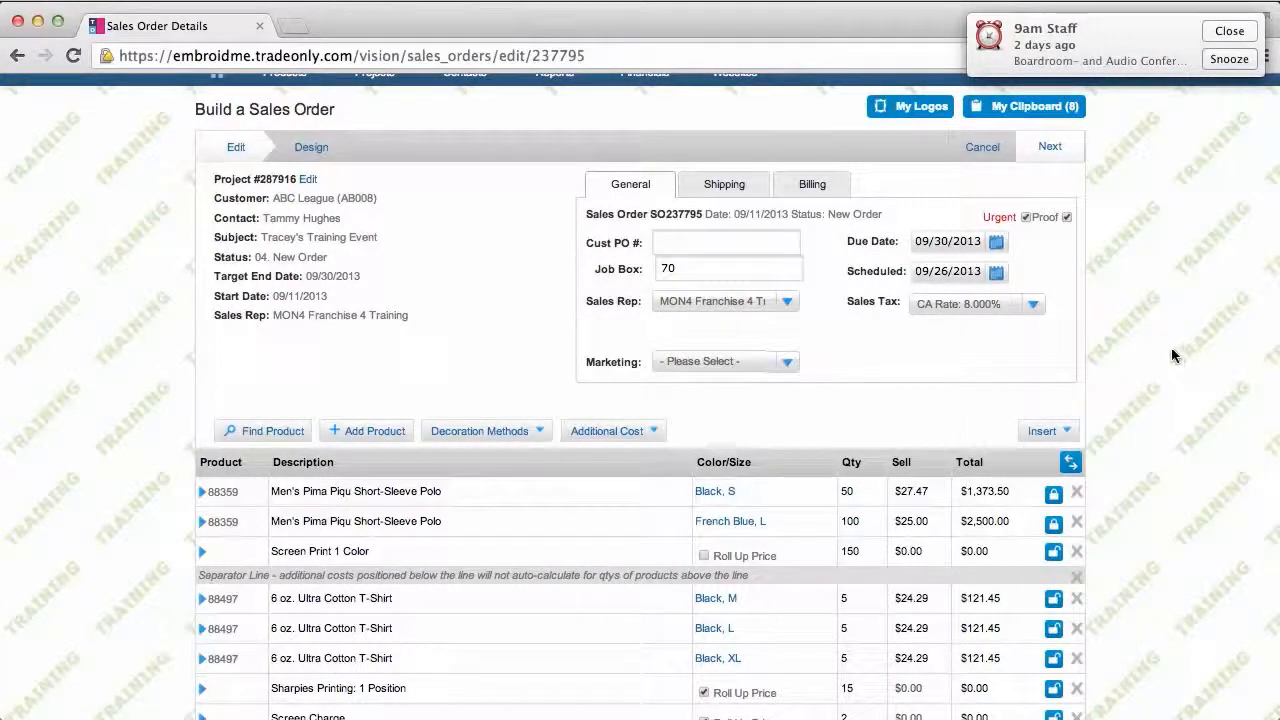
# Step: Review the Payment Information totals showing $2,786.05 still due, then bring up the order's Next menu
pyautogui.scroll(-3, 1171, 347)
pyautogui.scroll(-6, 1171, 347)
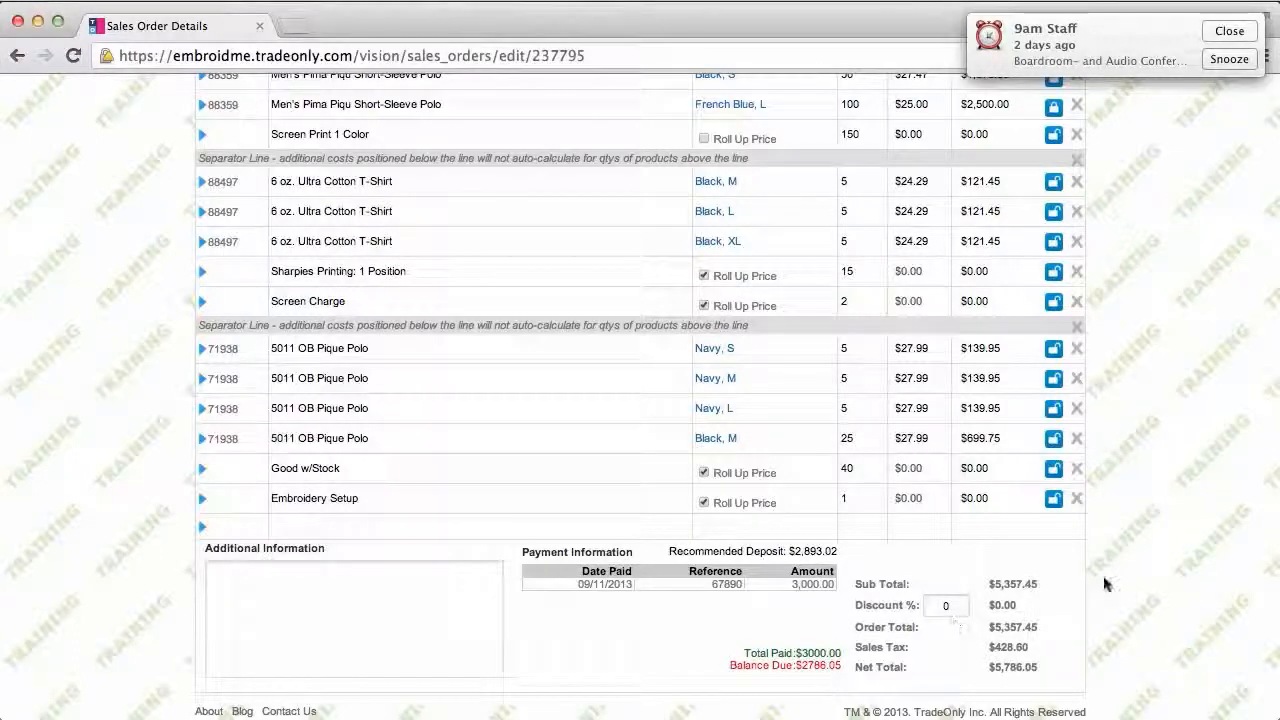
pyautogui.scroll(2, 1188, 520)
pyautogui.scroll(10, 1188, 520)
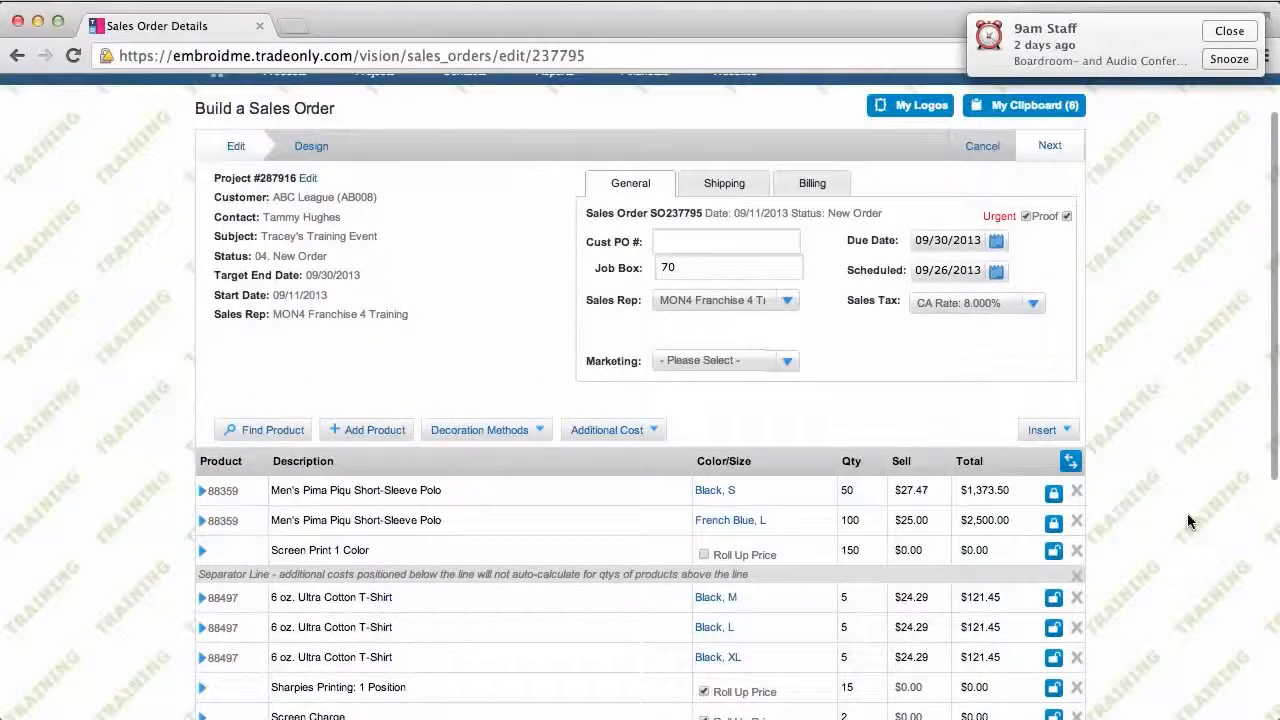
pyautogui.scroll(2, 1188, 520)
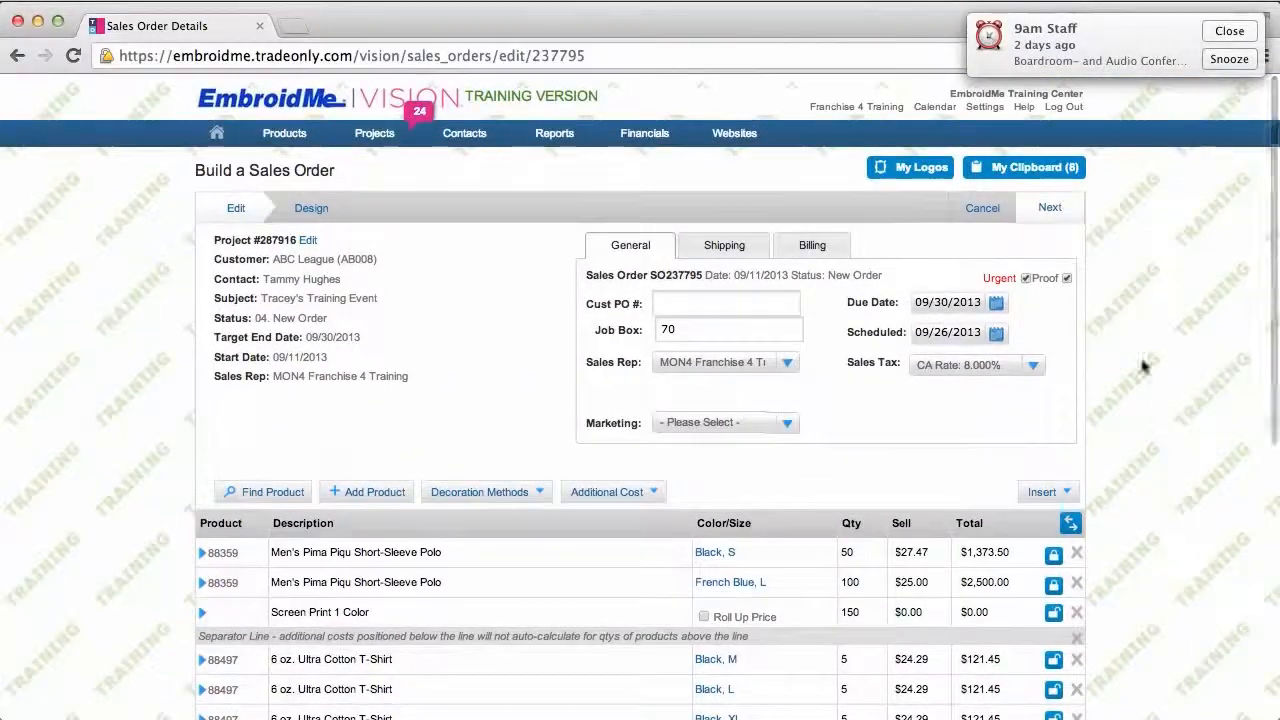
pyautogui.click(1050, 209)
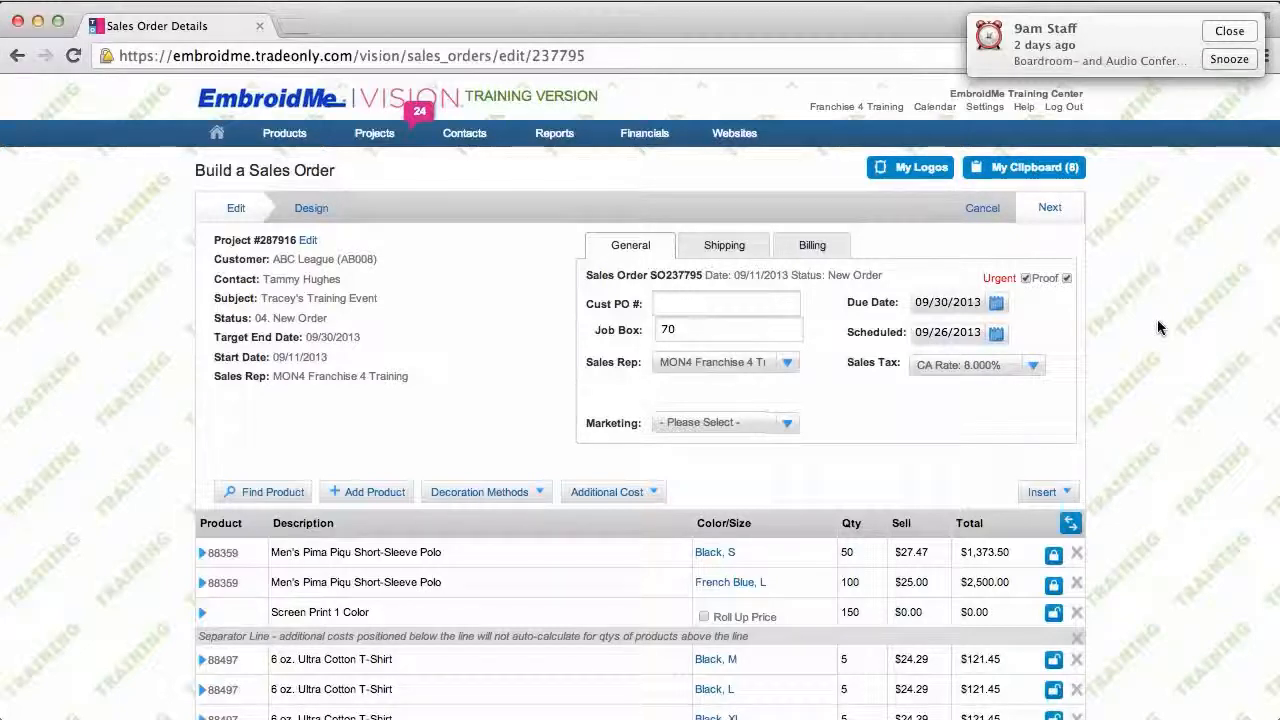
pyautogui.click(1049, 207)
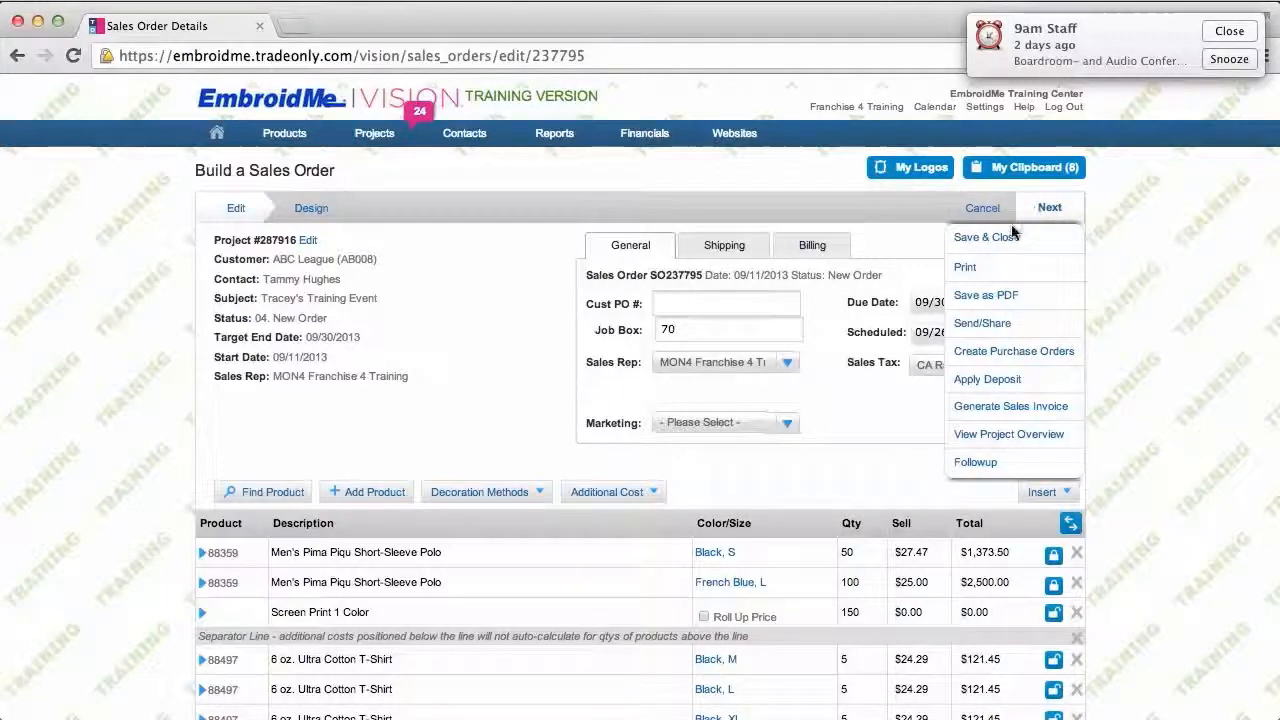
# Step: Email Sales Order 237795.pdf to the customer contact's email address via Send/Share
pyautogui.click(977, 327)
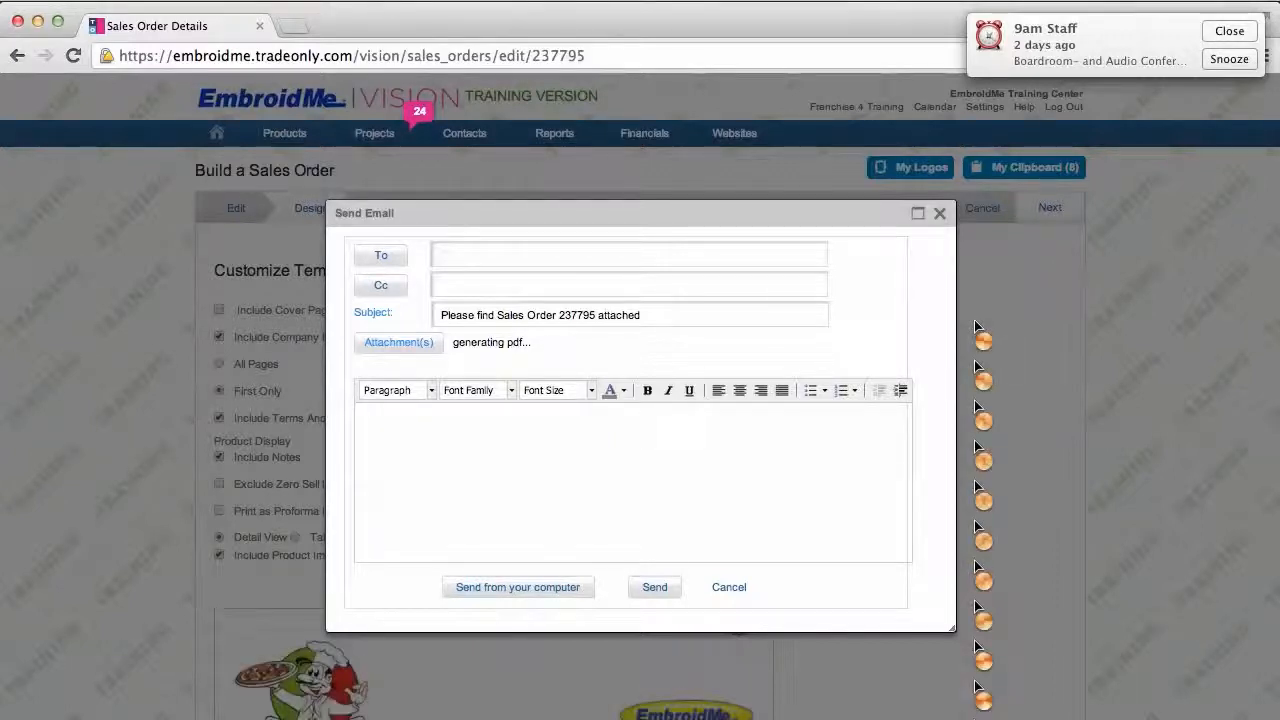
pyautogui.click(452, 253)
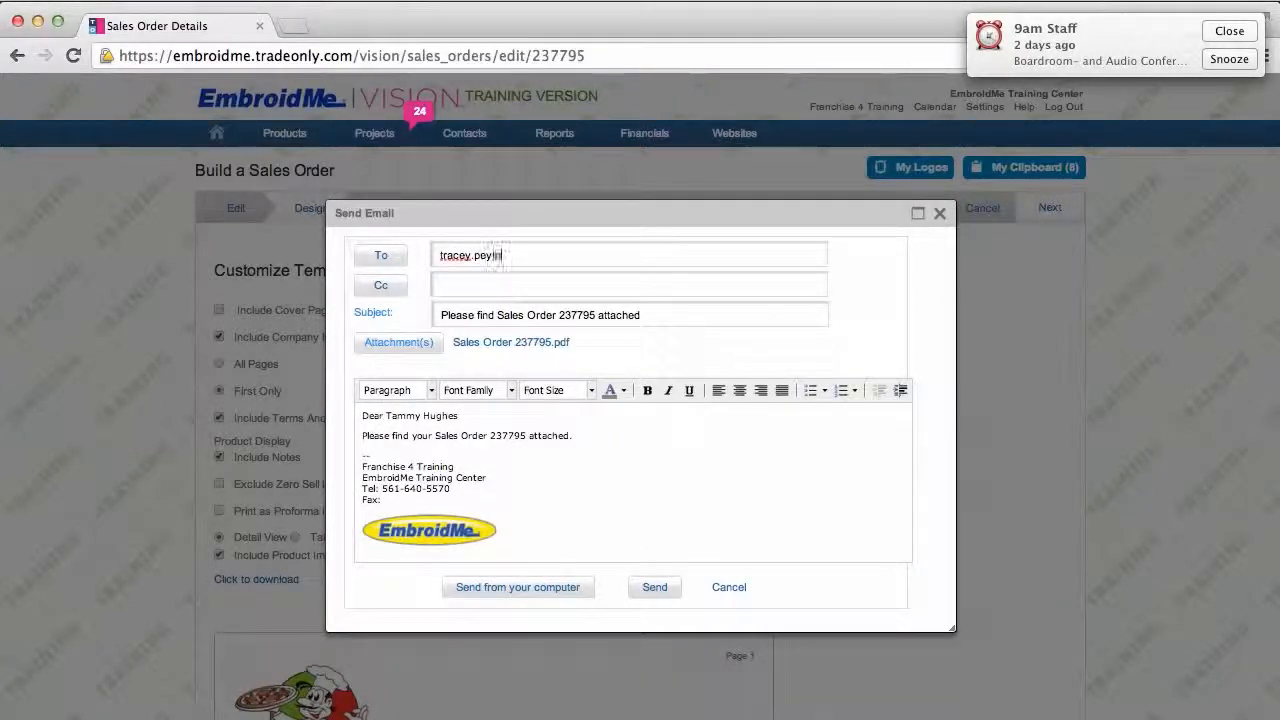
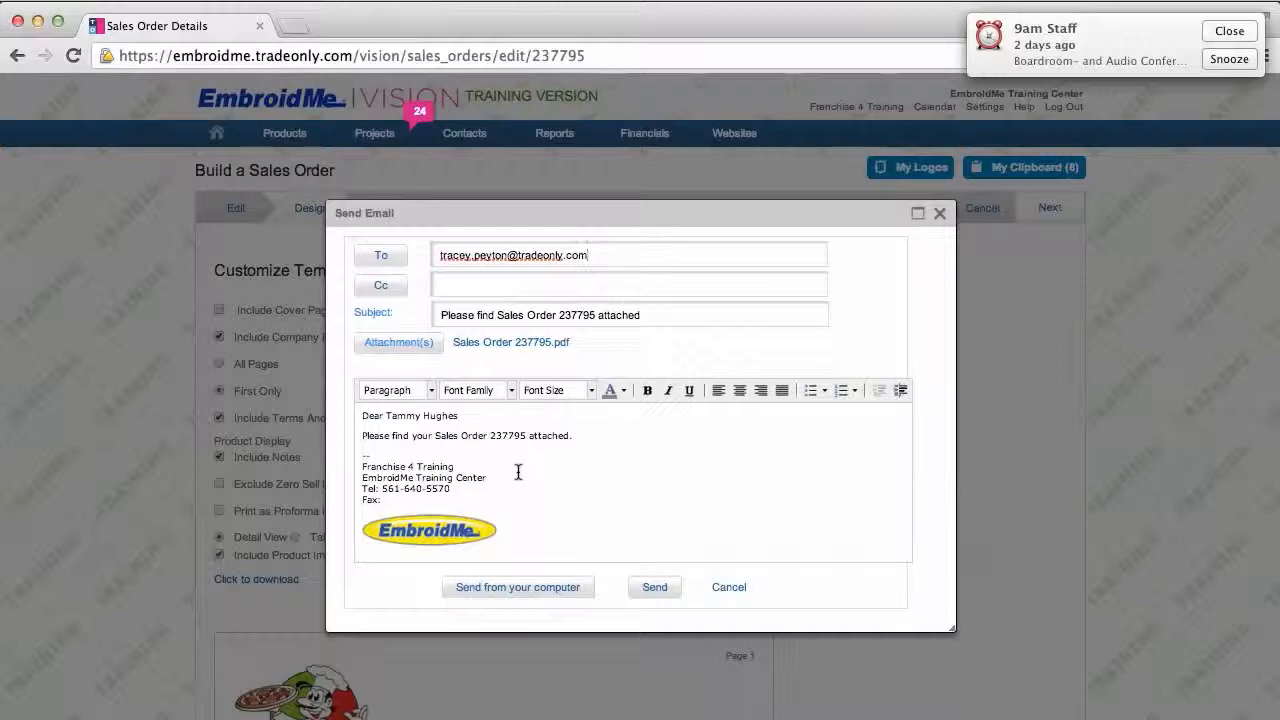
pyautogui.click(655, 588)
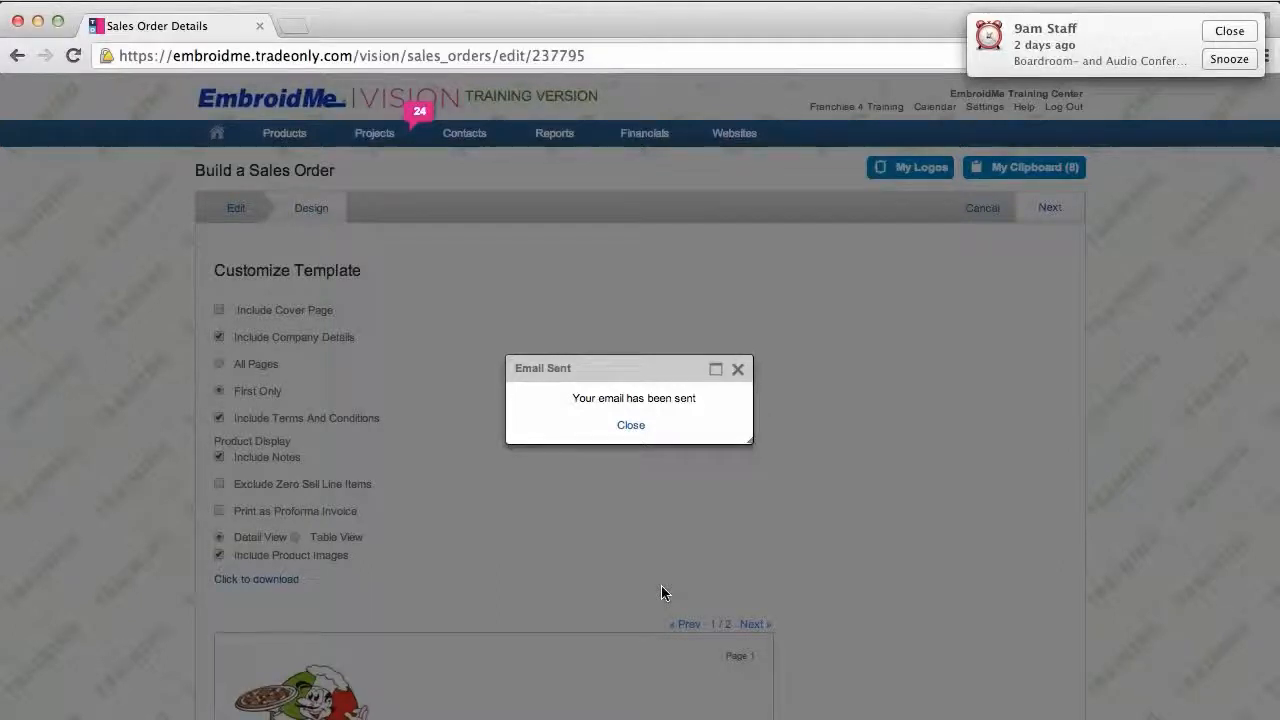
# Step: Dismiss the Email Sent confirmation and Save & Close sales order SO237795
pyautogui.click(631, 426)
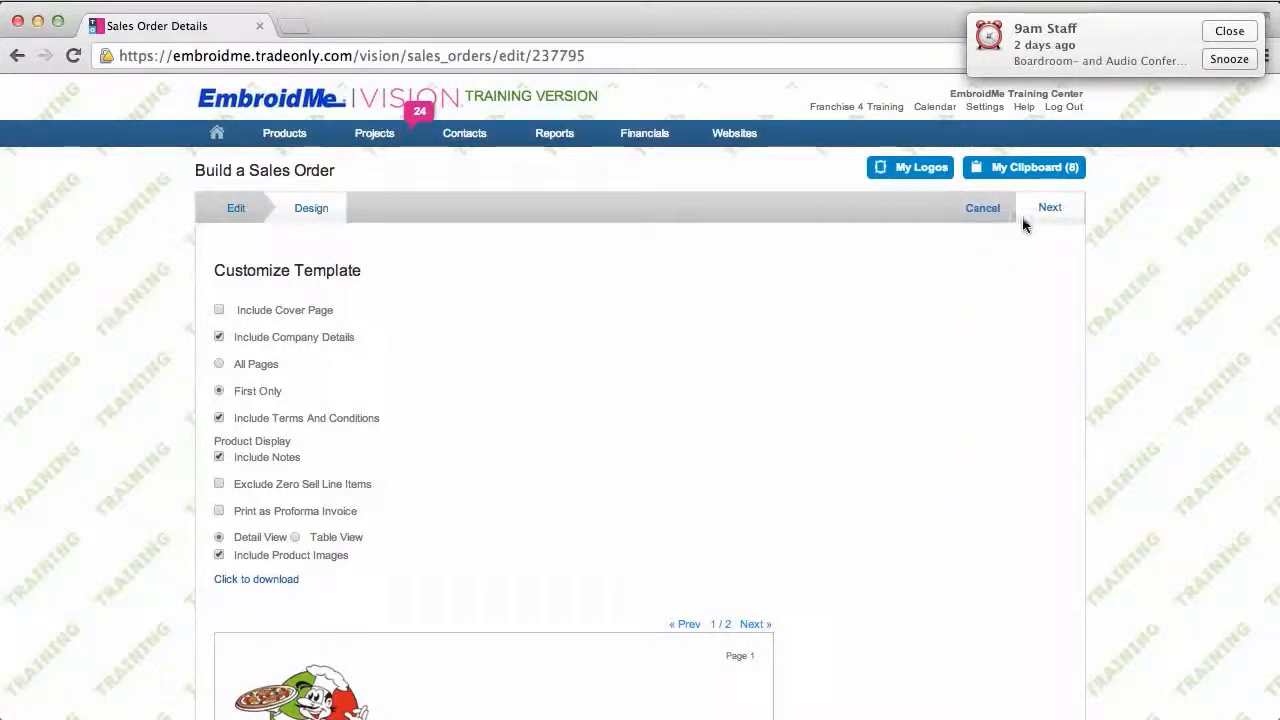
pyautogui.click(1014, 244)
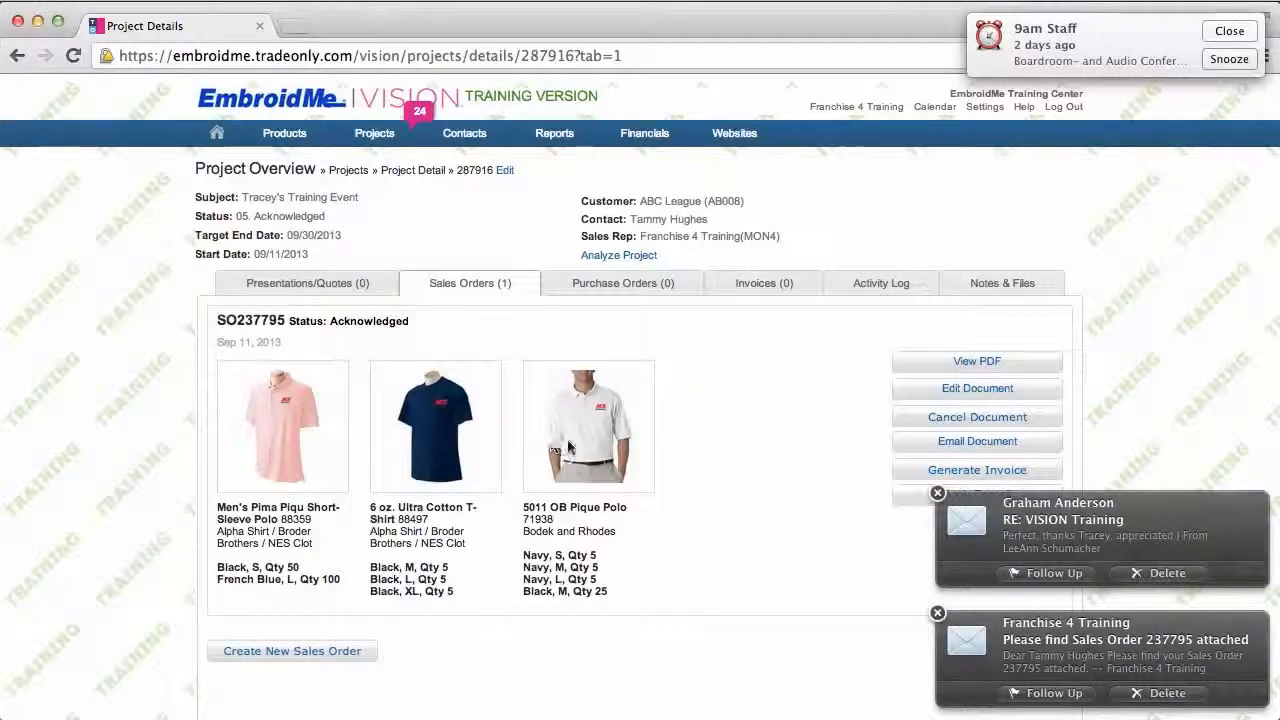
# Step: Clear the mail notifications and show completed activities in the project's Activity Log
pyautogui.click(937, 492)
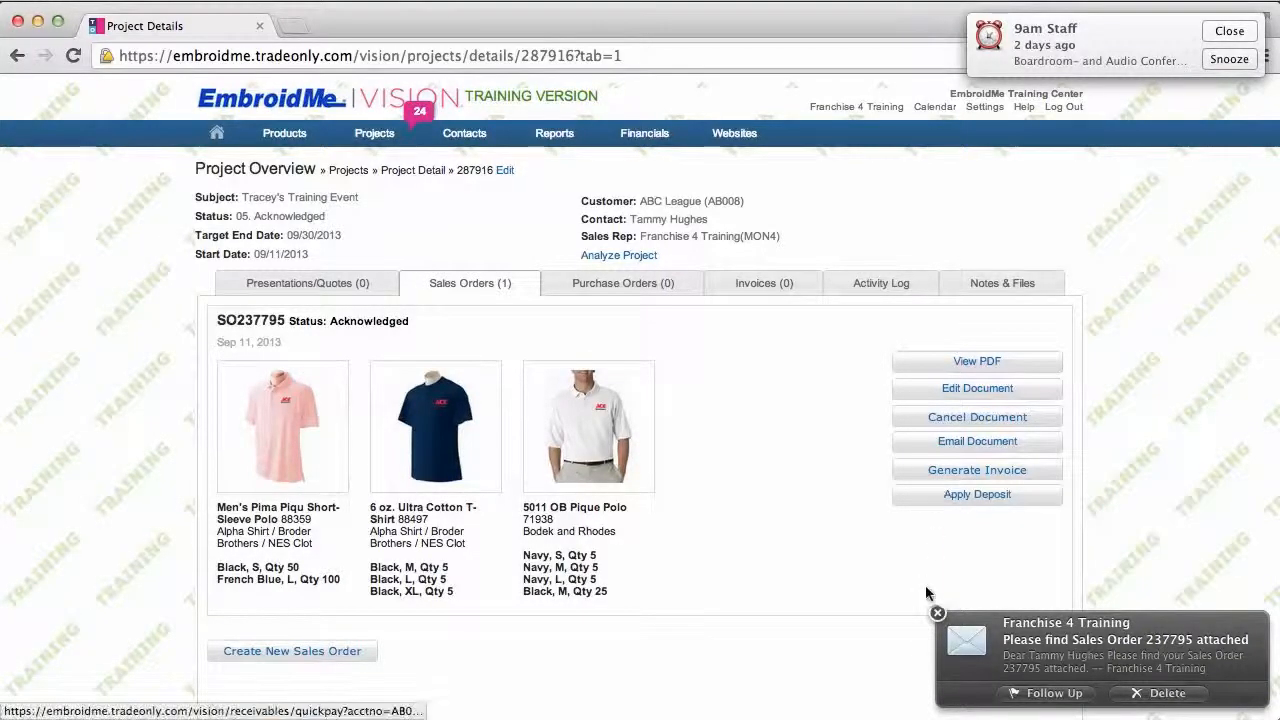
pyautogui.click(938, 614)
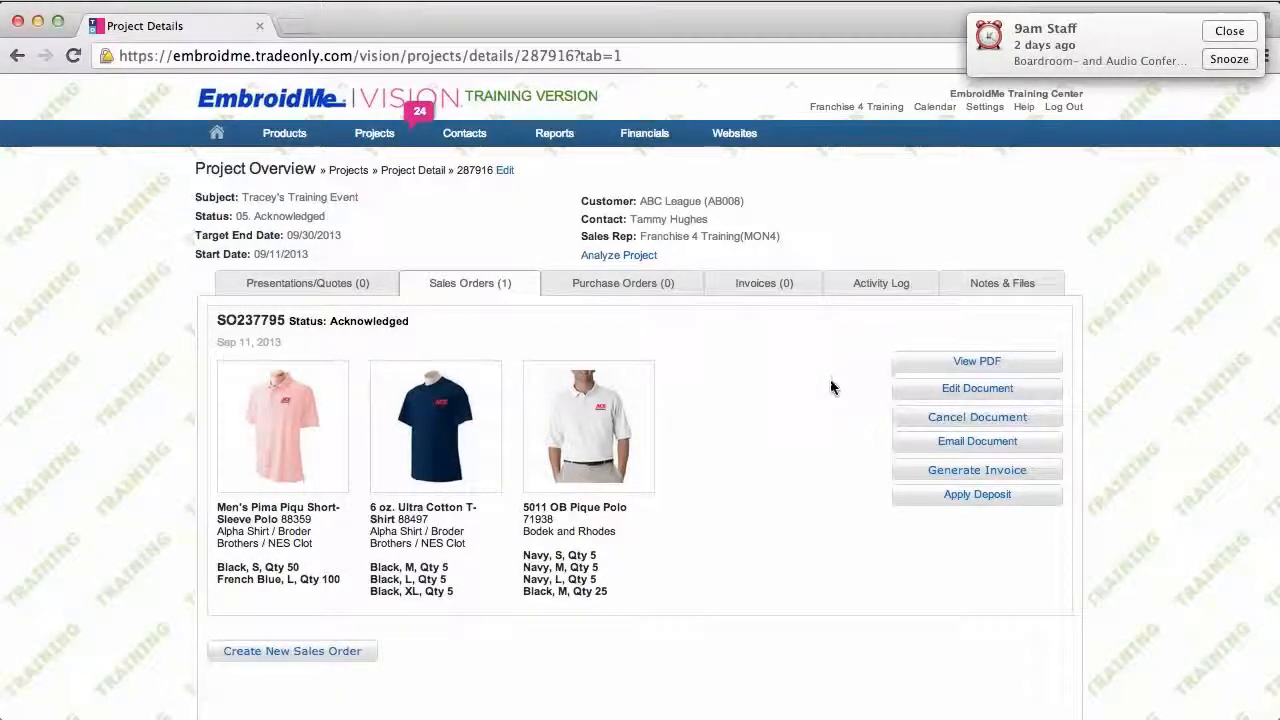
pyautogui.click(877, 285)
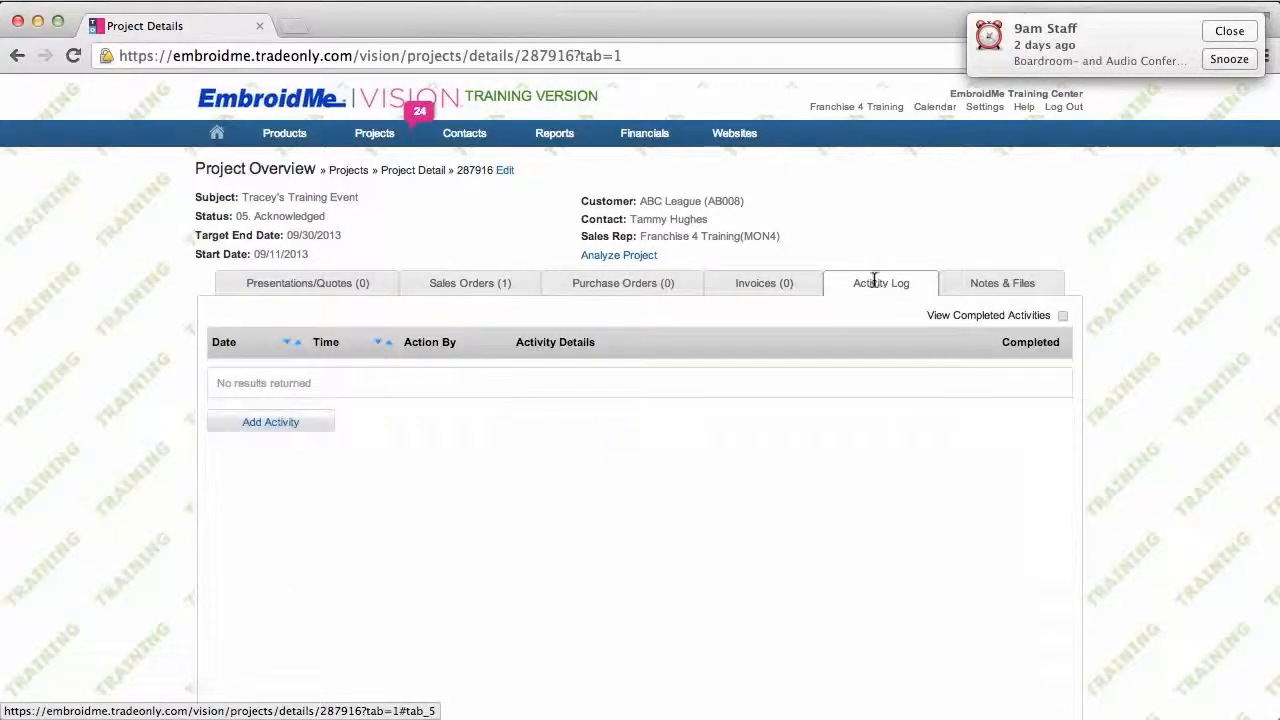
pyautogui.click(1063, 316)
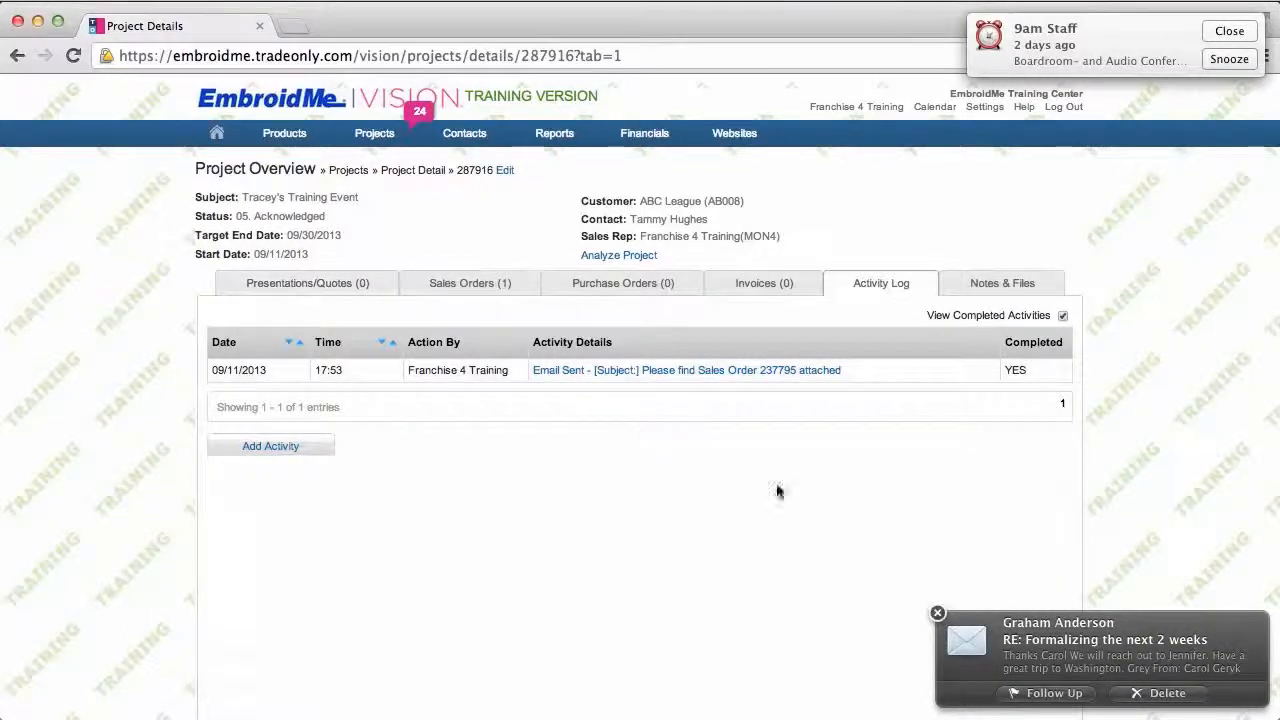
pyautogui.click(935, 614)
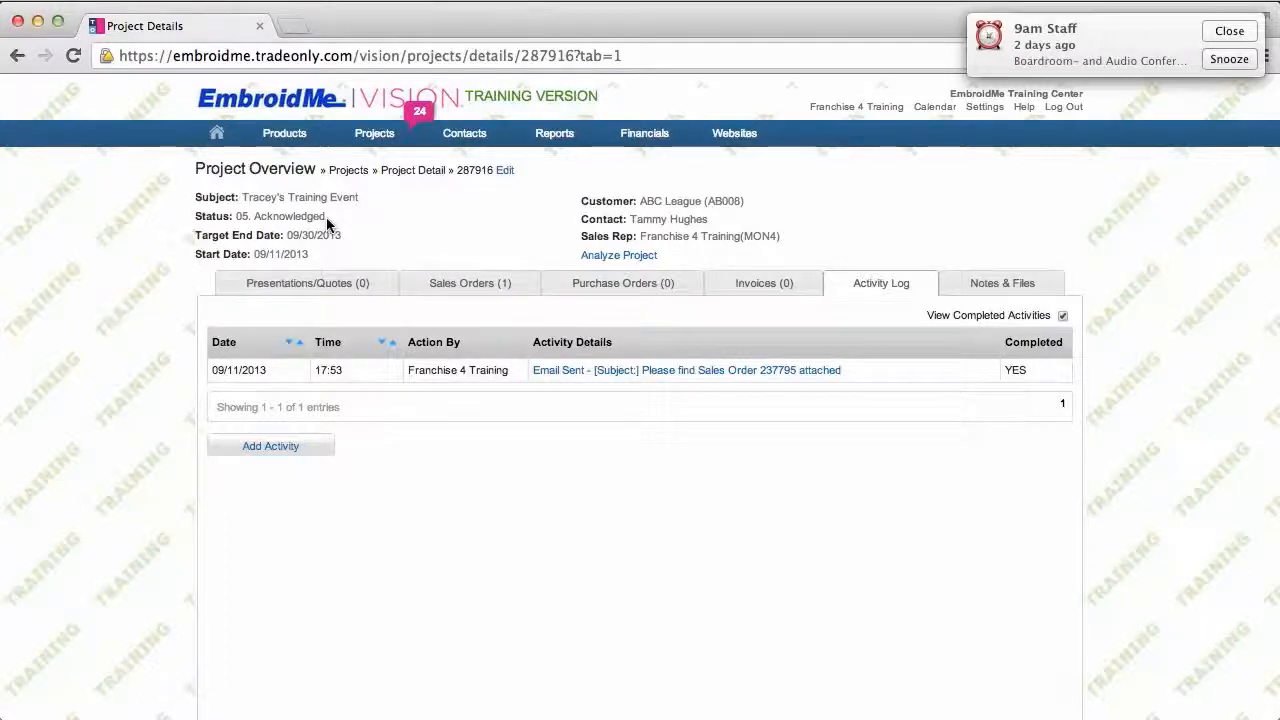
pyautogui.moveTo(372, 134)
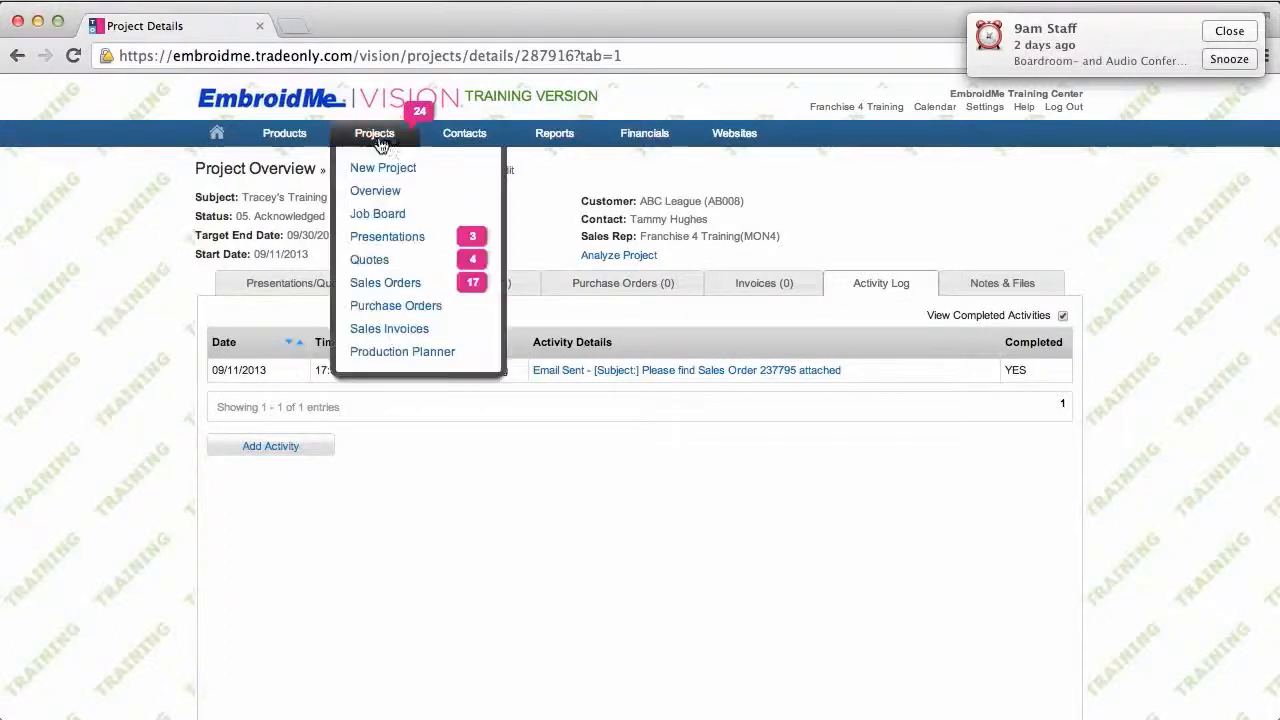
# Step: Search the Projects Overview by Customer for 'ABC League', listing its 56 projects
pyautogui.click(378, 198)
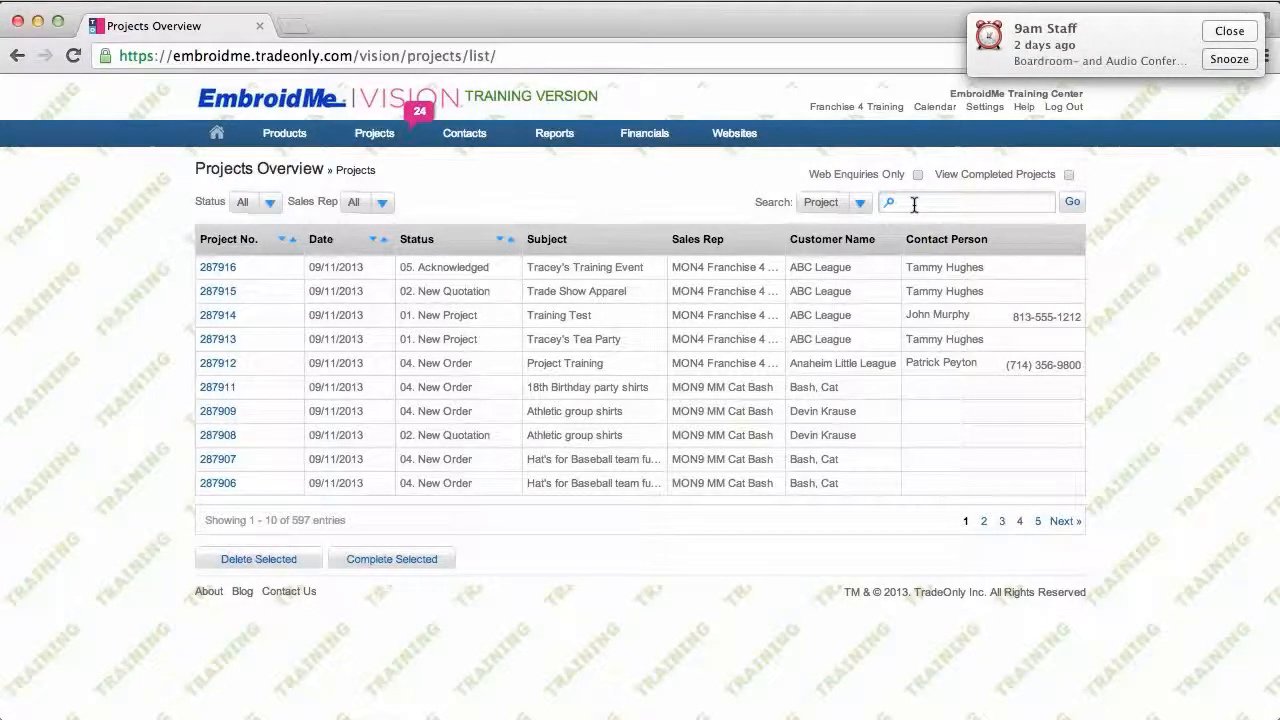
pyautogui.click(860, 206)
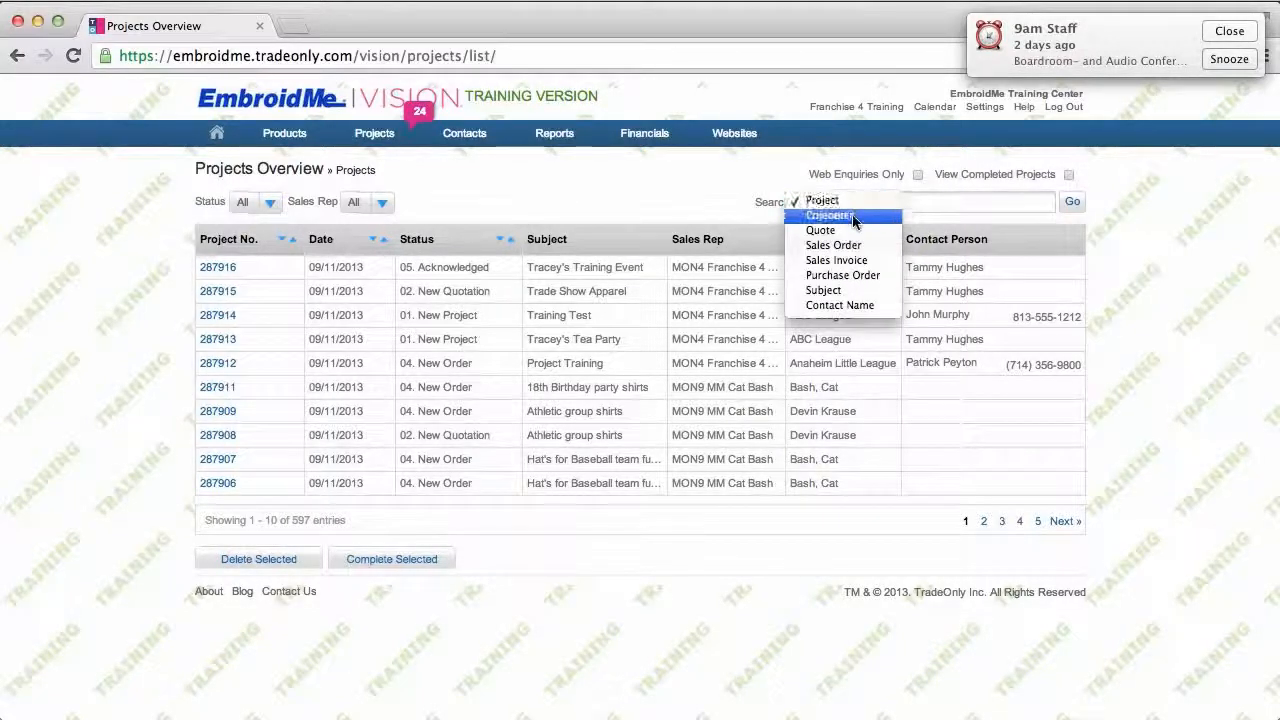
pyautogui.click(858, 215)
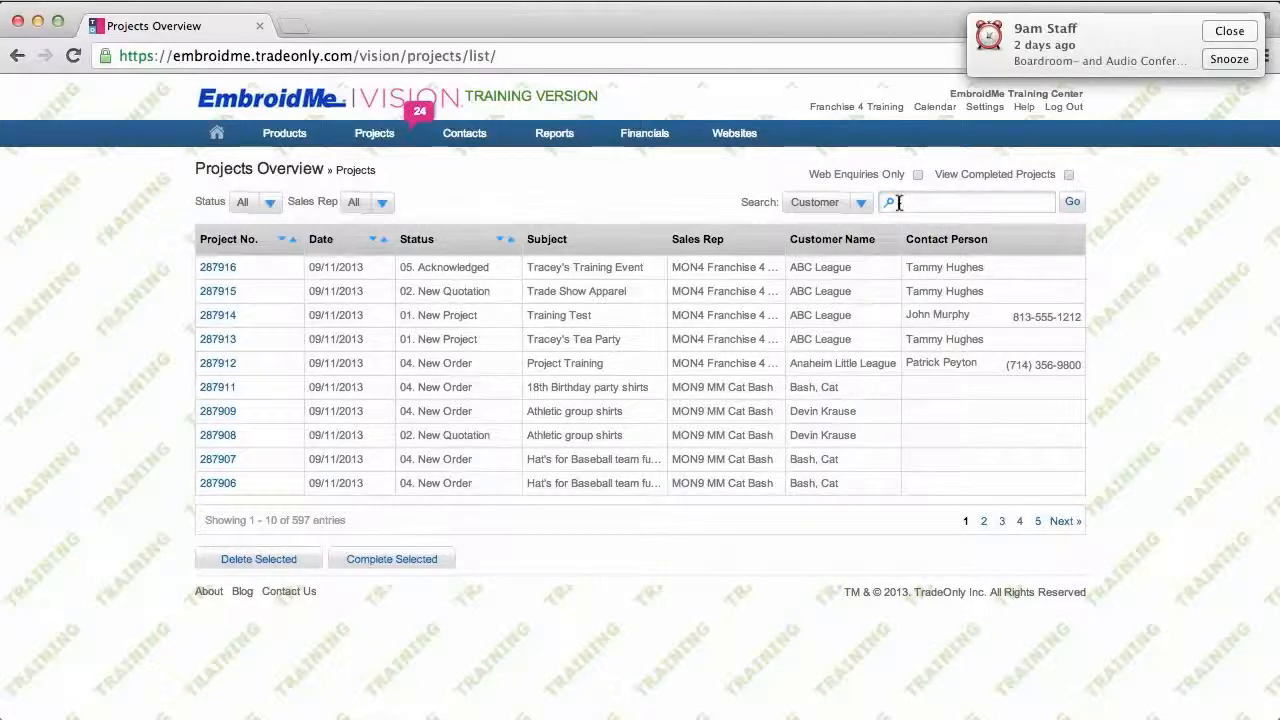
pyautogui.click(899, 203)
pyautogui.write('ABC League')
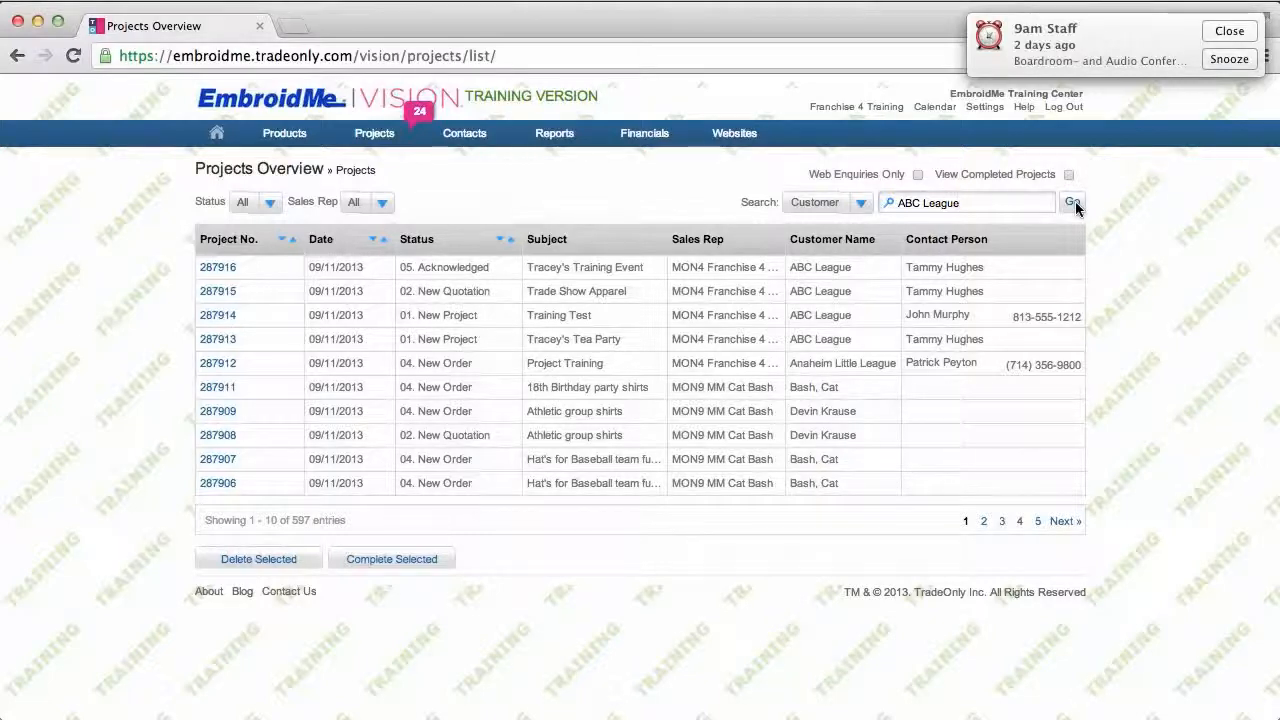
pyautogui.click(1075, 203)
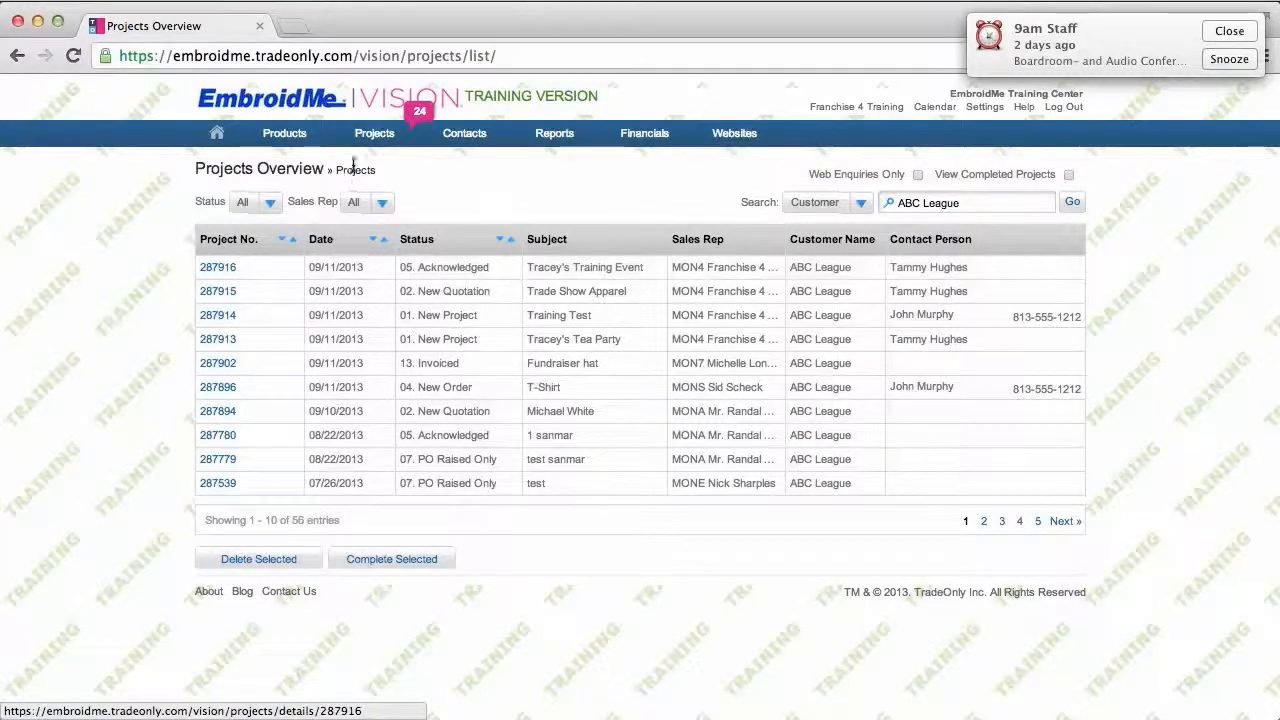
pyautogui.moveTo(374, 138)
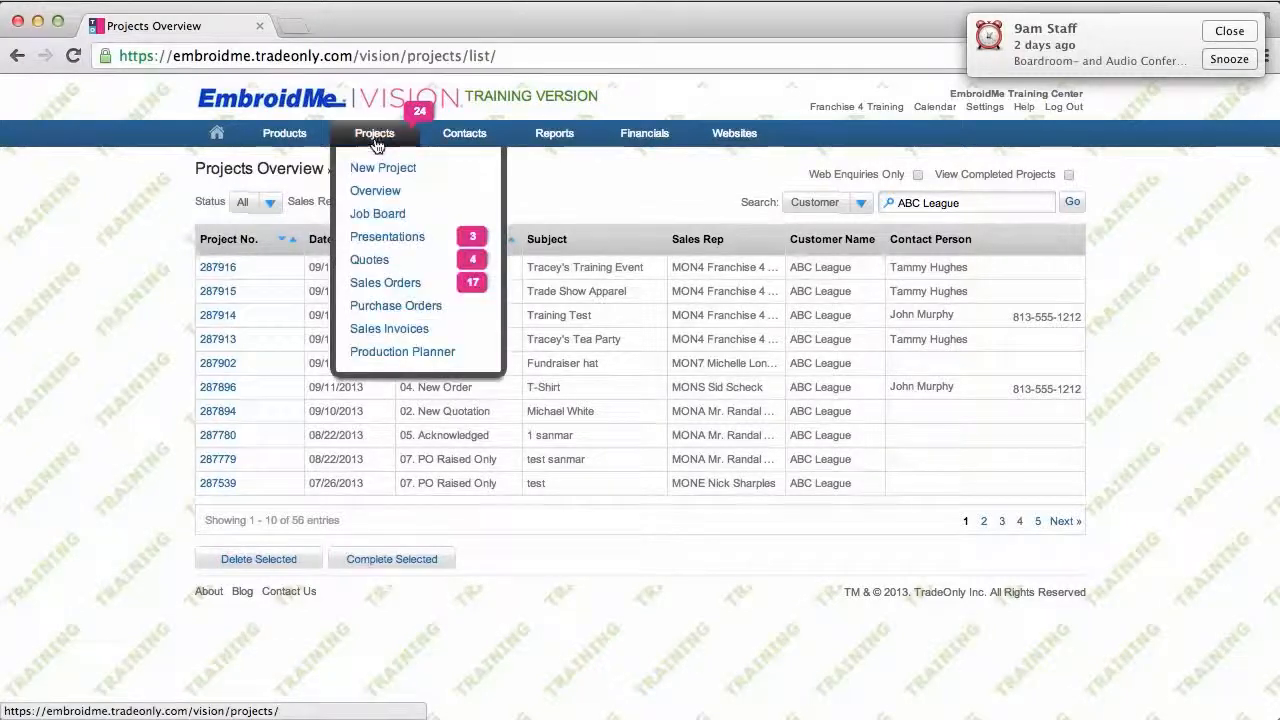
# Step: Filter the Sales Order Overview to Acknowledged status, keeping the search field on Sales Order
pyautogui.click(395, 283)
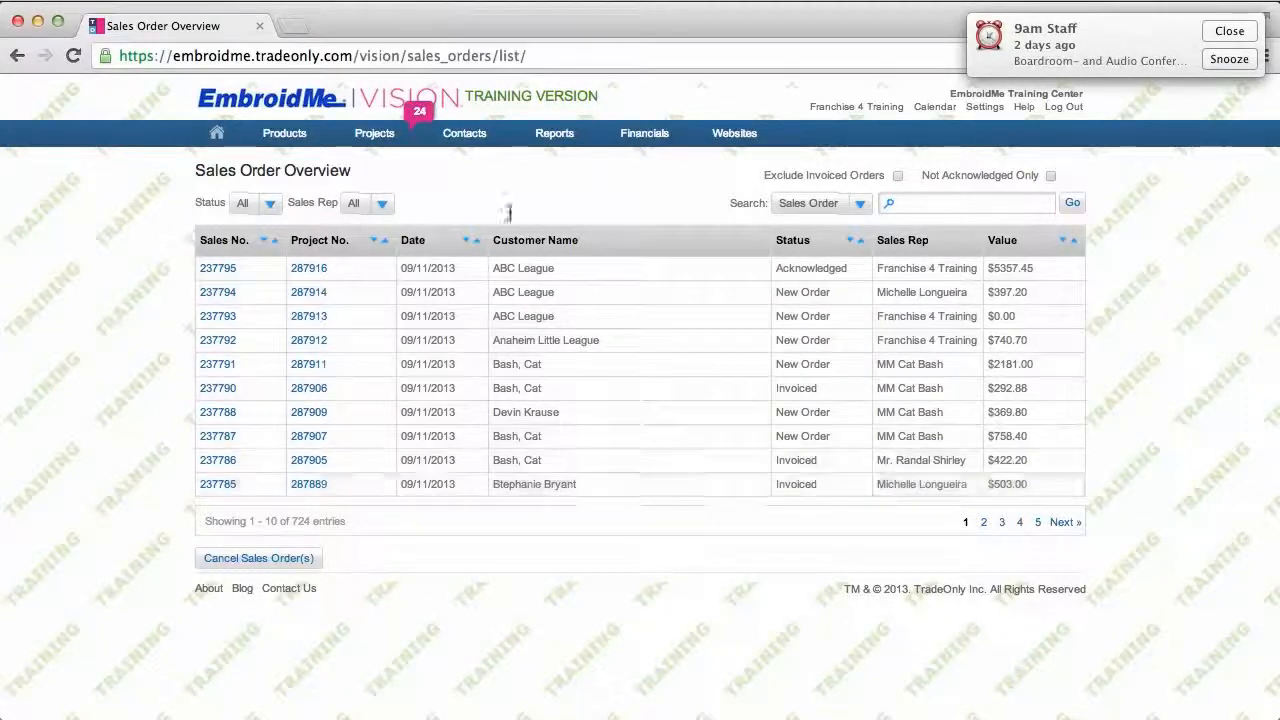
pyautogui.click(272, 205)
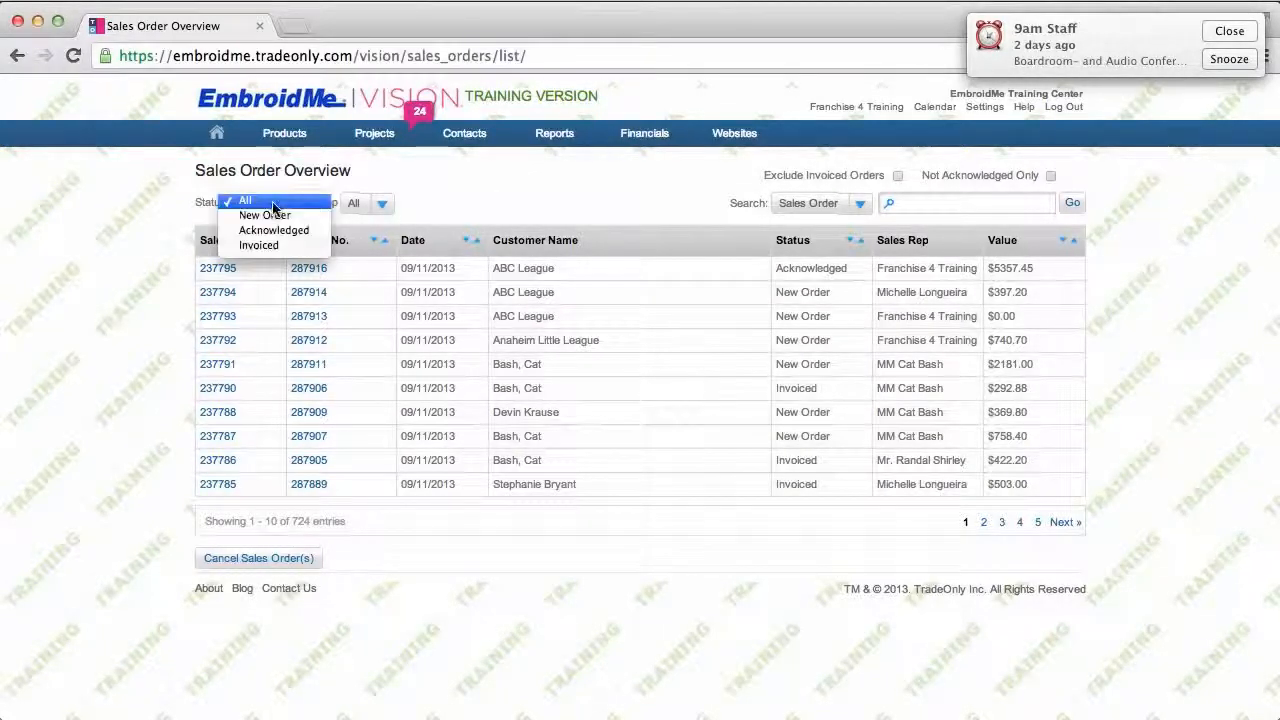
pyautogui.click(273, 230)
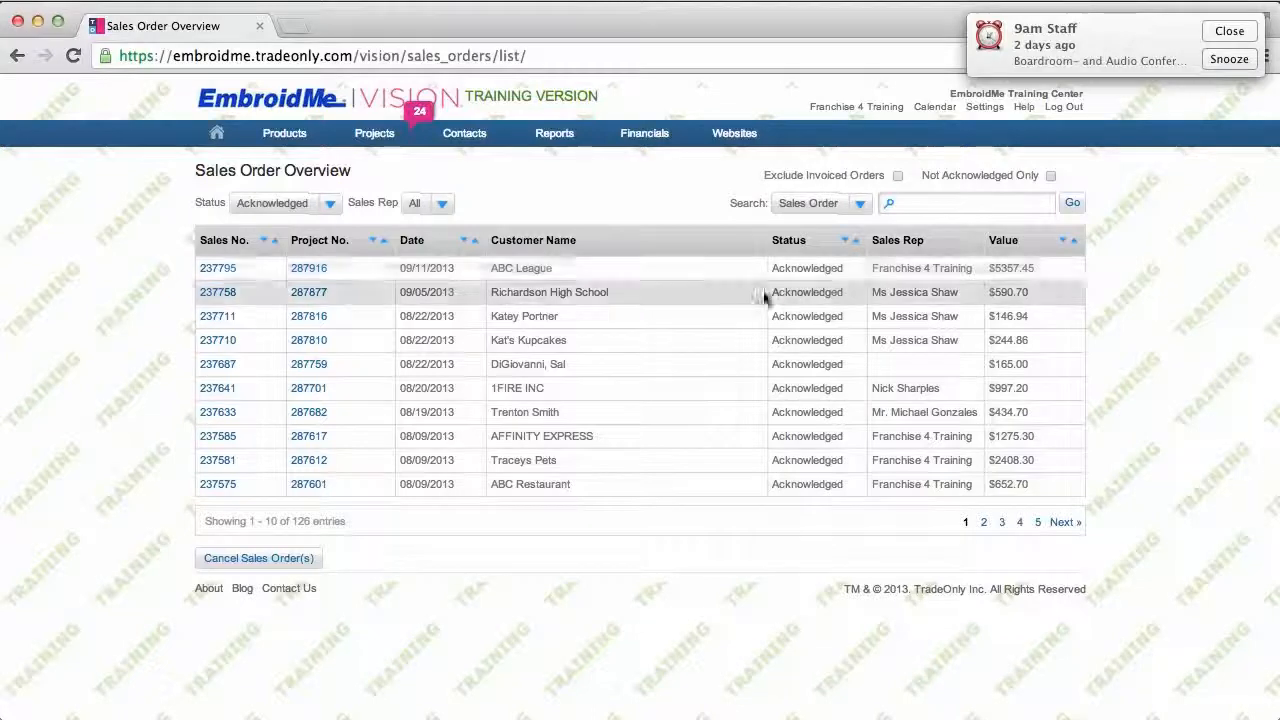
pyautogui.click(861, 206)
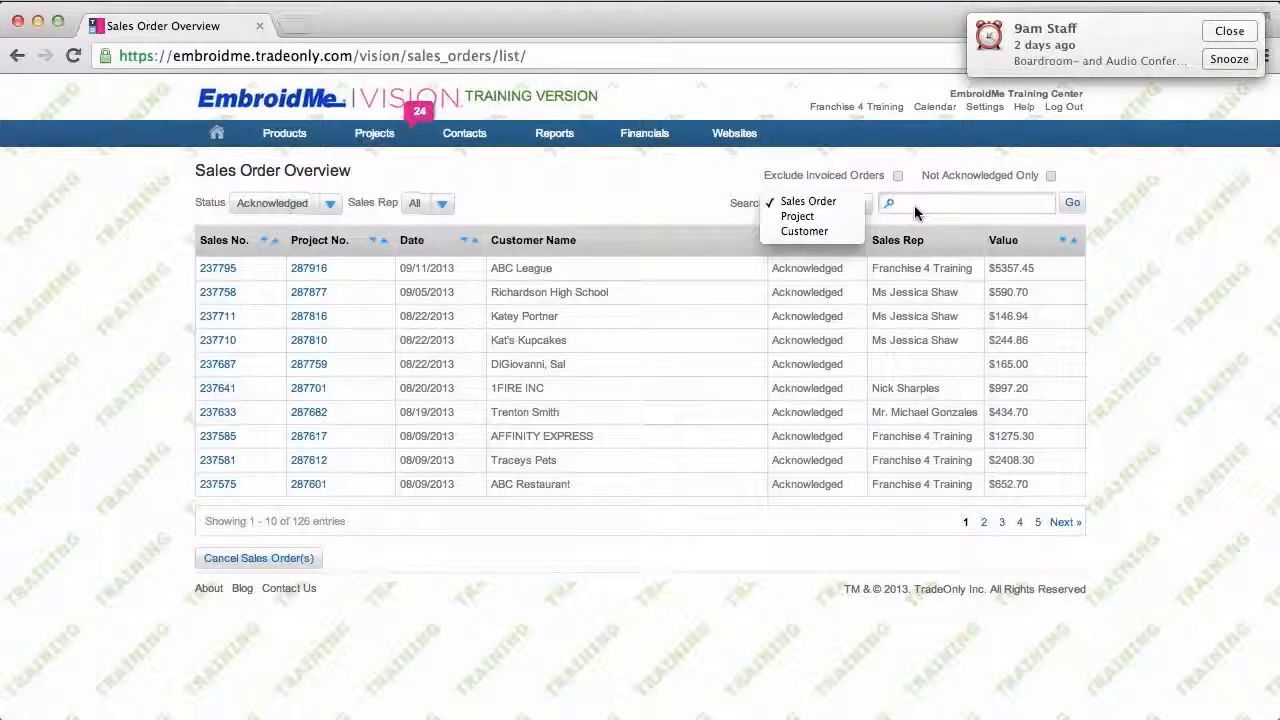
pyautogui.click(648, 191)
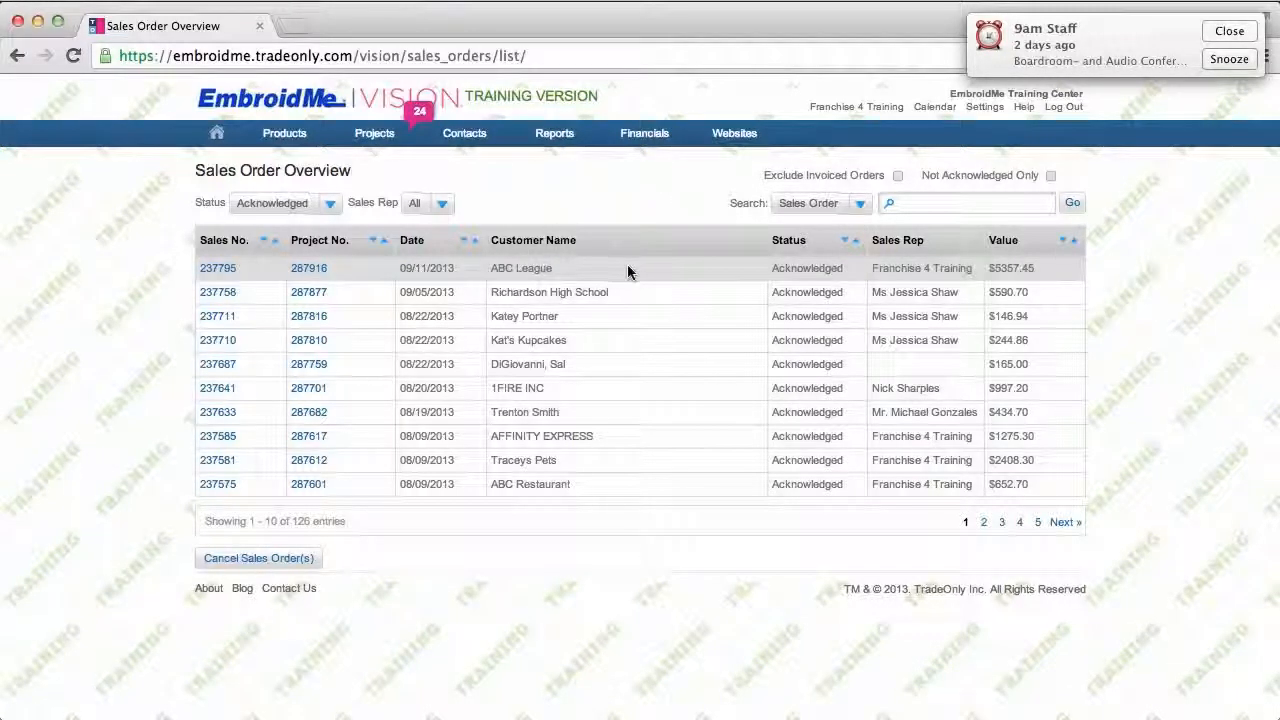
# Step: Reopen sales order 237795 and Save & Close it back to project 287916's overview
pyautogui.click(226, 273)
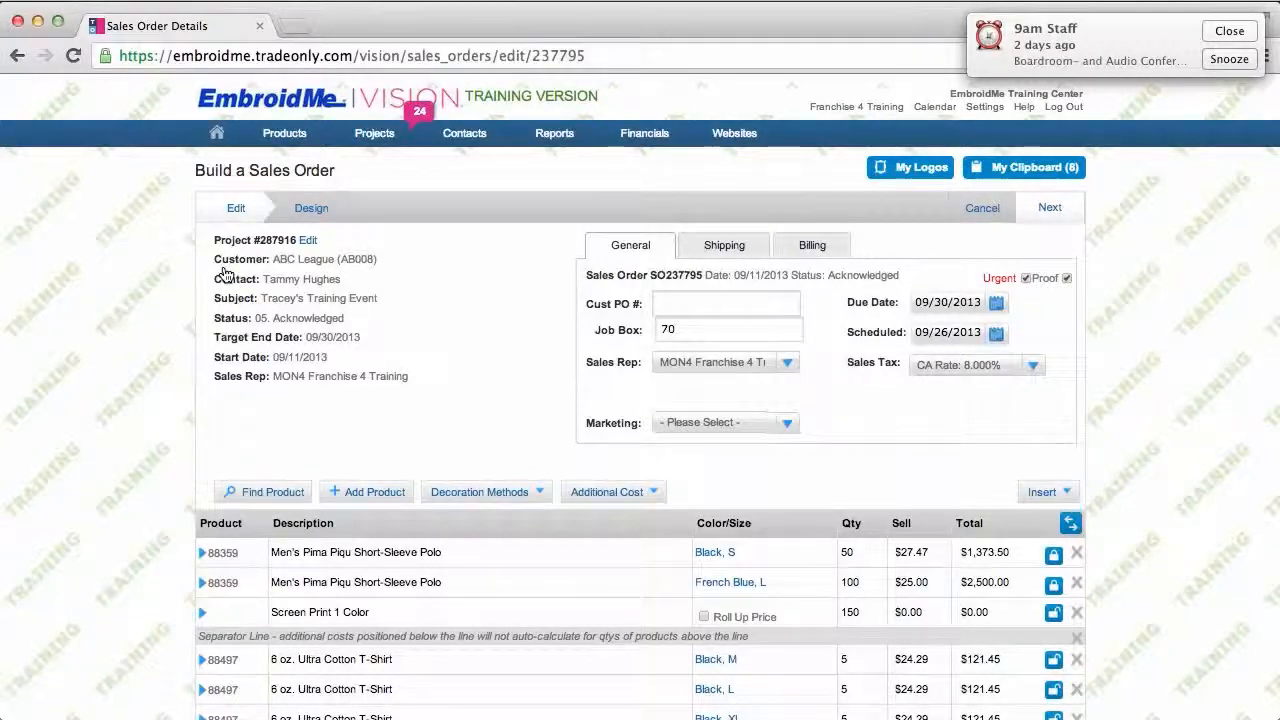
pyautogui.click(1048, 208)
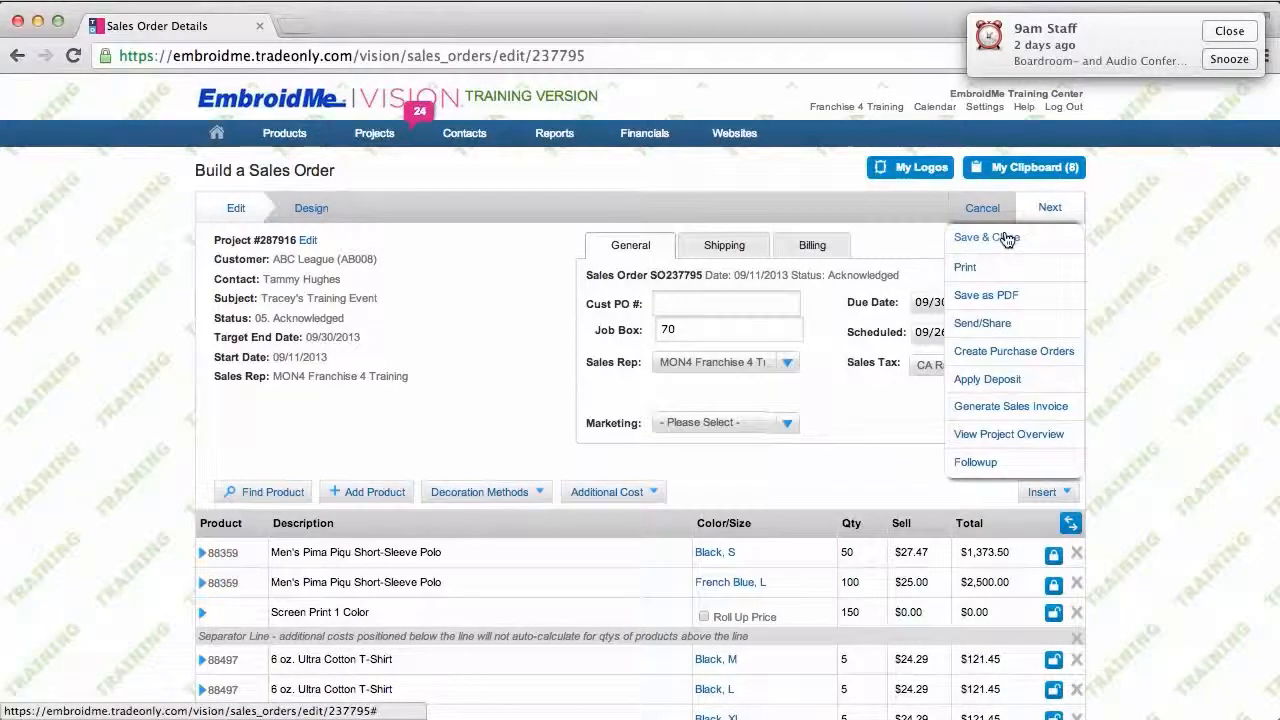
pyautogui.click(1007, 238)
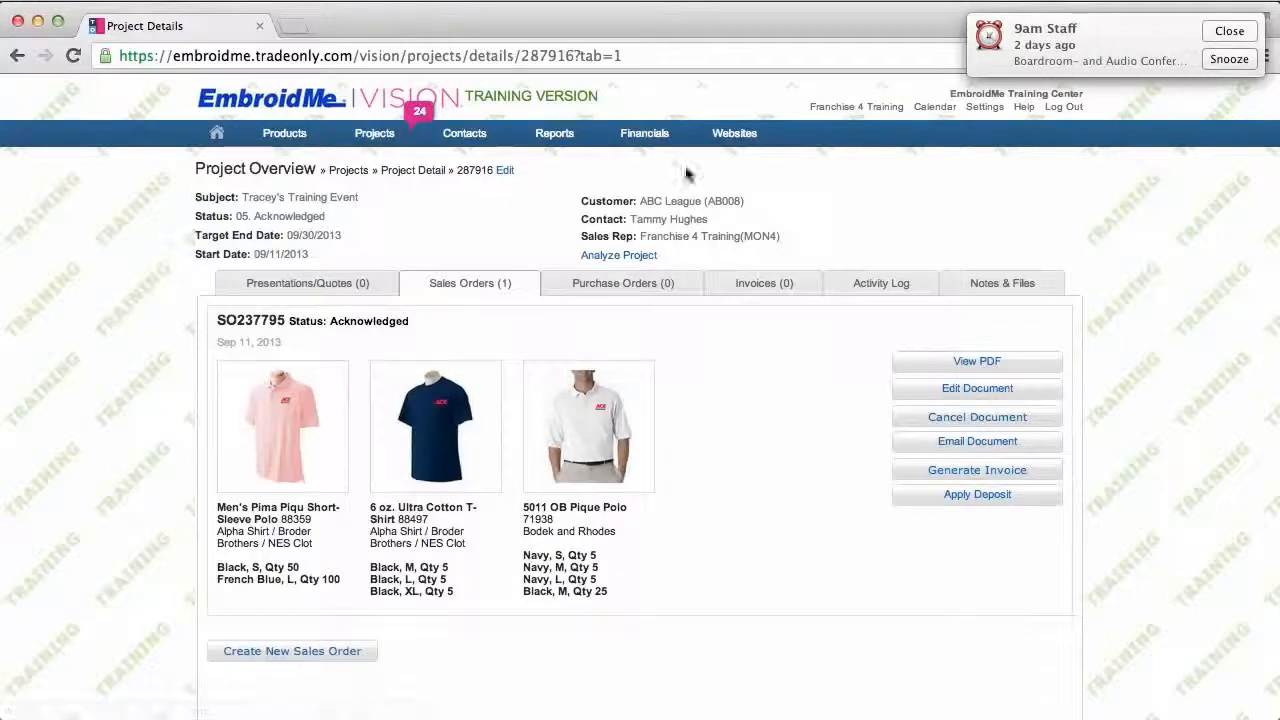
pyautogui.moveTo(374, 133)
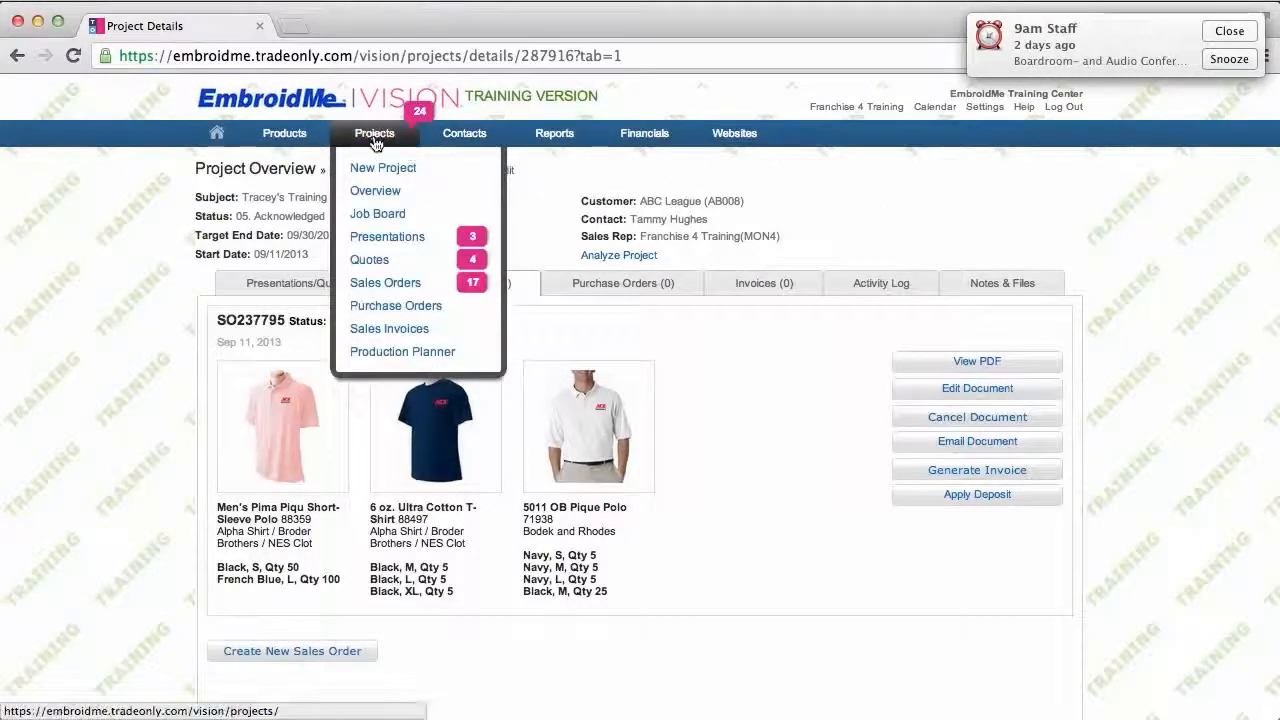
# Step: Open the Sales Orders list to confirm ABC League's order now shows Acknowledged
pyautogui.click(399, 290)
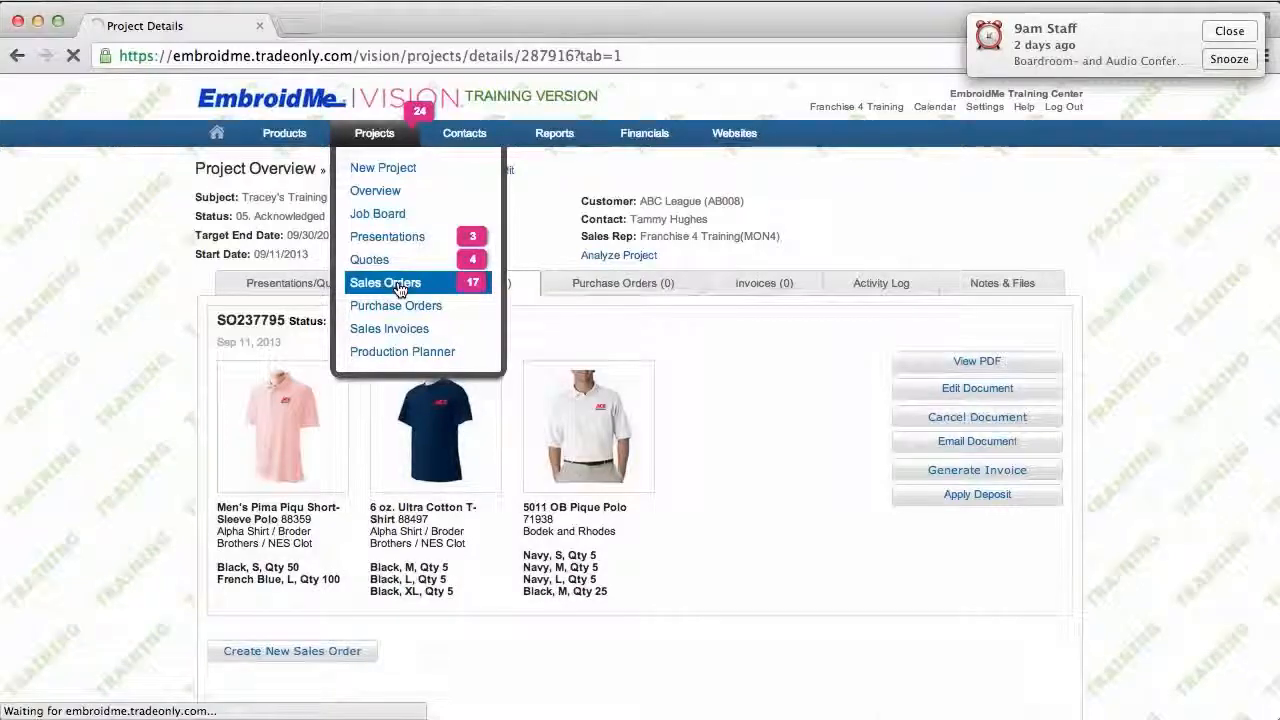